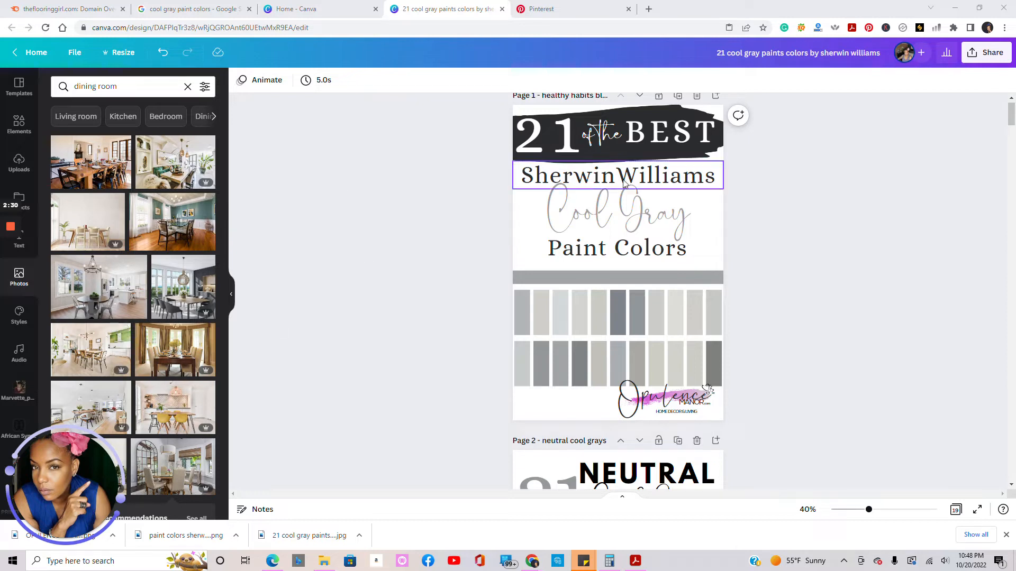
# - Open the recent design "Healthy Habits For Black Women p1" from the Canva home page
pyautogui.click(653, 146)
pyautogui.click(909, 132)
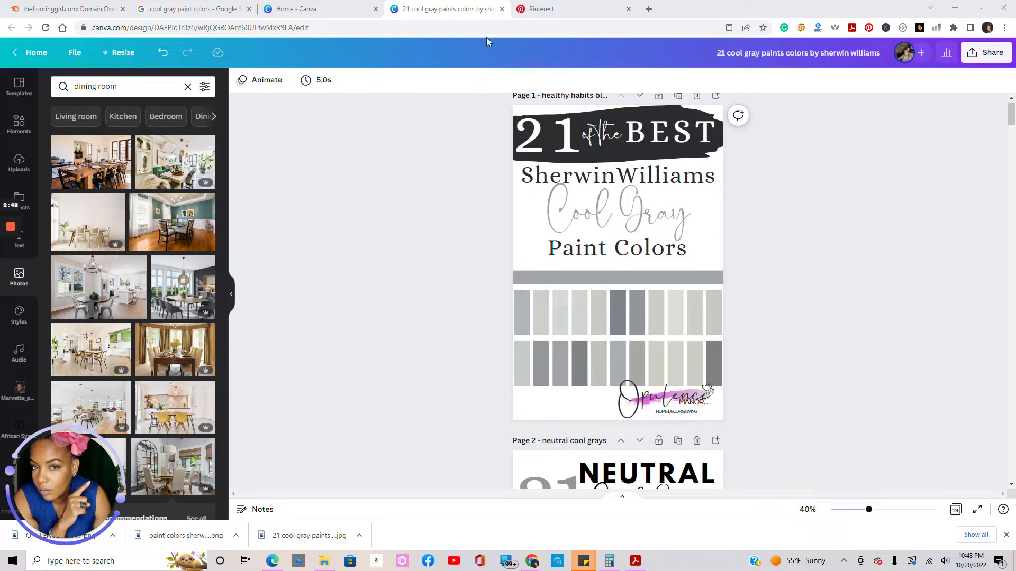
pyautogui.click(311, 8)
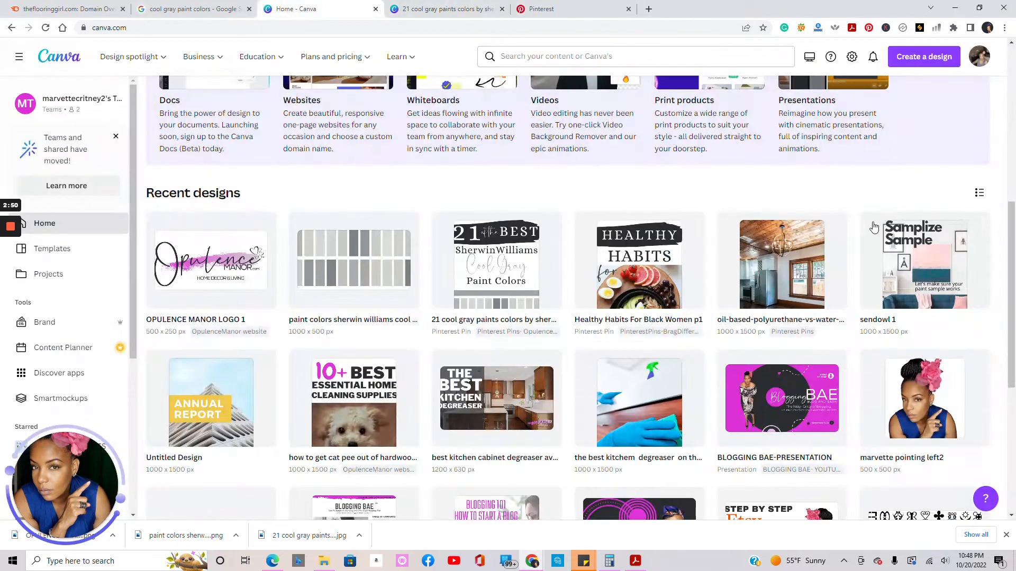
pyautogui.click(682, 272)
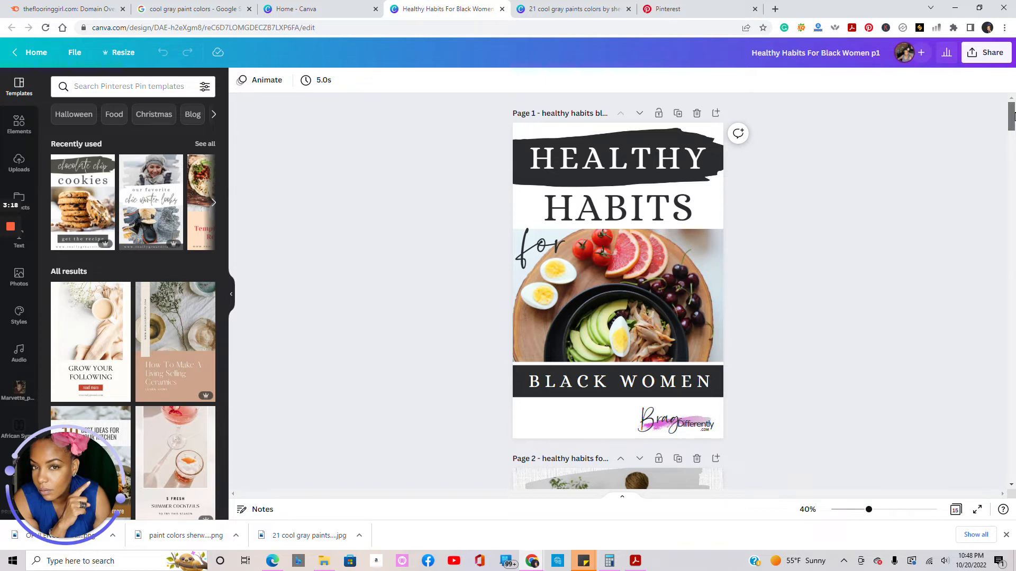
# - Review the Healthy Habits pin layouts from page 1 through page 10
pyautogui.scroll(-1, 1013, 116)
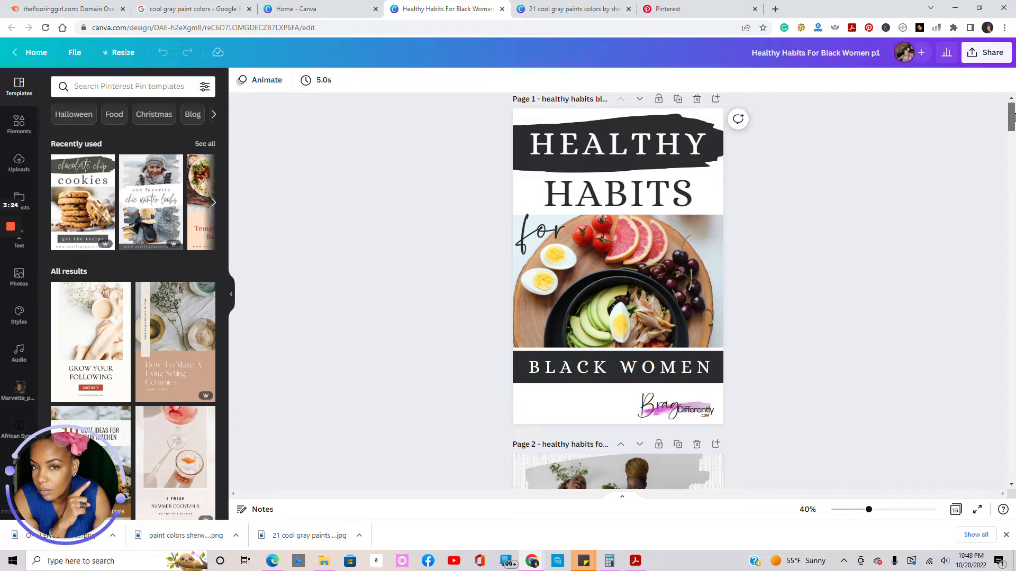
pyautogui.scroll(-8, 1014, 116)
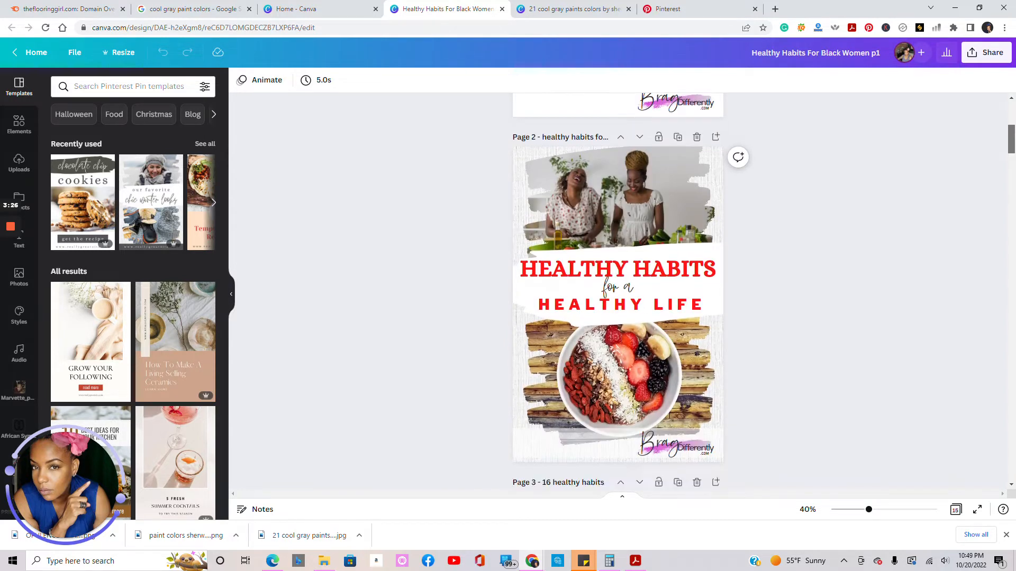
pyautogui.scroll(-6, 618, 291)
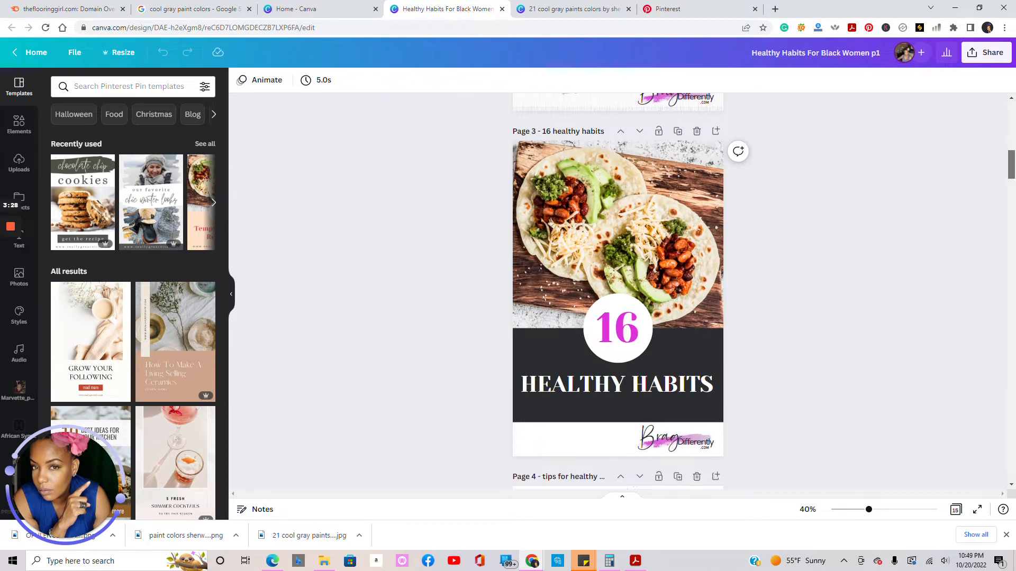
pyautogui.scroll(-3, 618, 291)
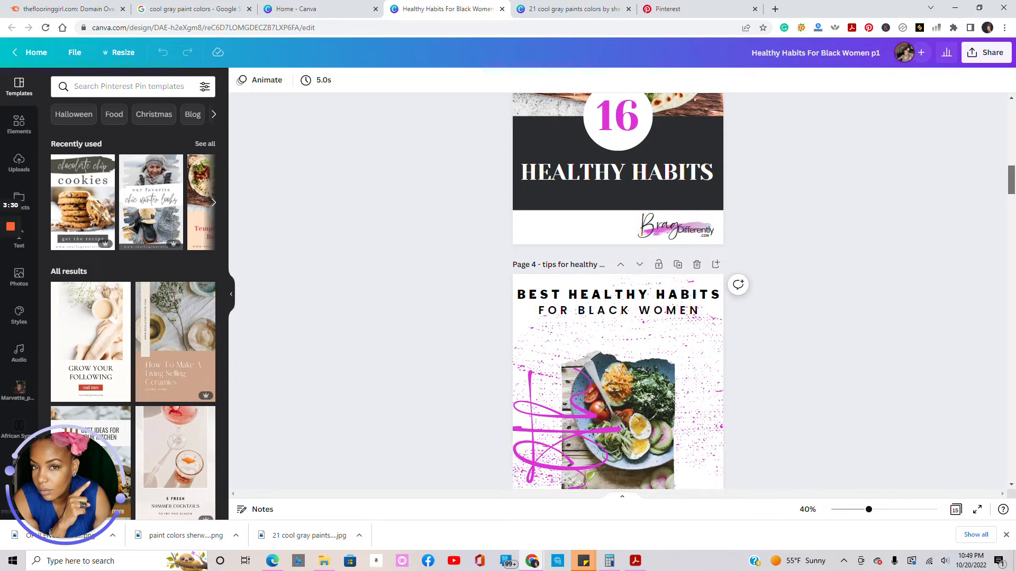
pyautogui.scroll(-5, 618, 291)
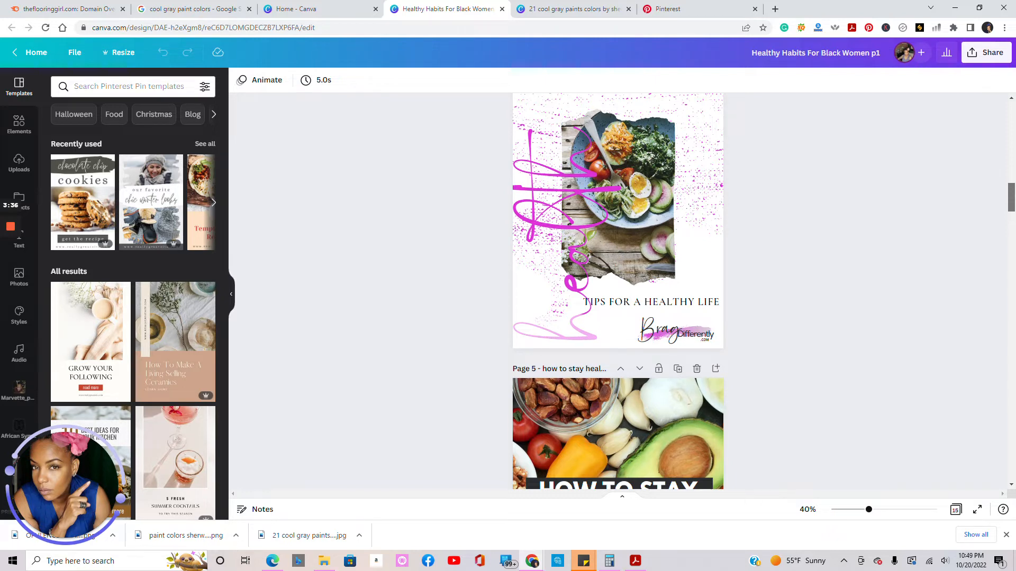
pyautogui.scroll(-3, 618, 291)
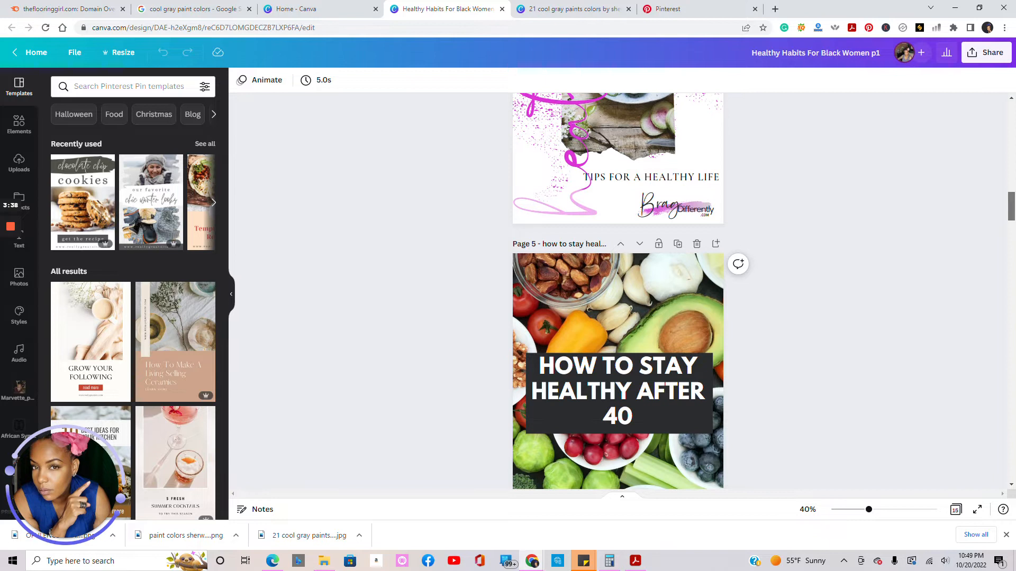
pyautogui.scroll(-3, 618, 291)
pyautogui.scroll(-3, 617, 291)
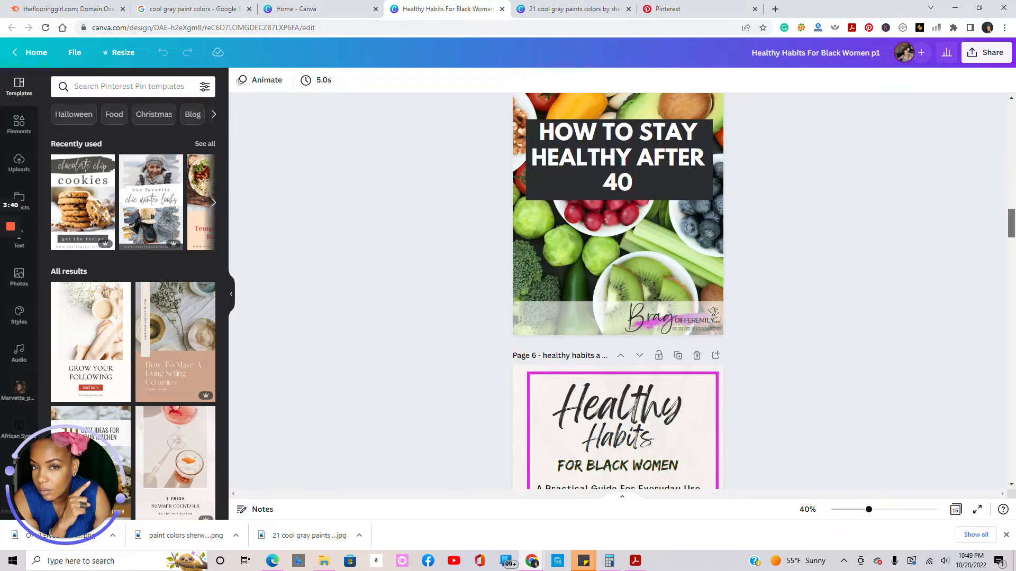
pyautogui.scroll(-5, 618, 291)
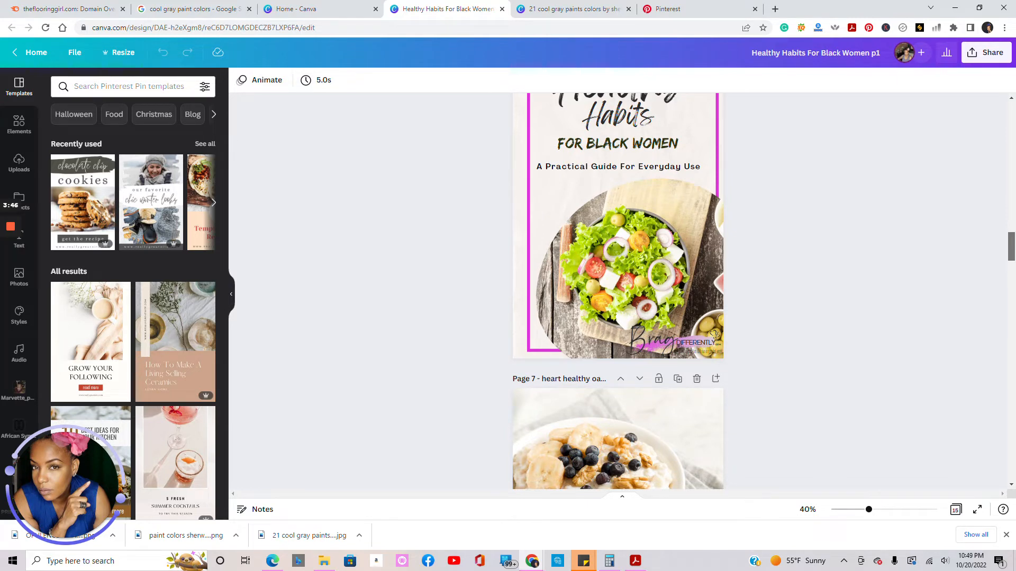
pyautogui.scroll(-20, 618, 291)
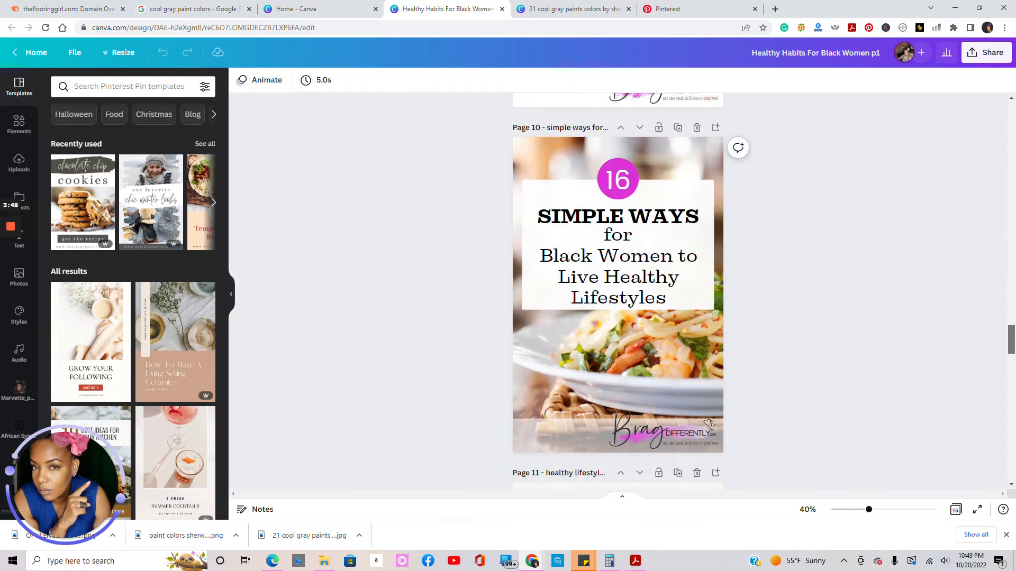
pyautogui.scroll(-1, 882, 297)
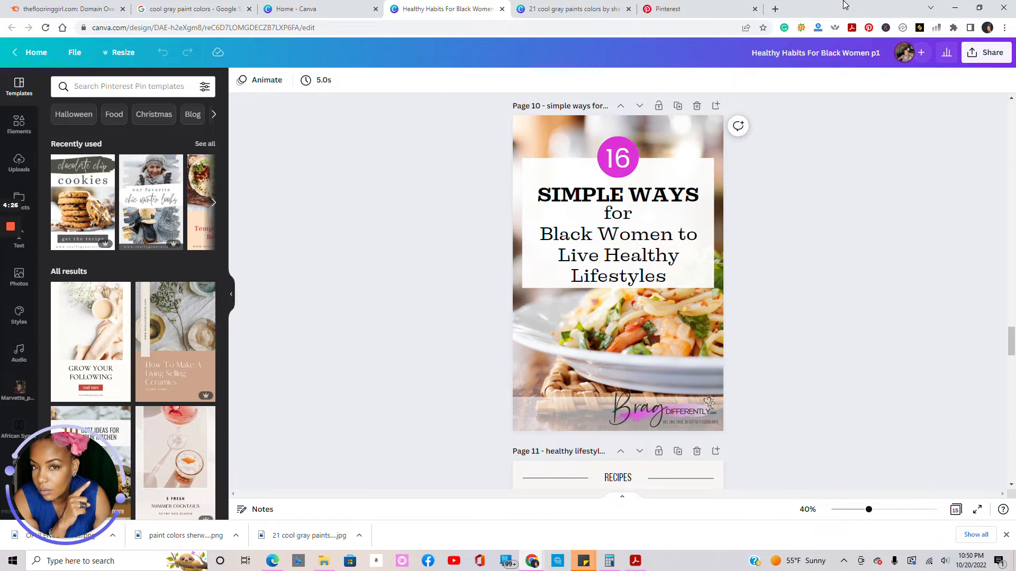
# - Switch to the "21 cool gray paints colors by sherwin williams" design and examine its first page
pyautogui.click(74, 53)
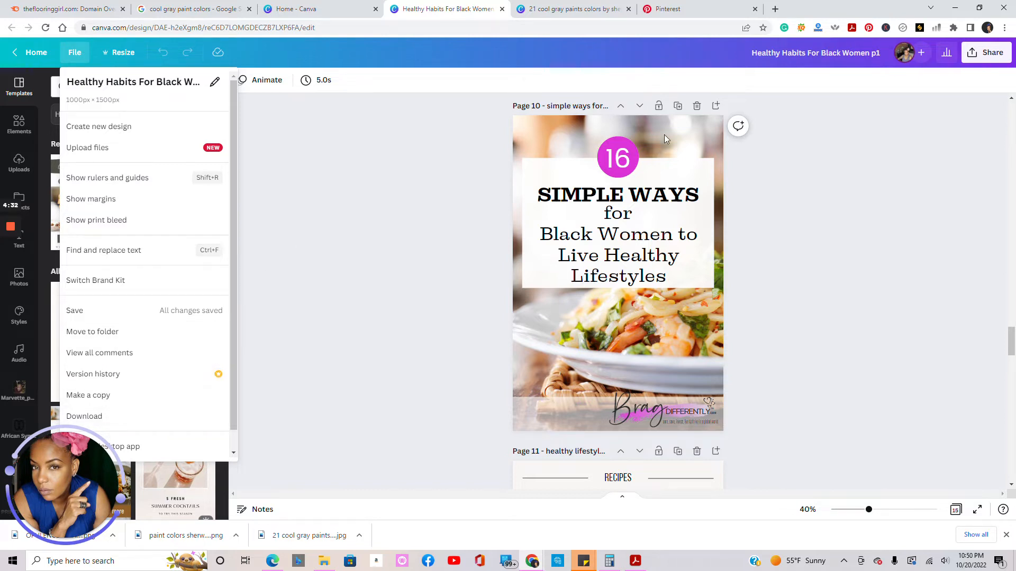
pyautogui.click(555, 9)
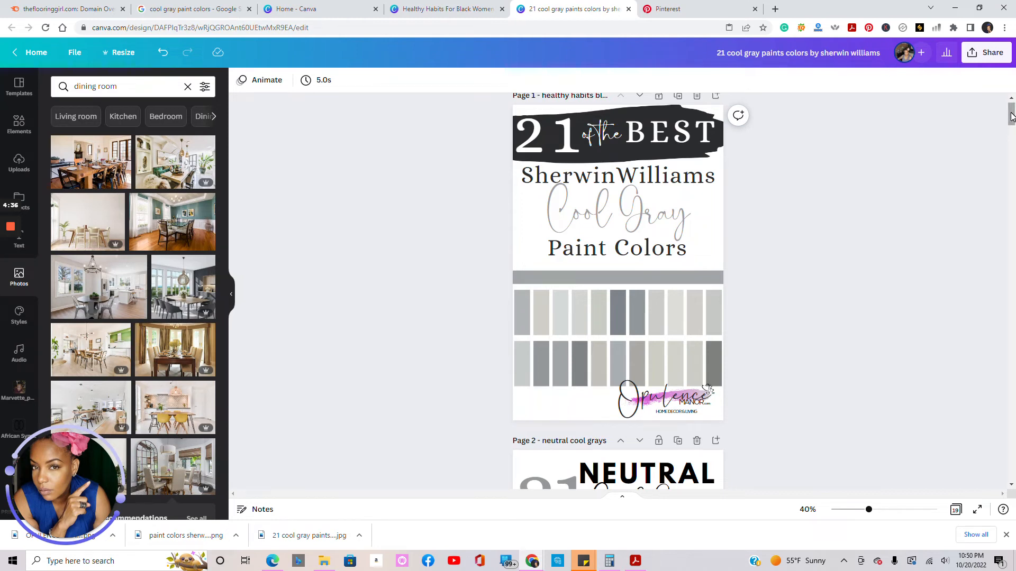
pyautogui.moveTo(1011, 116); pyautogui.dragTo(1012, 110)
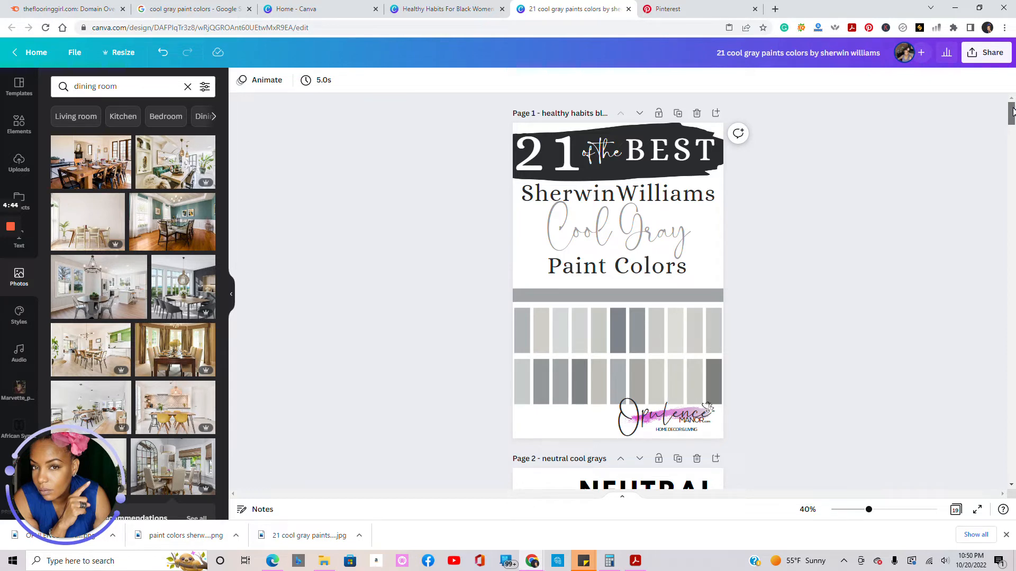
pyautogui.moveTo(1012, 111); pyautogui.dragTo(1015, 115)
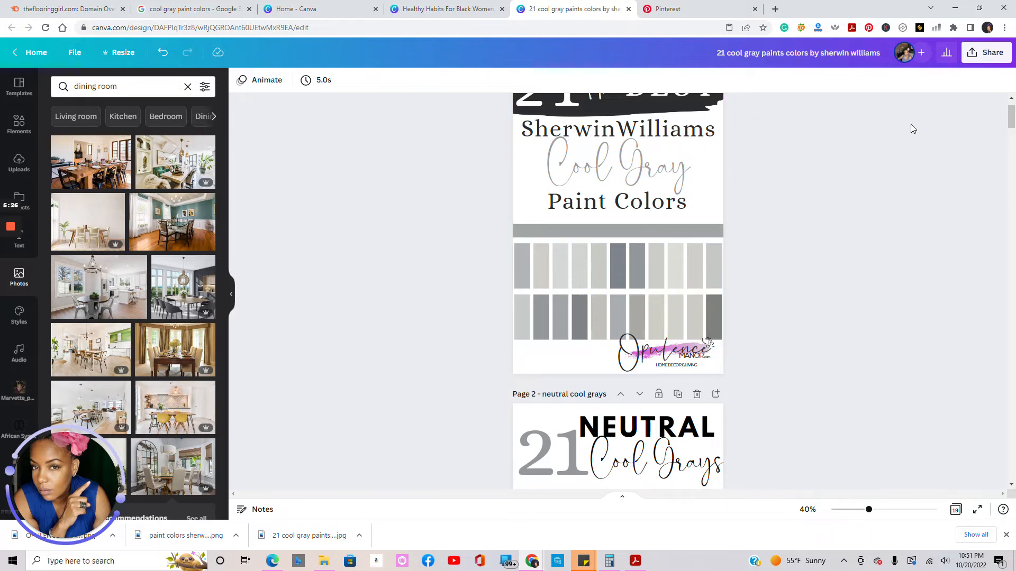
pyautogui.moveTo(1013, 114); pyautogui.dragTo(1015, 112)
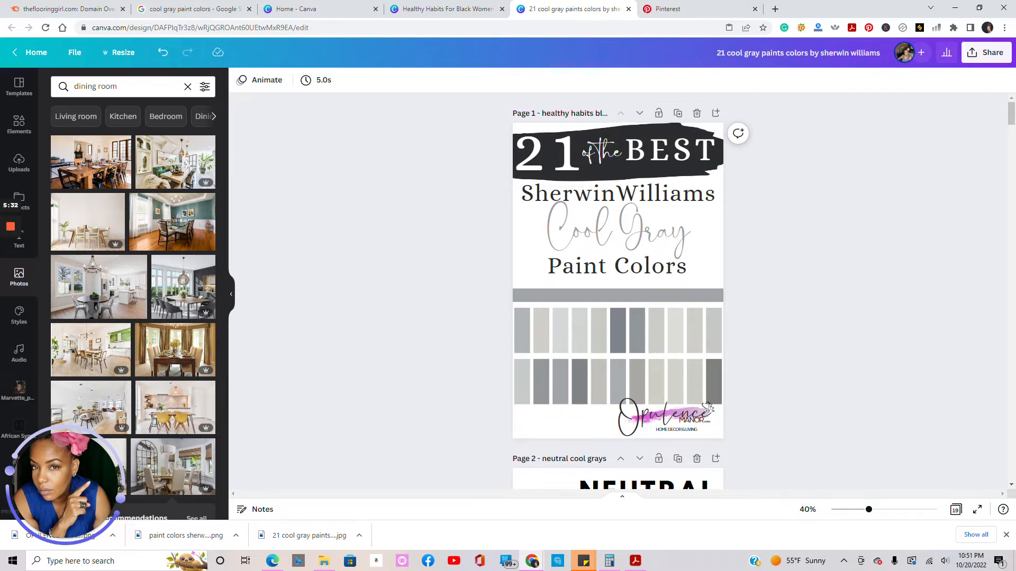
# - Compare page 1 of the Healthy Habits design with page 1 of the cool gray paint design
pyautogui.click(452, 10)
pyautogui.moveTo(1009, 345); pyautogui.dragTo(1012, 95)
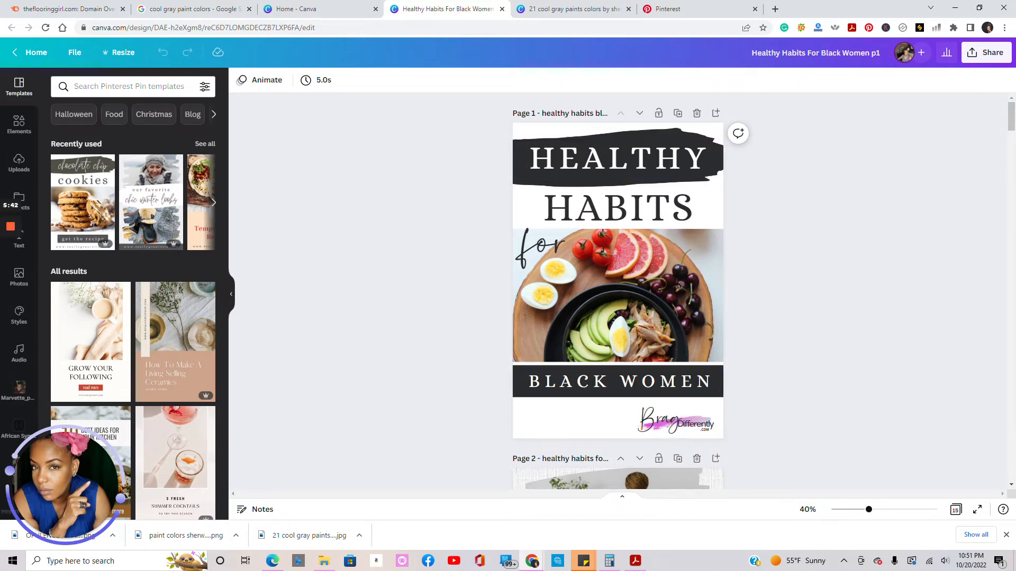
pyautogui.click(580, 9)
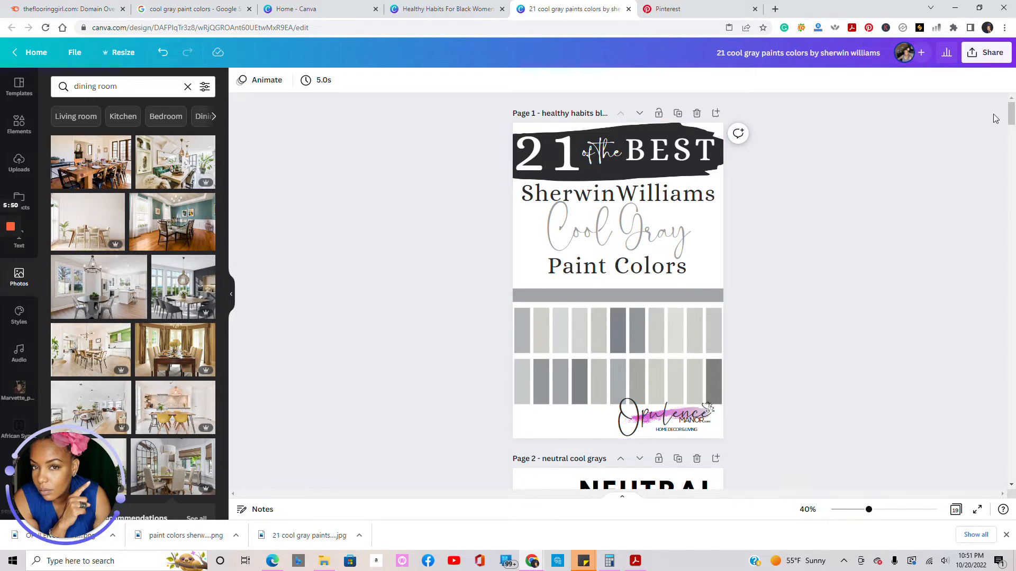
pyautogui.moveTo(1008, 115); pyautogui.dragTo(1011, 122)
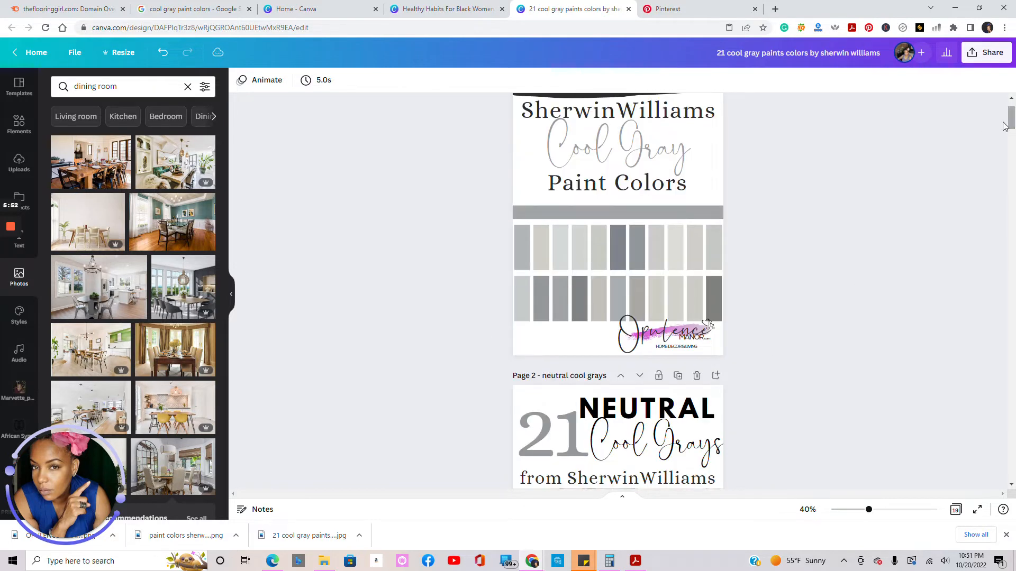
# - Select both rows of gray swatches on page 1 and compare them with the "Neutral Cool Grays" layout on page 2
pyautogui.moveTo(487, 246)
pyautogui.mouseDown()
pyautogui.moveTo(668, 252)
pyautogui.moveTo(757, 301)
pyautogui.mouseUp()
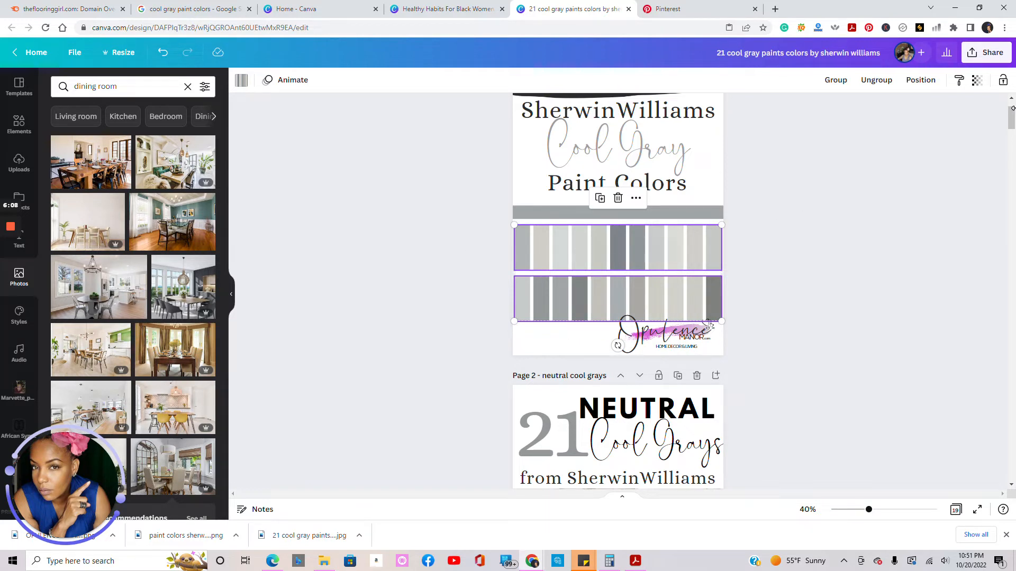
pyautogui.scroll(-1, 1011, 119)
pyautogui.scroll(-3, 1010, 119)
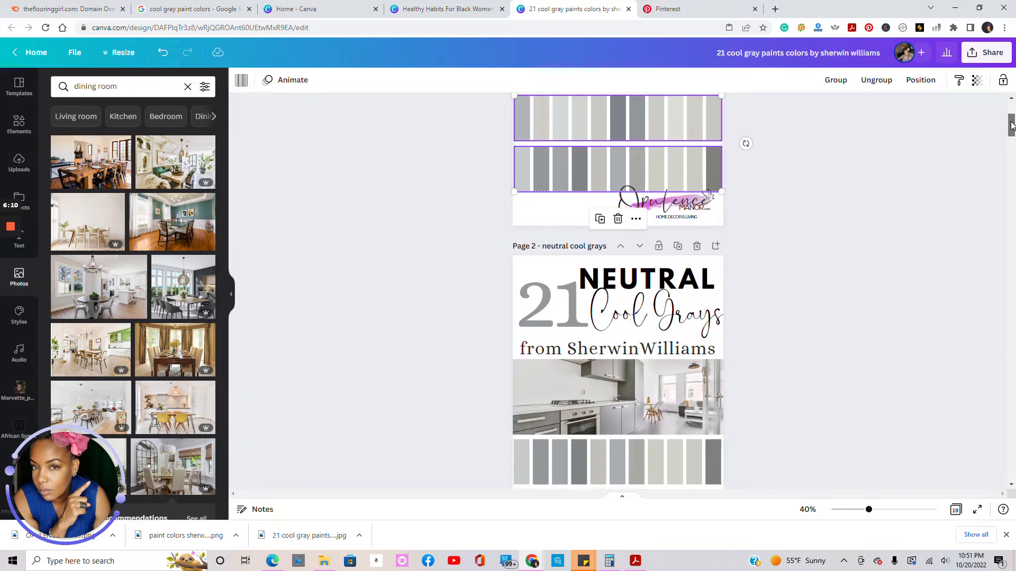
pyautogui.scroll(4, 1011, 119)
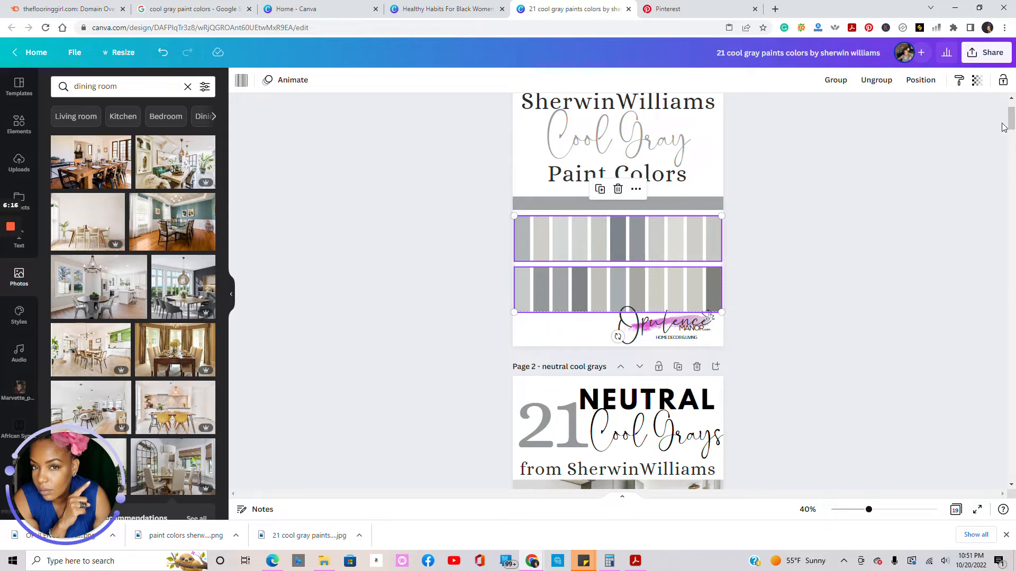
pyautogui.scroll(-2, 1012, 127)
pyautogui.scroll(2, 1005, 137)
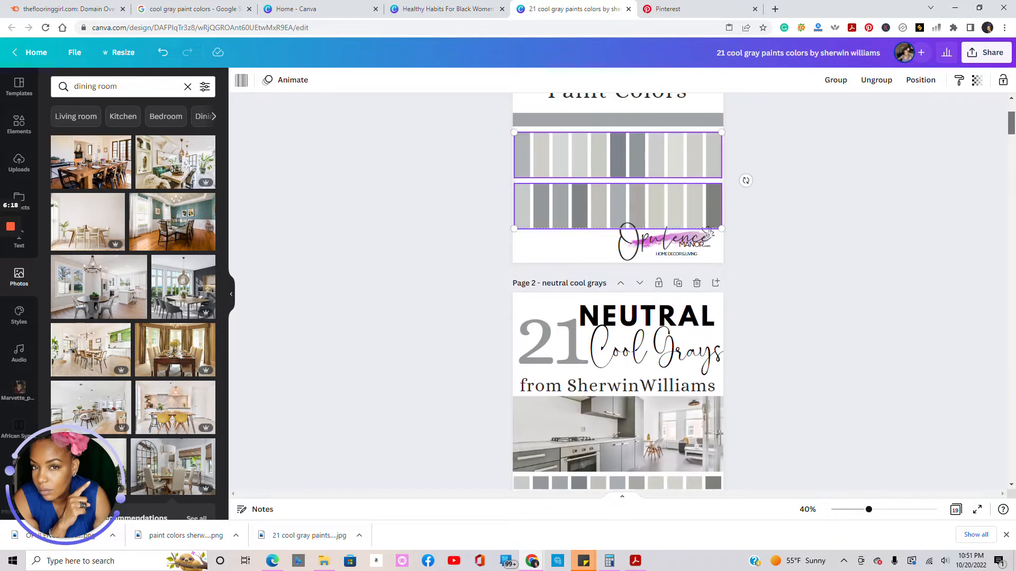
# - Display all pages in grid view, and examine page 6 with its sofa photo selected and page 7 in the editor
pyautogui.click(621, 497)
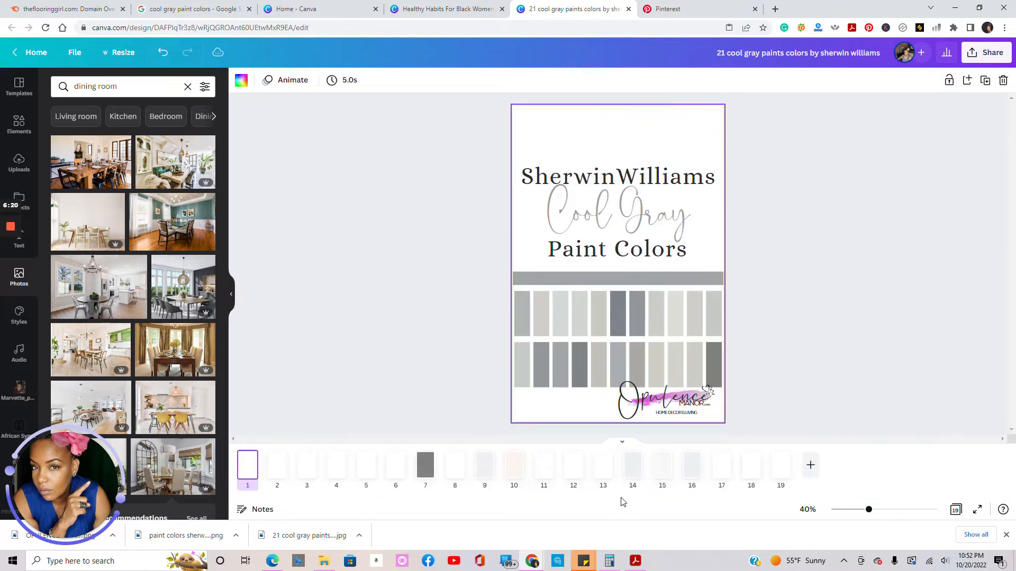
pyautogui.click(955, 509)
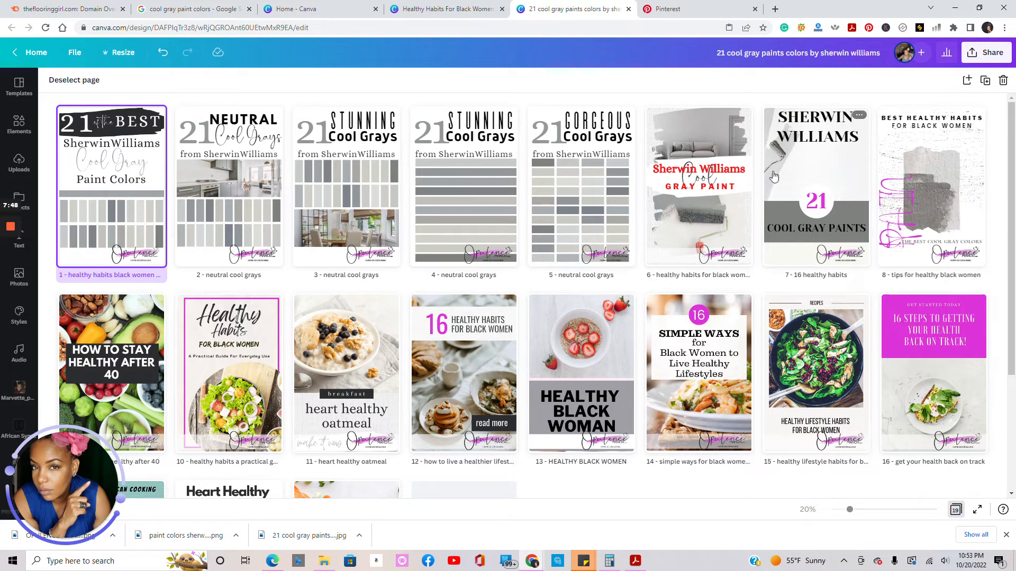
pyautogui.click(696, 138)
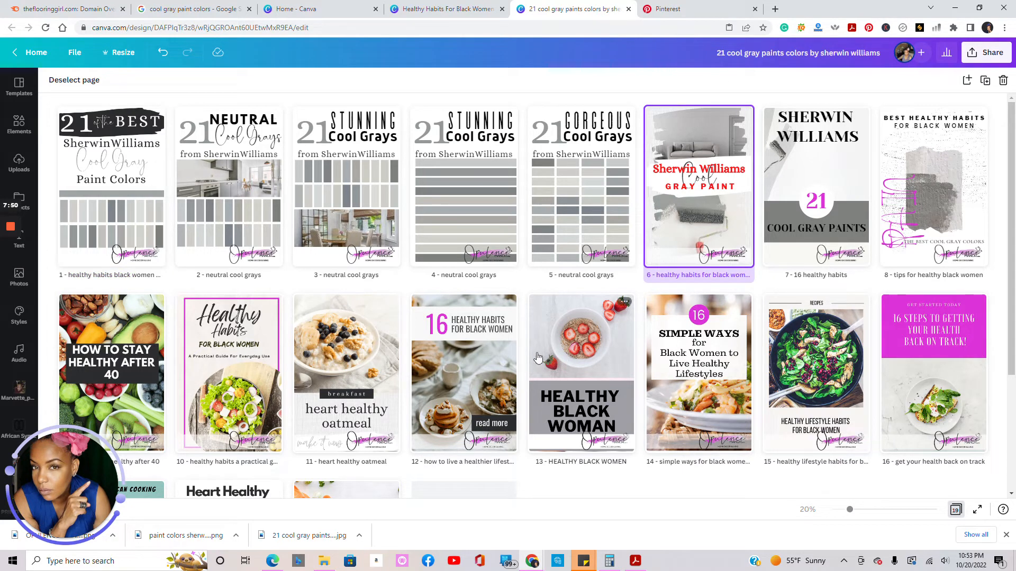
pyautogui.click(954, 509)
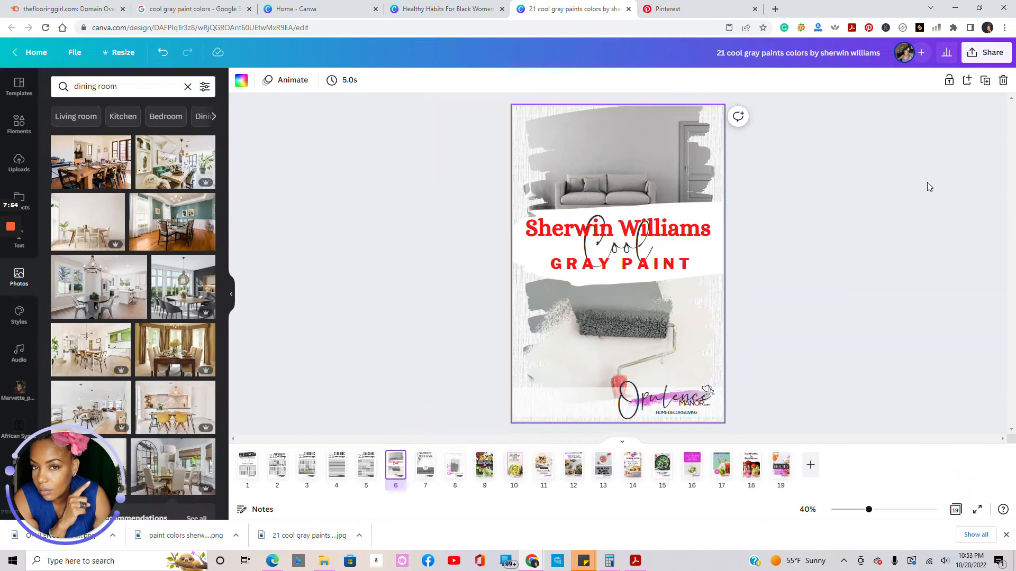
pyautogui.click(593, 139)
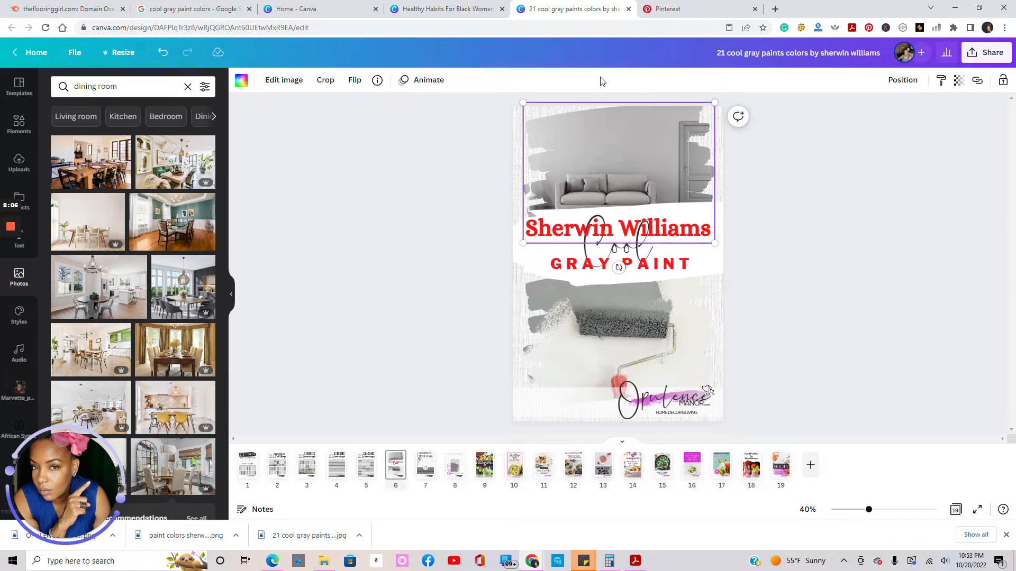
pyautogui.click(433, 474)
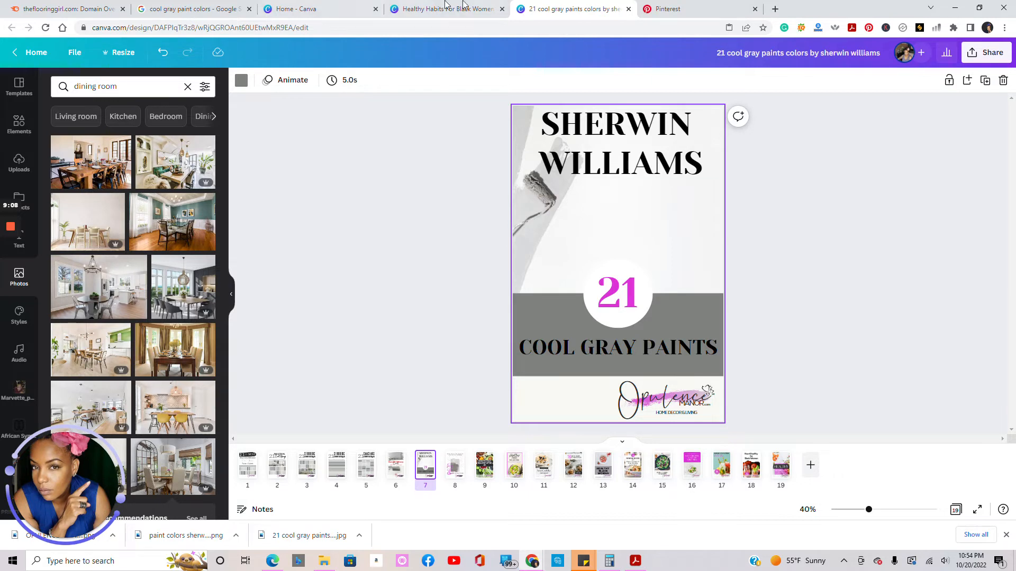
# - Switch to Pinterest and browse the pins for "cool gray paint colors sherwin williams"
pyautogui.click(688, 10)
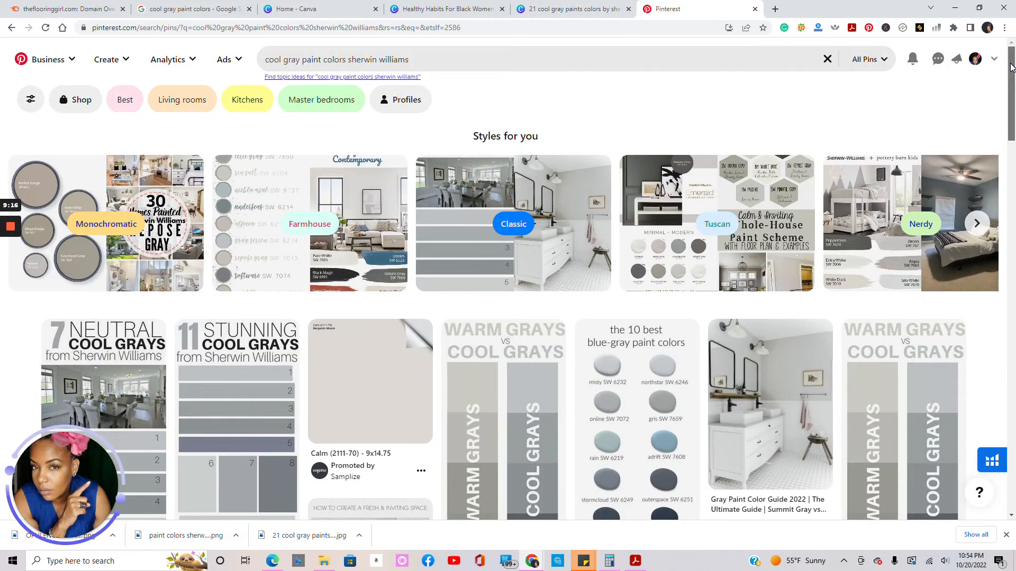
pyautogui.moveTo(1011, 67); pyautogui.dragTo(1011, 103)
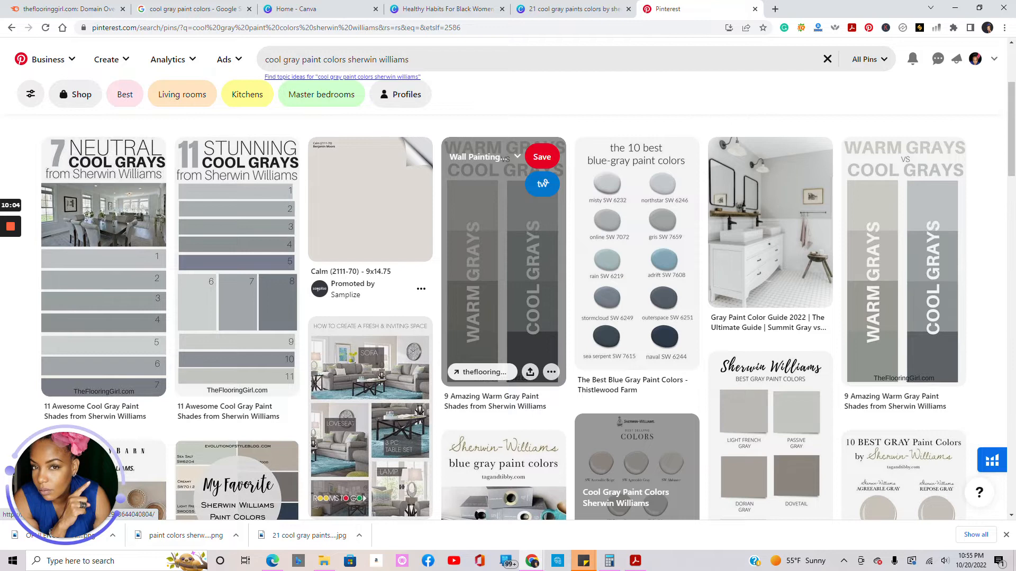
pyautogui.moveTo(1013, 98); pyautogui.dragTo(1012, 97)
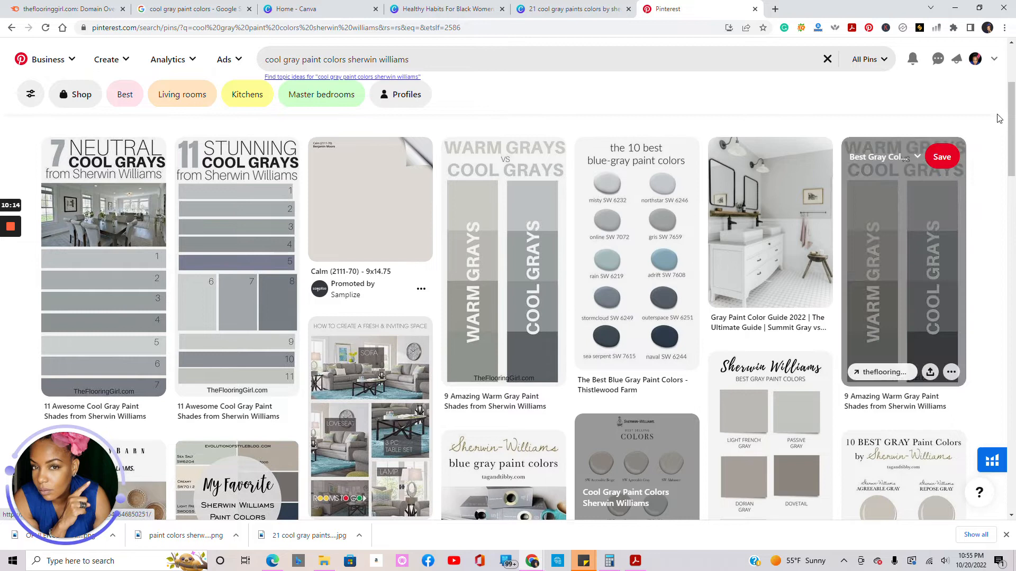
pyautogui.moveTo(1012, 114); pyautogui.dragTo(1012, 134)
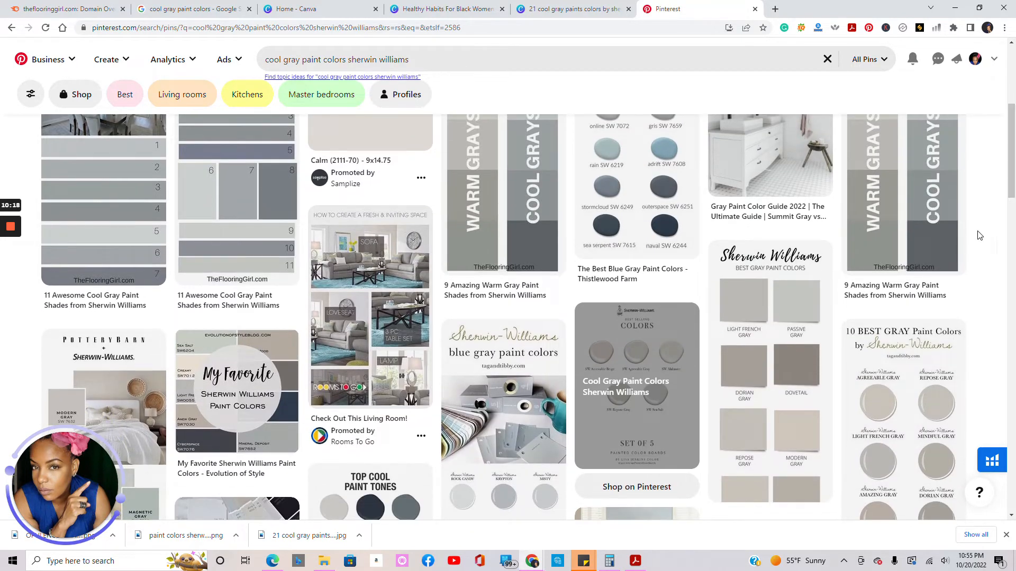
# - Return to the cool gray paint design in Canva and replace page 9's vegetable background with the dining room photo with dark chairs
pyautogui.moveTo(1012, 181); pyautogui.dragTo(1011, 206)
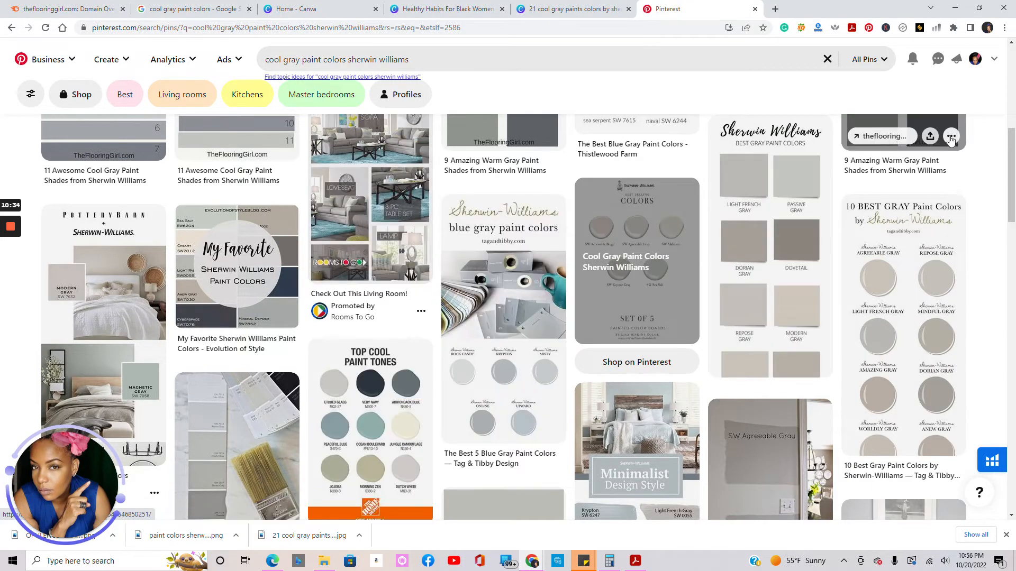
pyautogui.moveTo(1012, 151); pyautogui.dragTo(1014, 177)
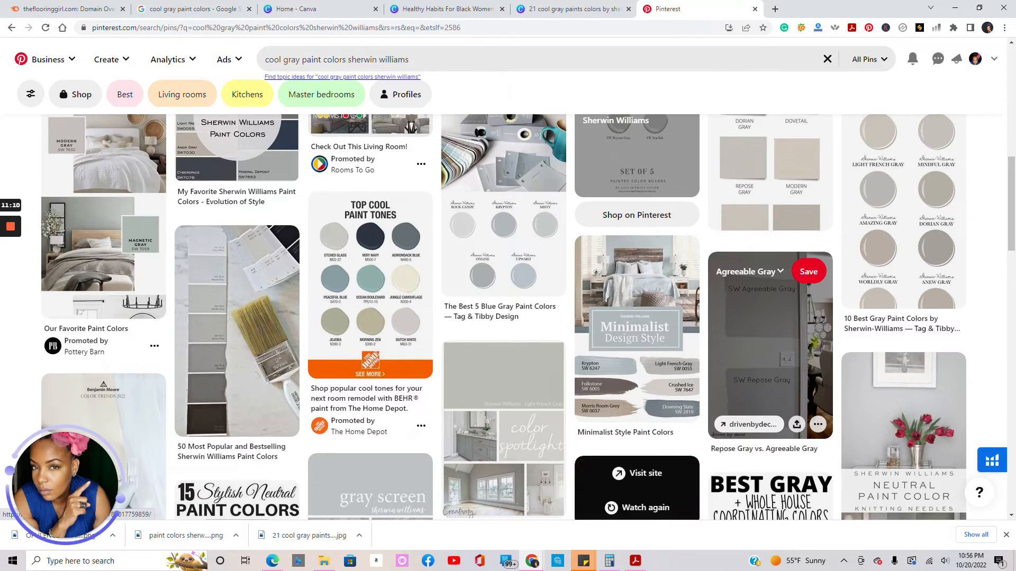
pyautogui.click(582, 9)
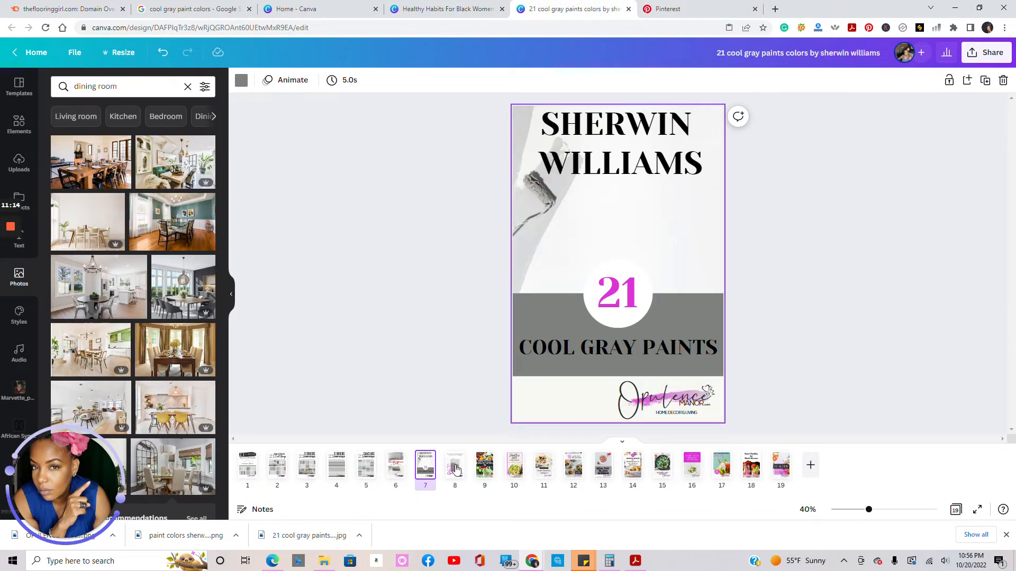
pyautogui.click(484, 467)
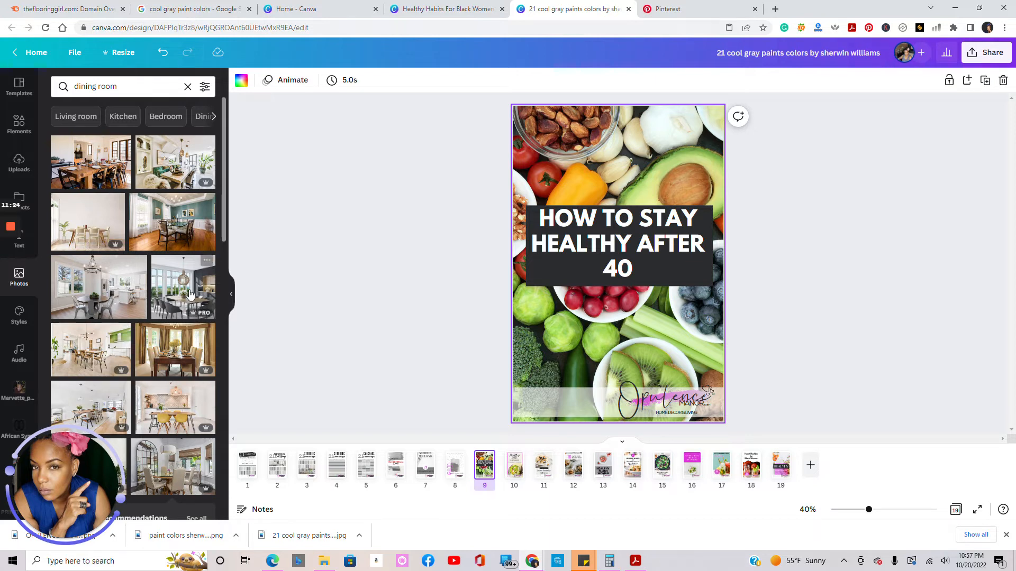
pyautogui.moveTo(190, 304); pyautogui.dragTo(564, 189)
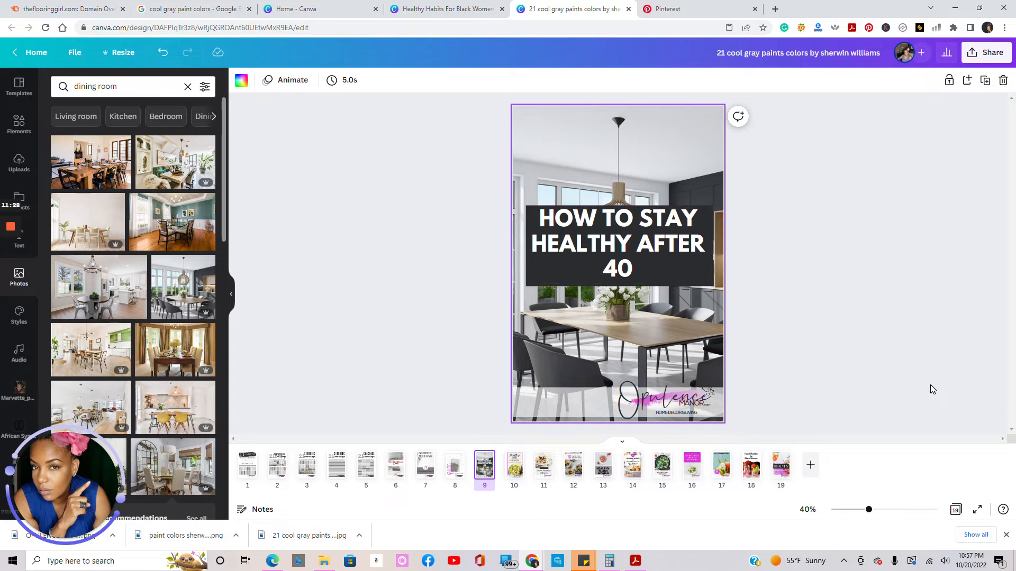
# - Replace the page 9 heading about staying healthy with "COOL GRAY" and "PAINT" on two lines
pyautogui.click(591, 225)
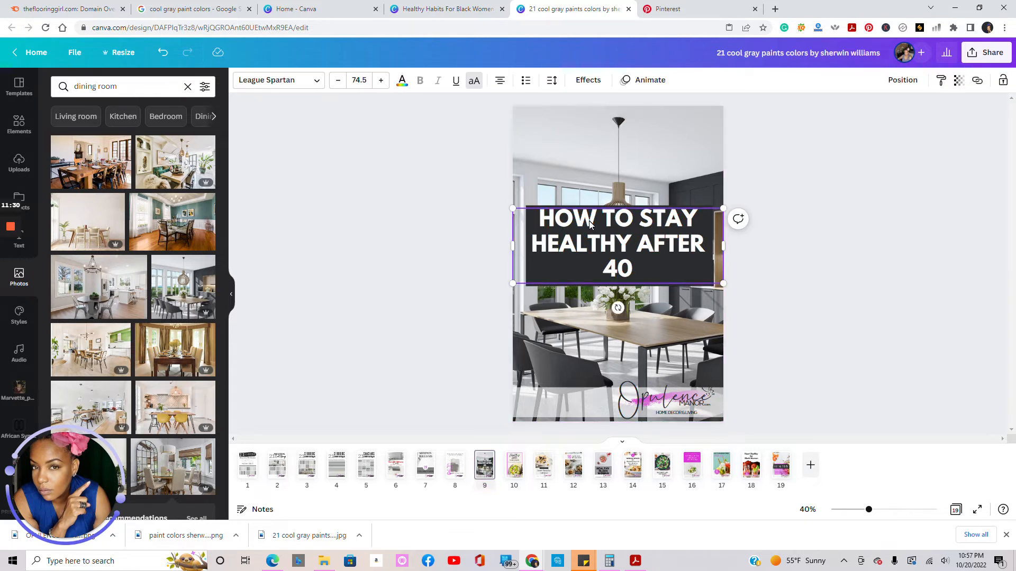
pyautogui.moveTo(603, 269); pyautogui.dragTo(633, 269)
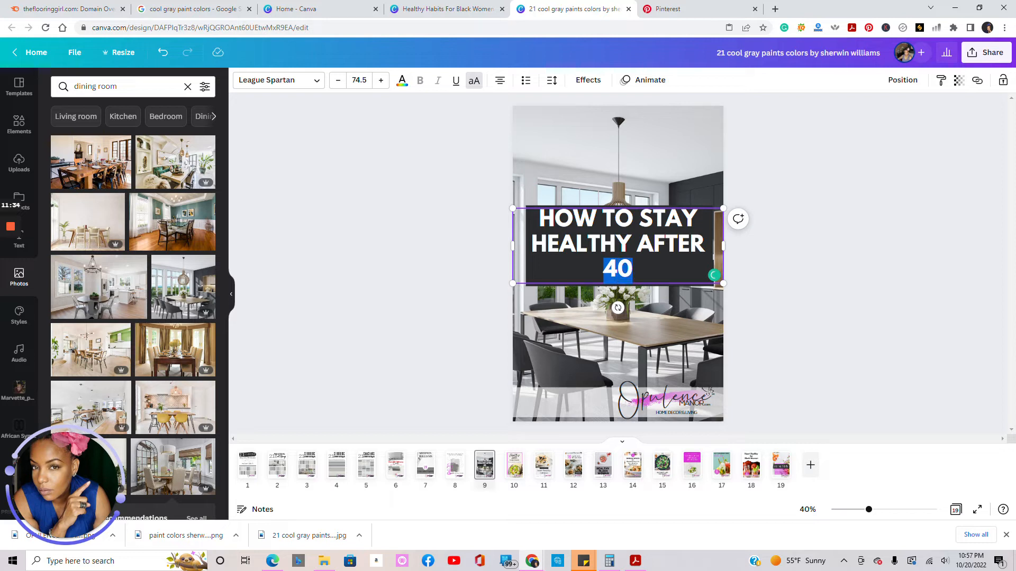
pyautogui.click(633, 270)
pyautogui.hotkey('ctrl', 'a')
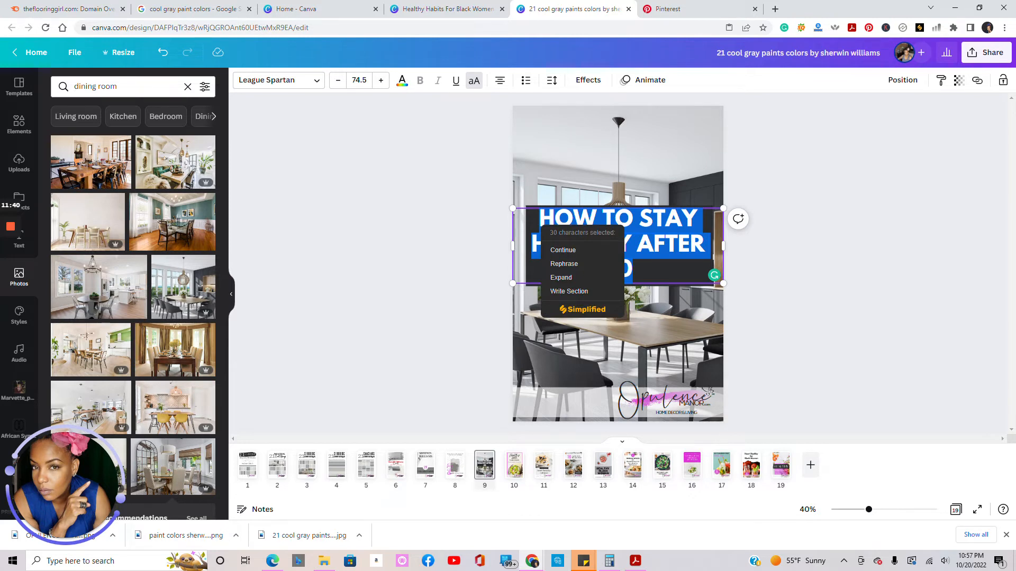
pyautogui.write('GREAT')
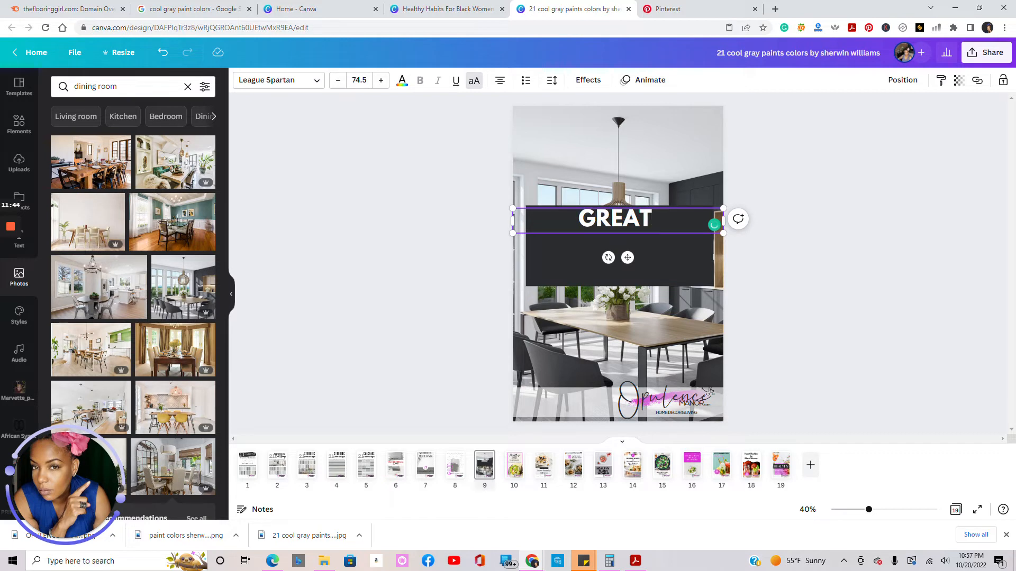
pyautogui.press('BackSpace')
pyautogui.press('BackSpace')
pyautogui.press('BackSpace')
pyautogui.press('BackSpace')
pyautogui.press('BackSpace')
pyautogui.press('BackSpace')
pyautogui.write('COOL GRAY')
pyautogui.press('Return')
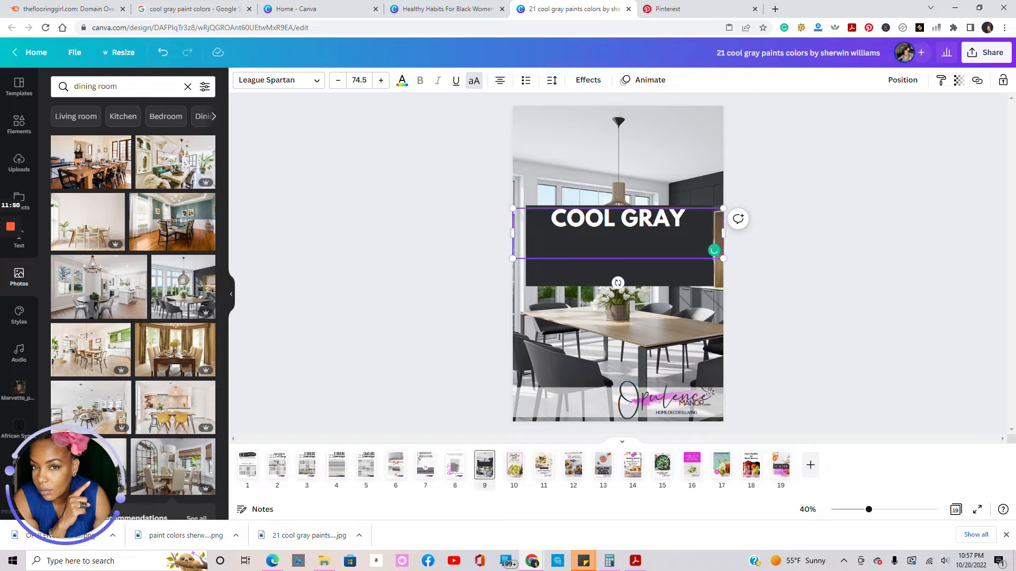
pyautogui.write('PAINT')
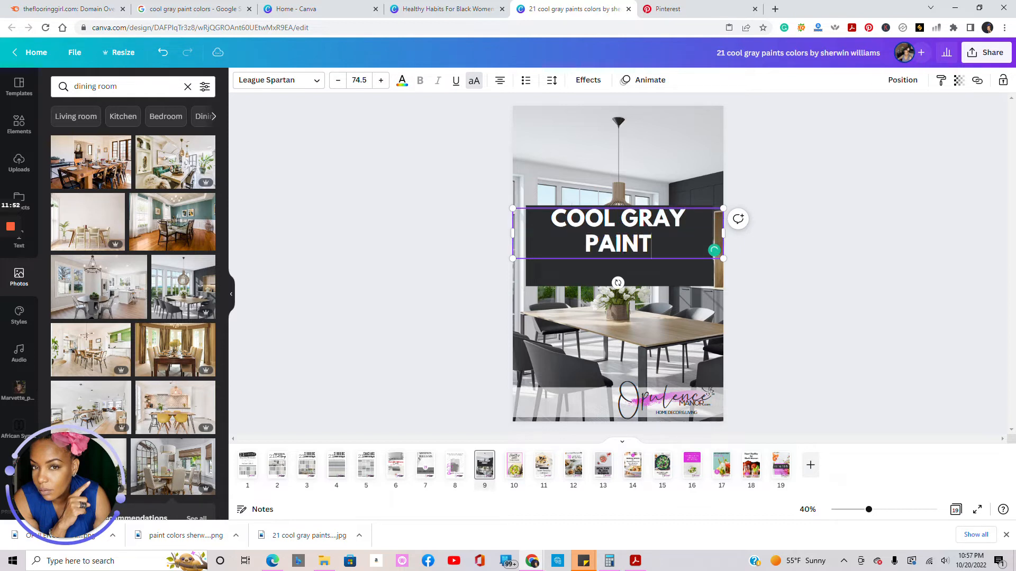
pyautogui.click(789, 272)
# - Put the heading on one line as "COOL GRAY PAINT" at size 49.2, with its text box fitted to the dark rectangle's width
pyautogui.click(646, 241)
pyautogui.moveTo(725, 236); pyautogui.dragTo(798, 223)
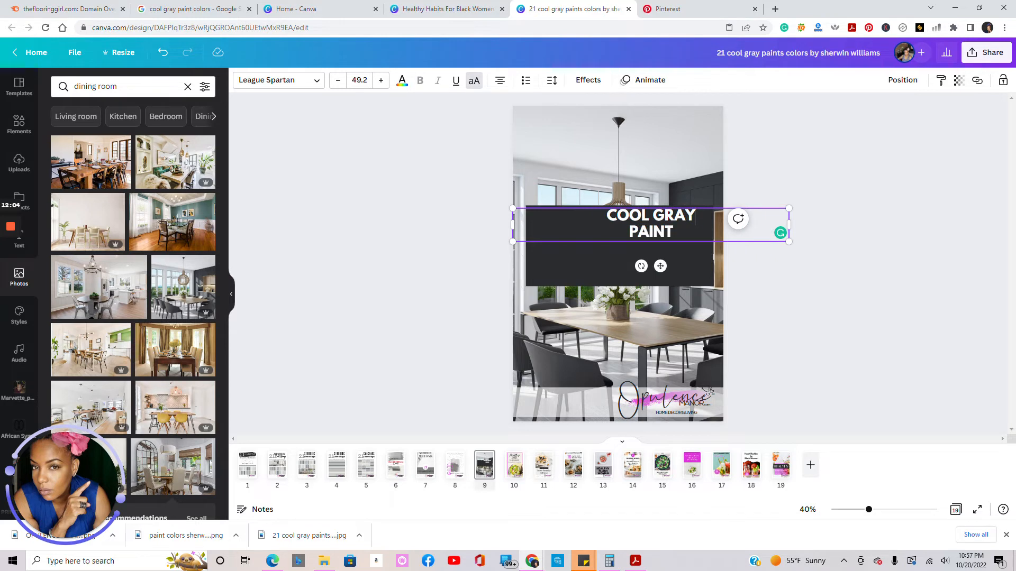
pyautogui.press('Delete')
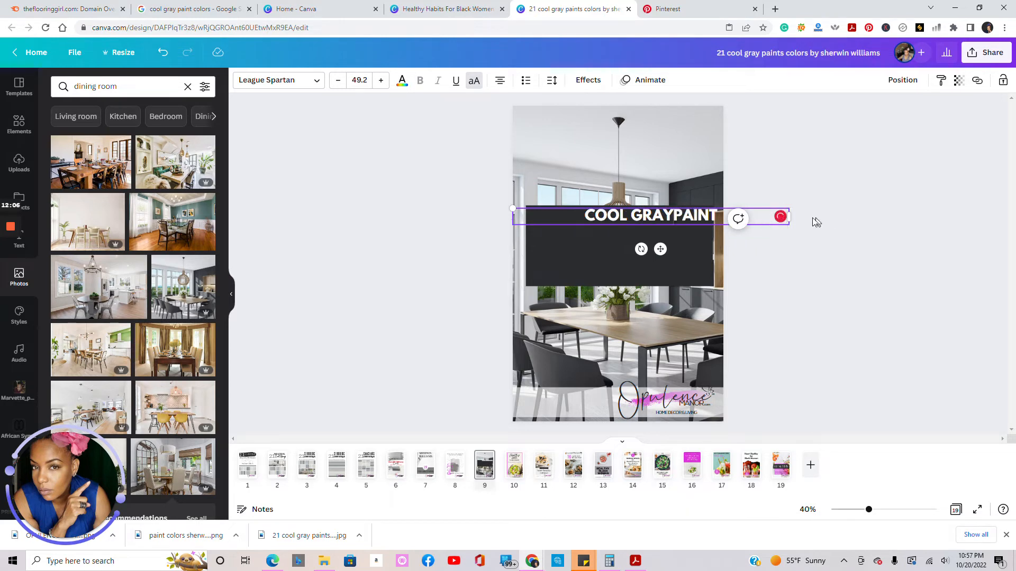
pyautogui.moveTo(791, 217); pyautogui.dragTo(714, 215)
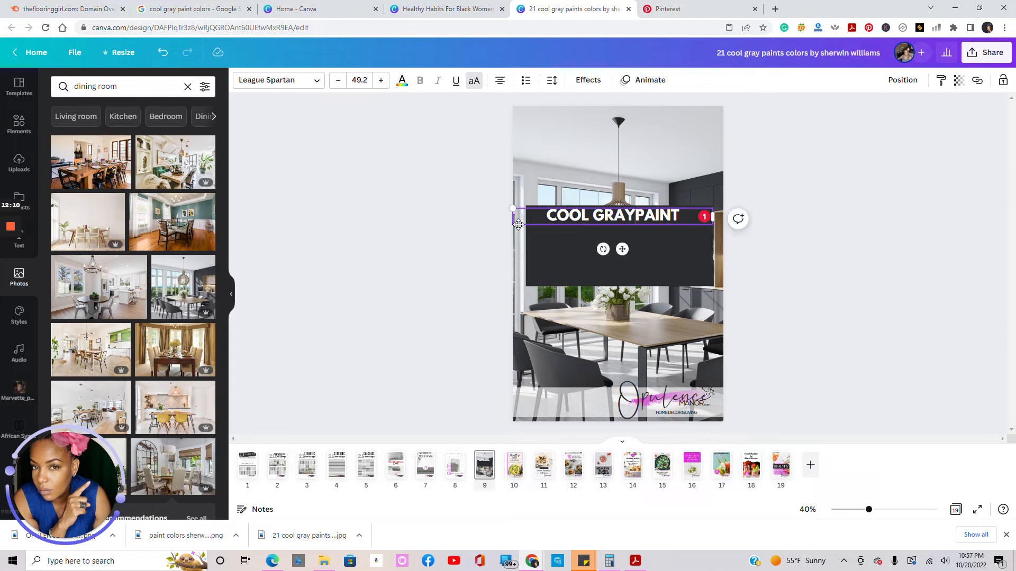
pyautogui.moveTo(511, 223); pyautogui.dragTo(410, 248)
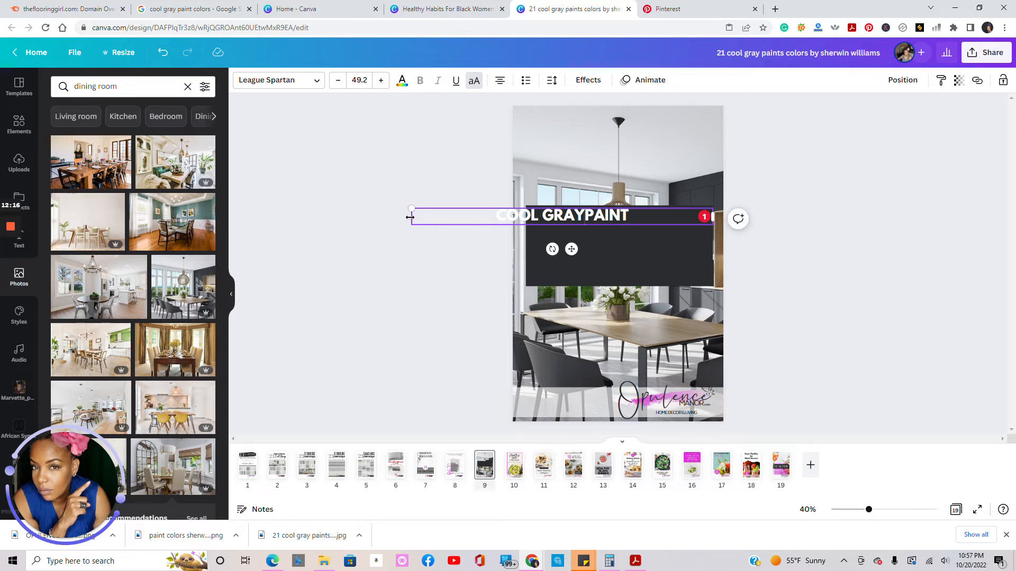
pyautogui.moveTo(445, 218); pyautogui.dragTo(526, 218)
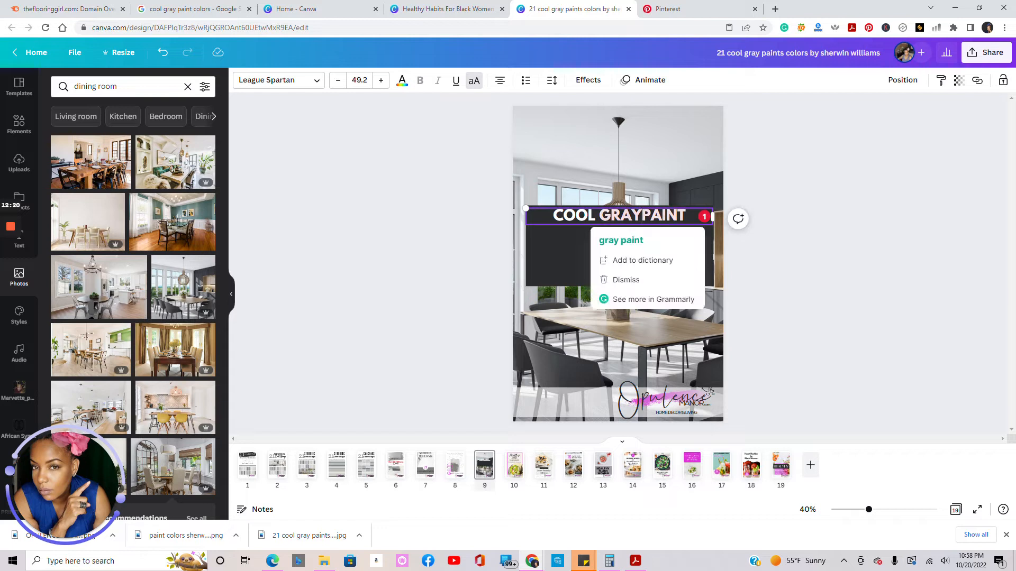
pyautogui.click(621, 240)
pyautogui.click(778, 267)
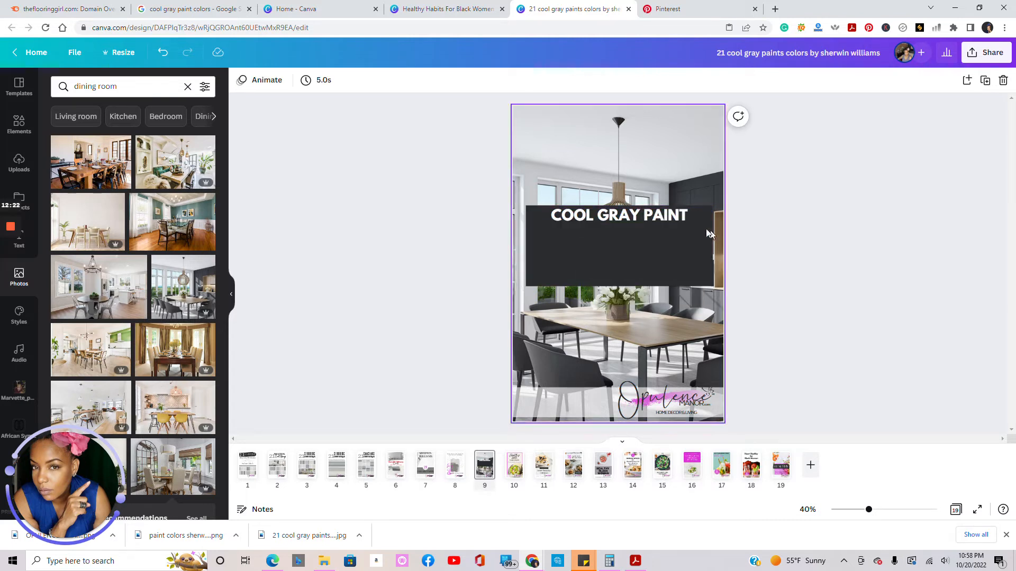
# - Move the "COOL GRAY PAINT" heading slightly lower inside the dark rectangle on page 9
pyautogui.click(646, 215)
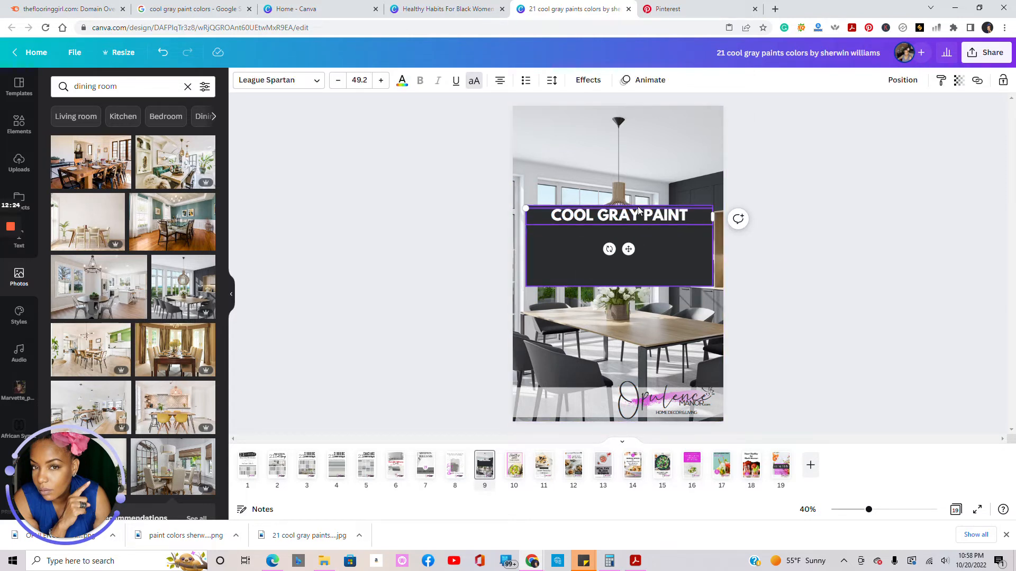
pyautogui.click(791, 287)
pyautogui.click(623, 218)
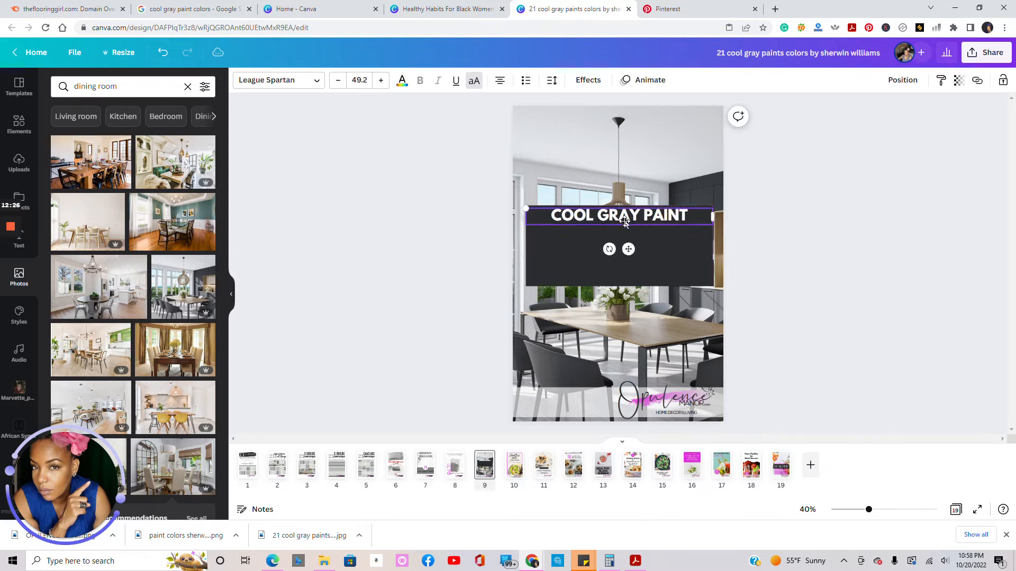
pyautogui.moveTo(624, 221); pyautogui.dragTo(625, 231)
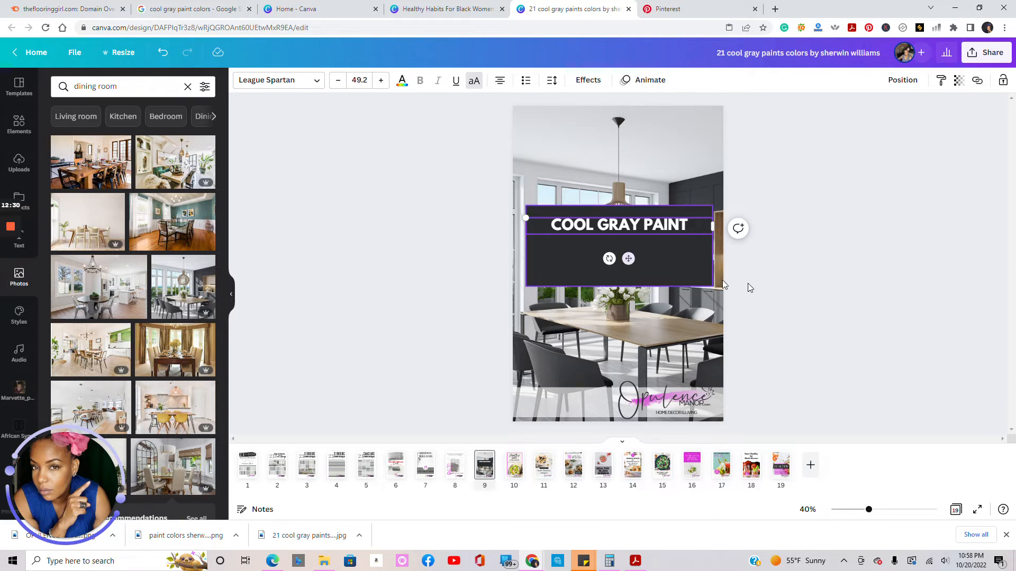
pyautogui.click(768, 290)
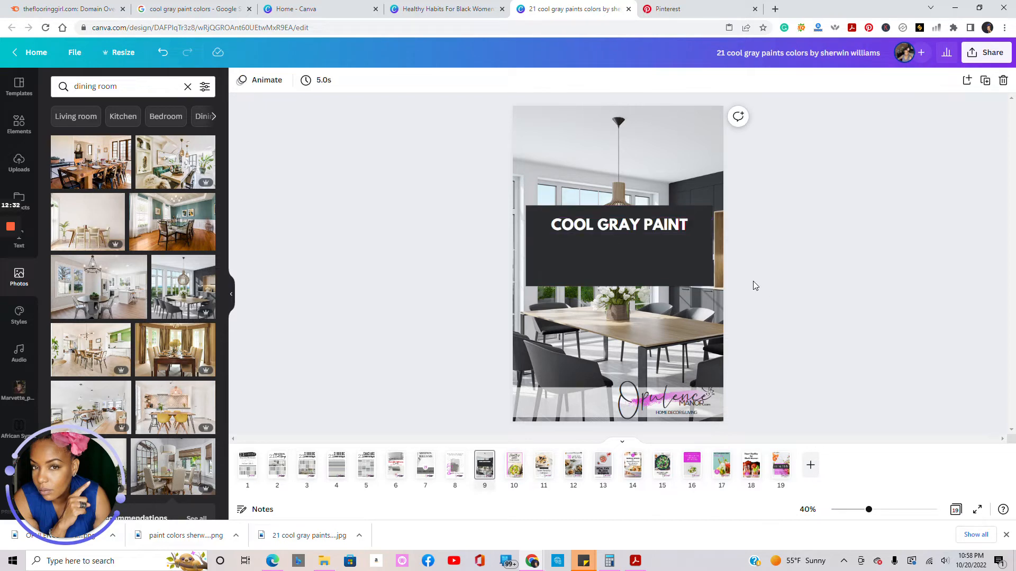
# - Add "SHERWIN WILLIAMS" as a second heading line on page 9 and center both lines vertically in the dark rectangle
pyautogui.click(628, 229)
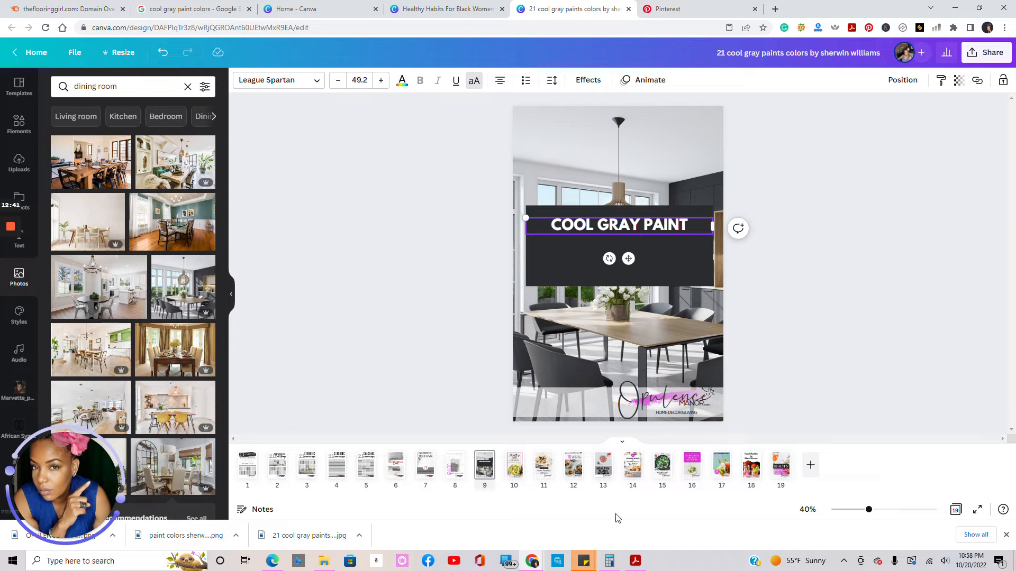
pyautogui.click(622, 441)
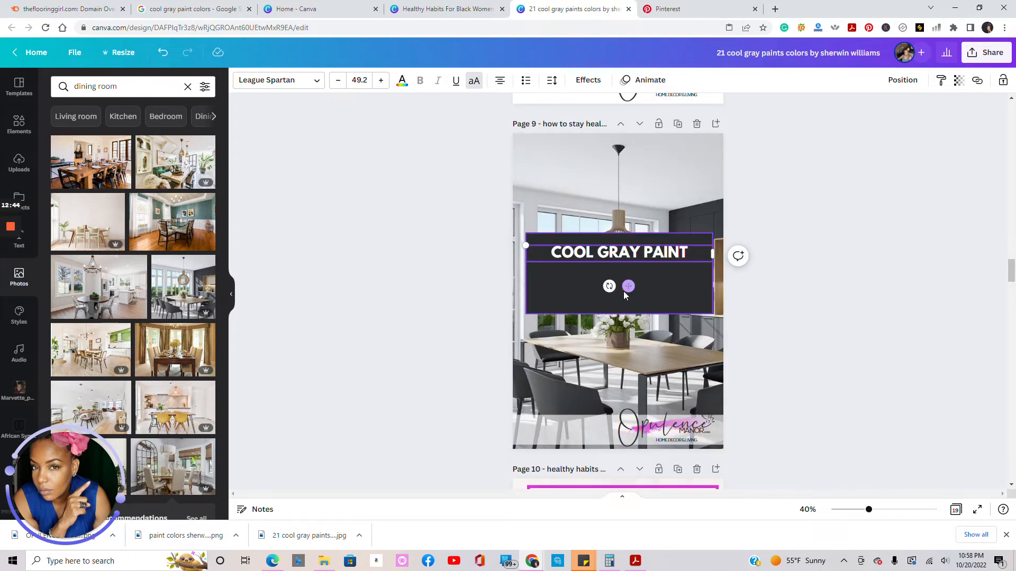
pyautogui.click(743, 306)
pyautogui.click(646, 254)
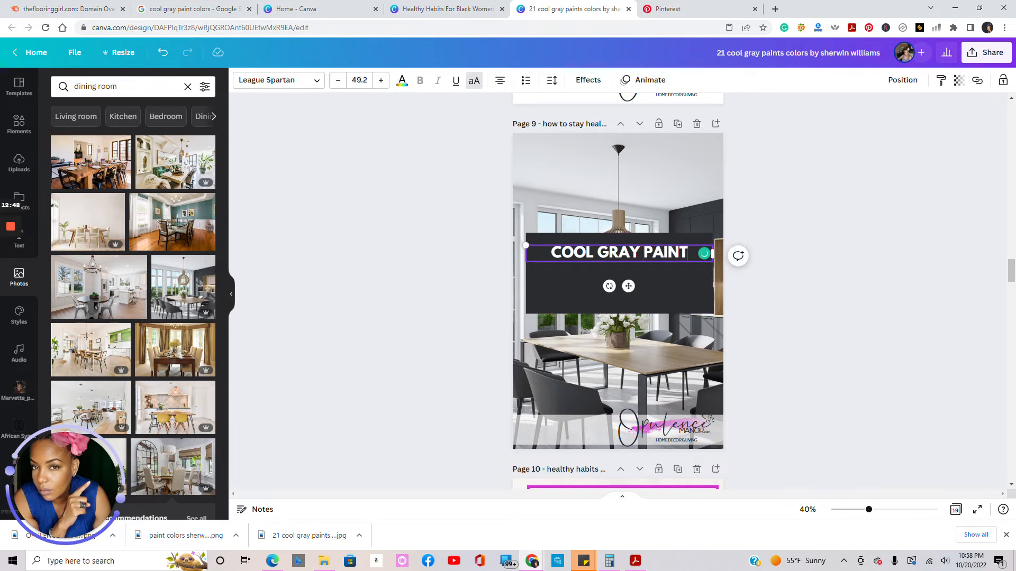
pyautogui.press('Return')
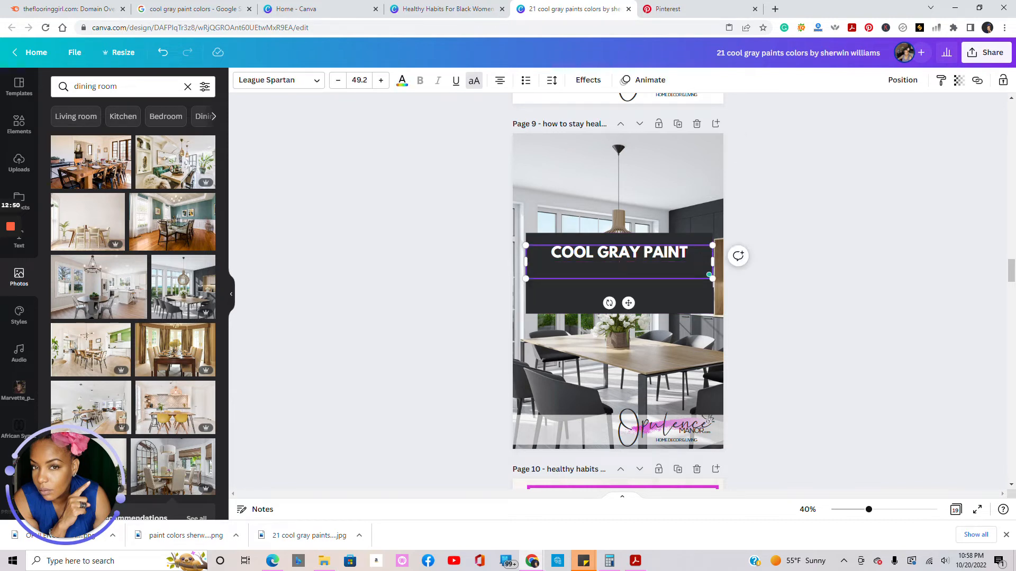
pyautogui.write('SHERWIN WILLIAMS')
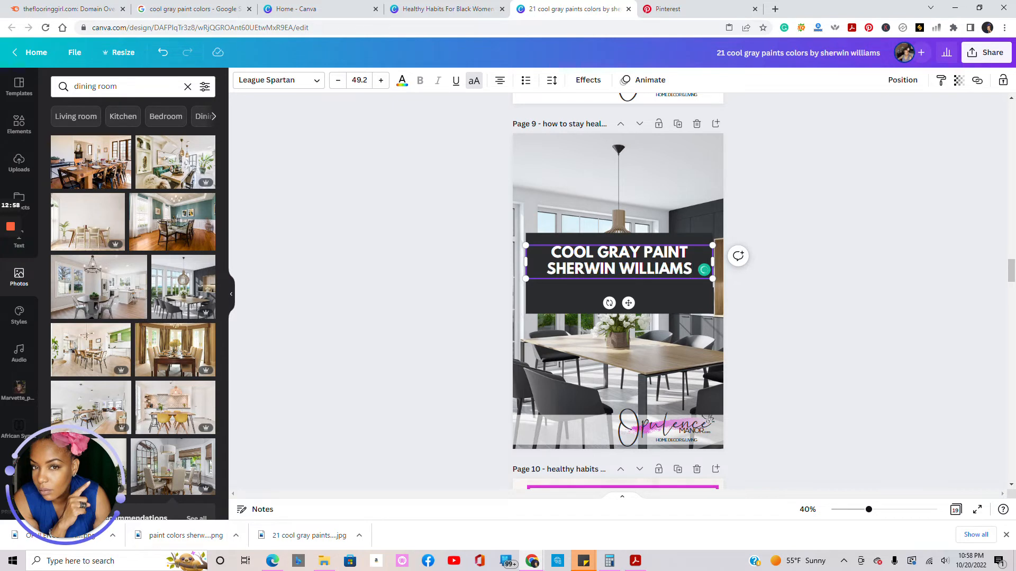
pyautogui.click(805, 243)
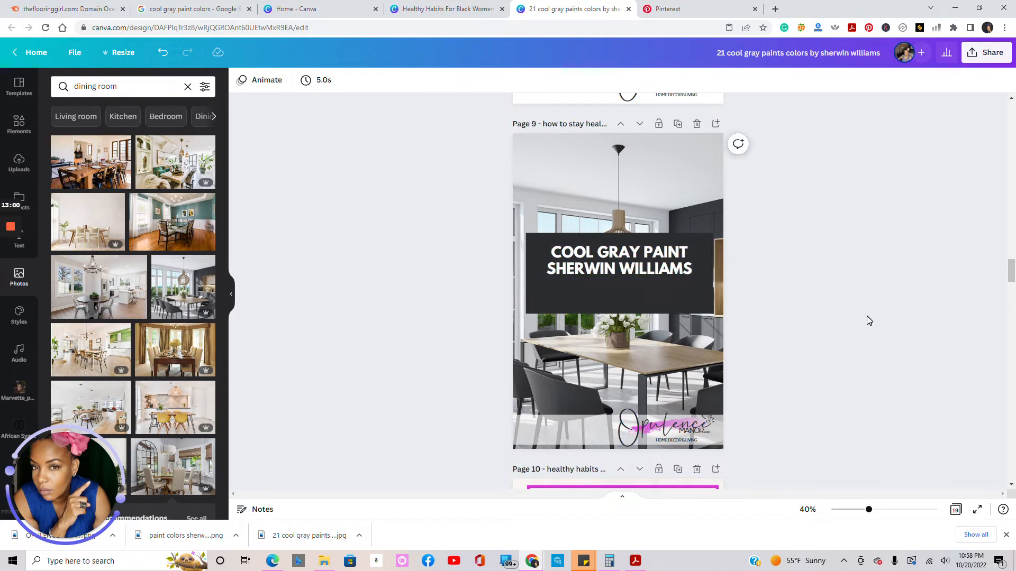
pyautogui.moveTo(629, 271); pyautogui.dragTo(628, 283)
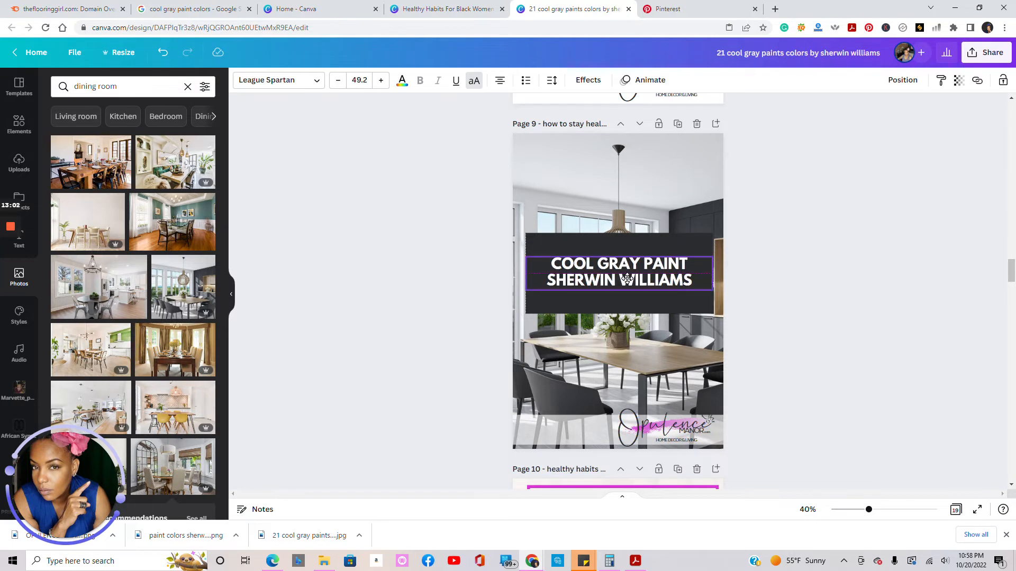
pyautogui.click(792, 322)
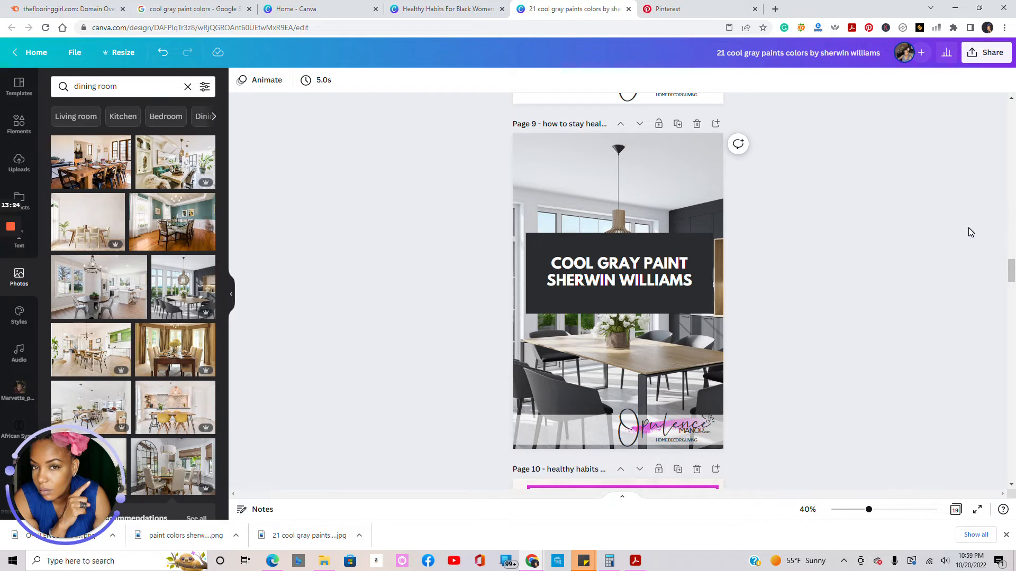
# - Switch to Pinterest and compare the new page 9 layout with the cool gray Sherwin Williams paint pins
pyautogui.click(689, 9)
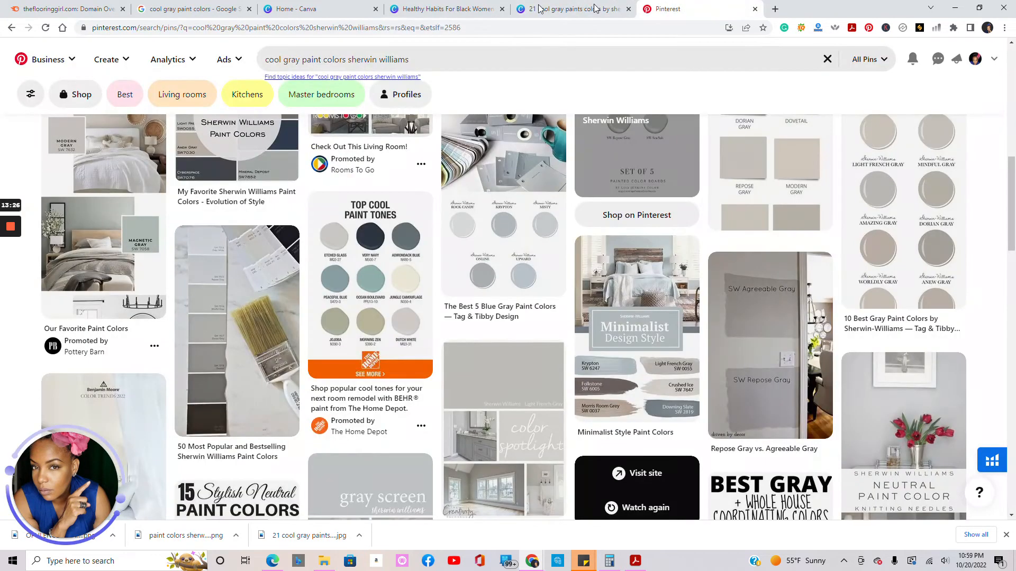
pyautogui.click(499, 24)
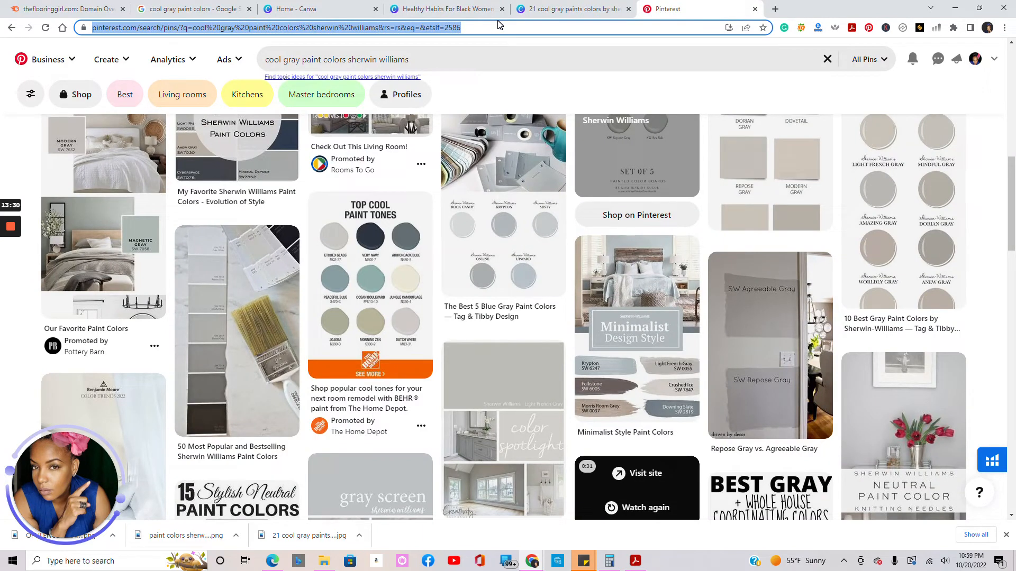
pyautogui.moveTo(7, 249)
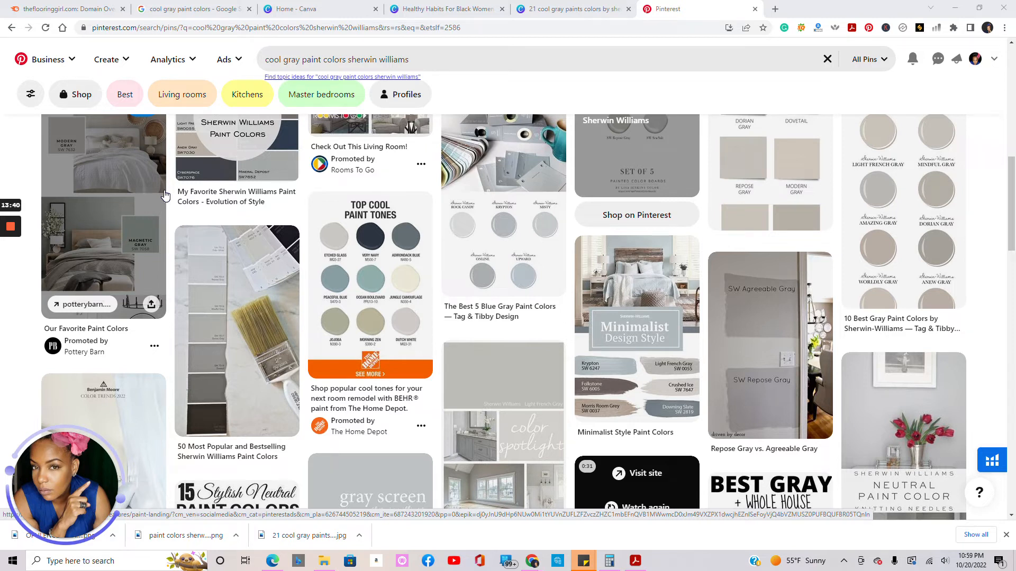
# - Switch back to the Canva design and replace the salad photo on page 10 with the dining room photo showing the arched mirror
pyautogui.click(593, 9)
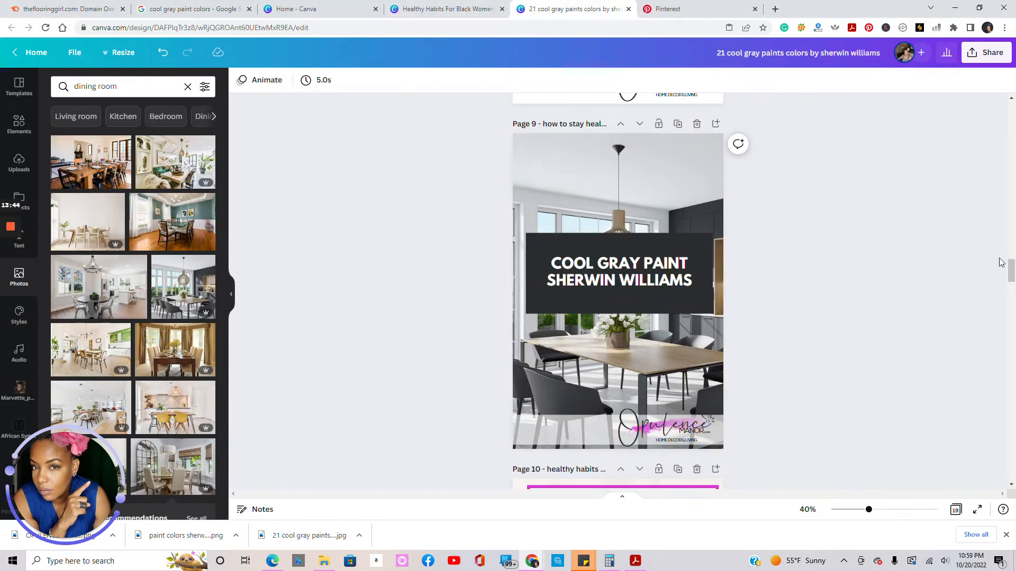
pyautogui.moveTo(1011, 271); pyautogui.dragTo(1012, 273)
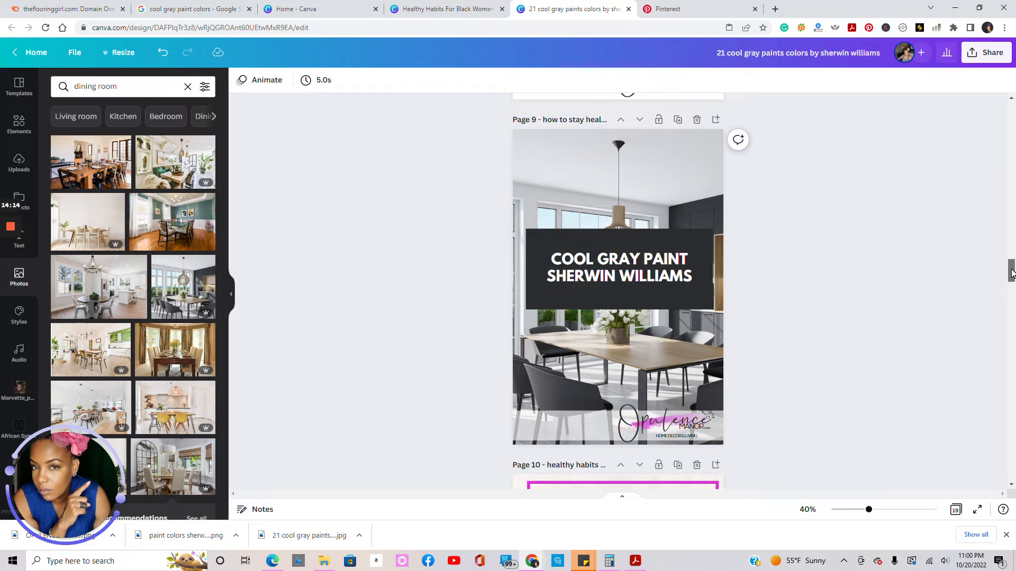
pyautogui.scroll(-5, 1010, 273)
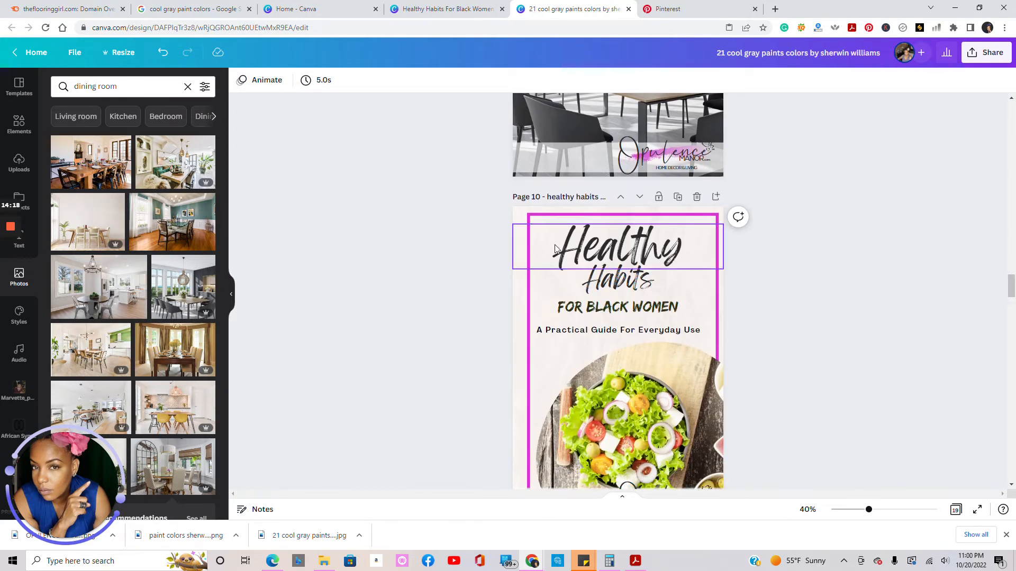
pyautogui.moveTo(1010, 272)
pyautogui.mouseDown()
pyautogui.moveTo(1010, 295)
pyautogui.moveTo(1013, 283)
pyautogui.mouseUp()
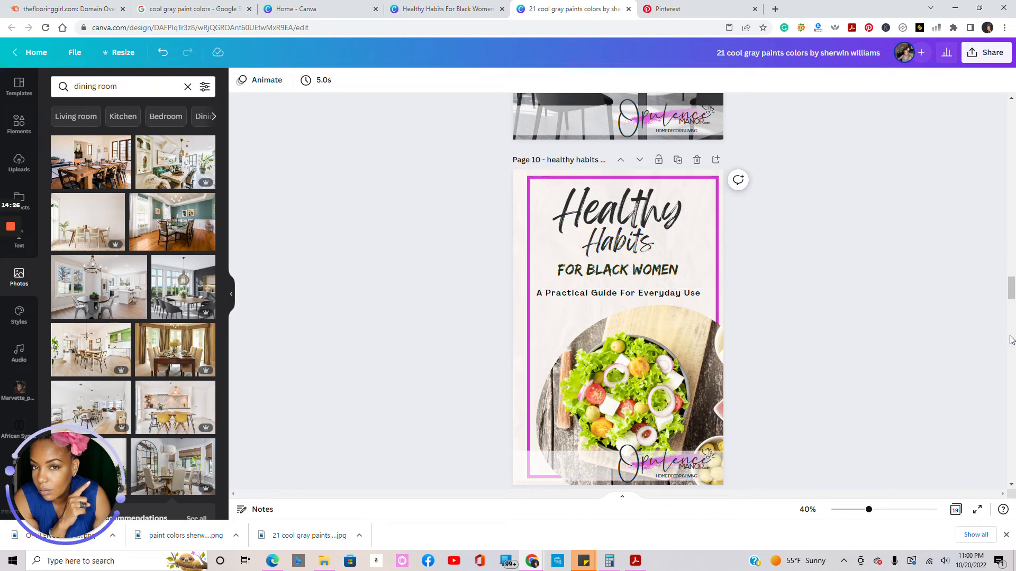
pyautogui.click(666, 365)
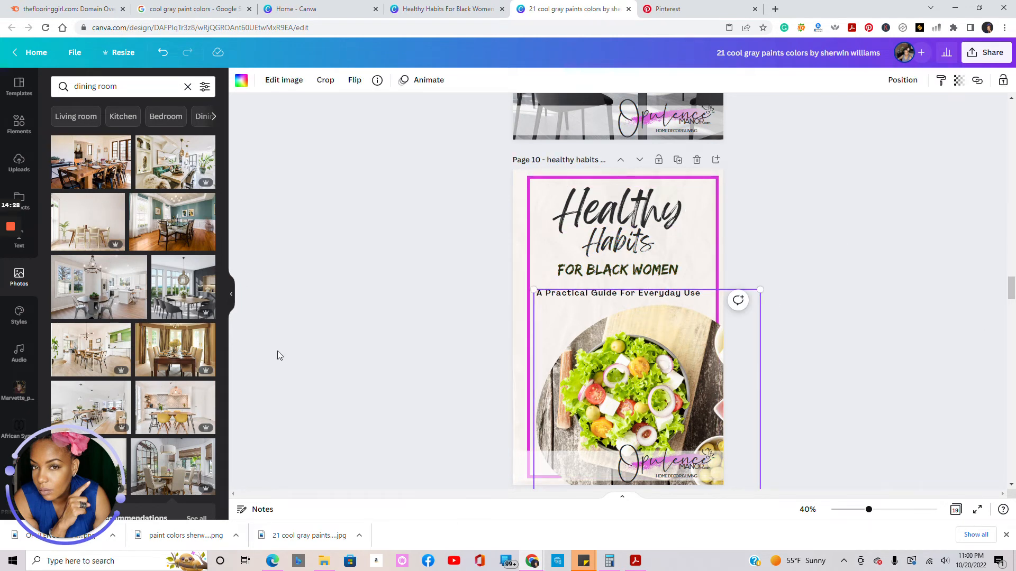
pyautogui.moveTo(174, 466); pyautogui.dragTo(629, 386)
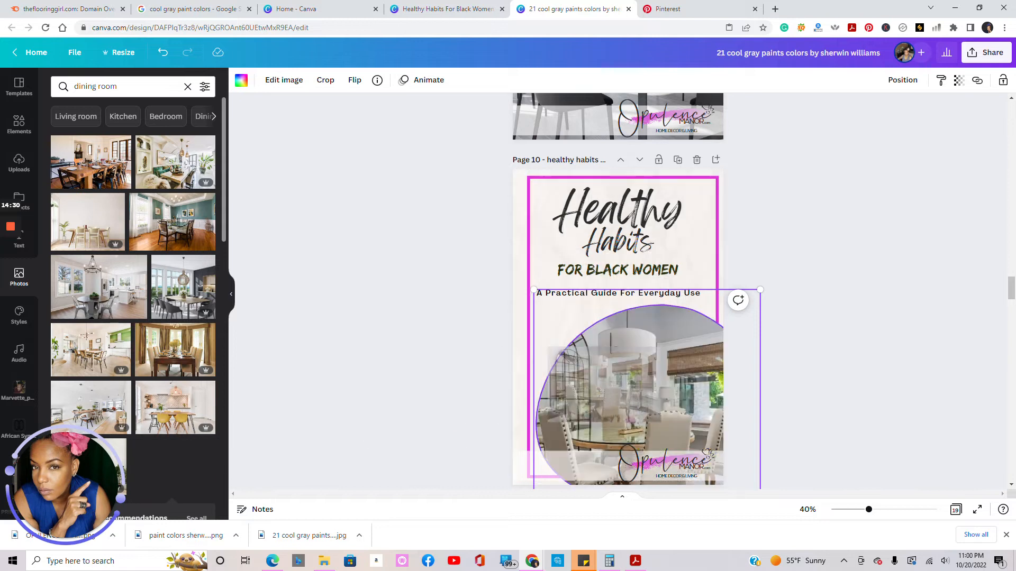
pyautogui.click(853, 360)
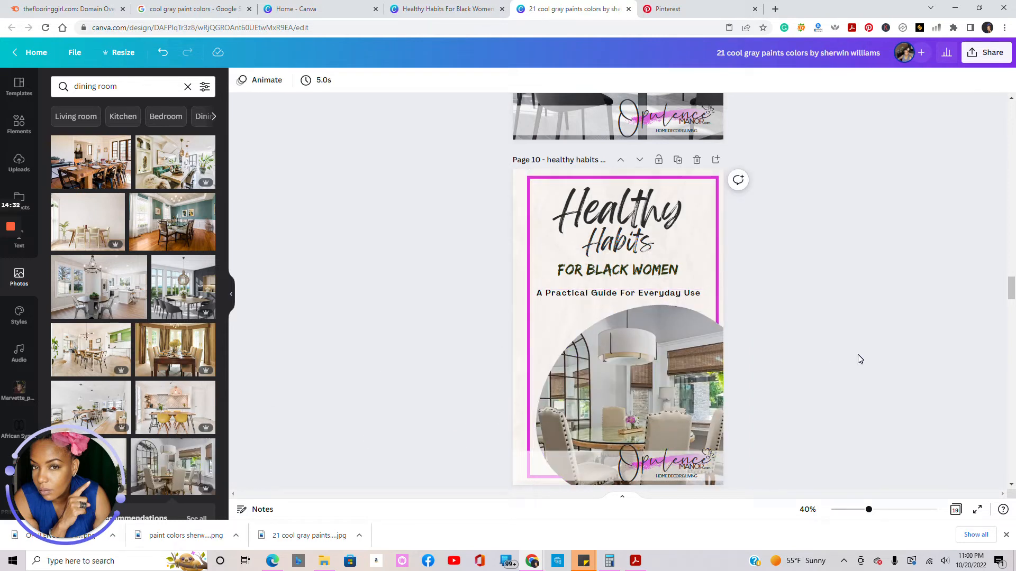
# - Change the large script heading "Healthy" on page 10 to "Cool Gray"
pyautogui.click(607, 204)
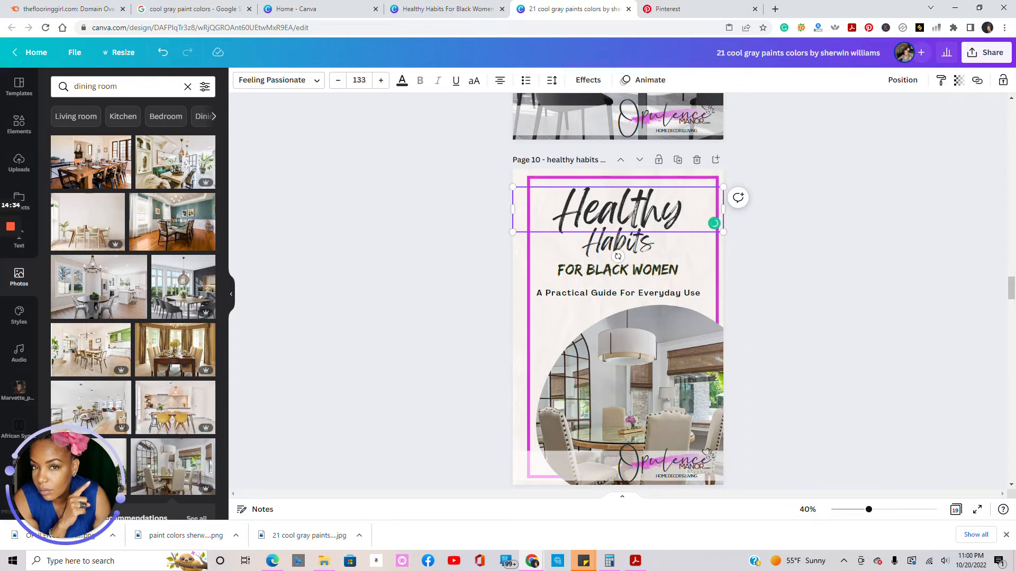
pyautogui.doubleClick(602, 205)
pyautogui.write('C')
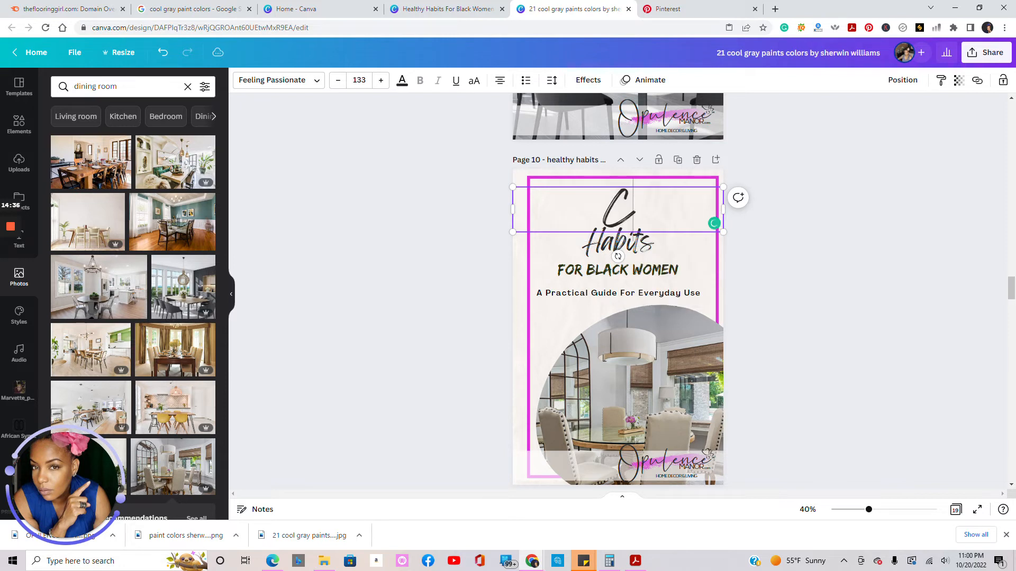
pyautogui.write('ool Gray')
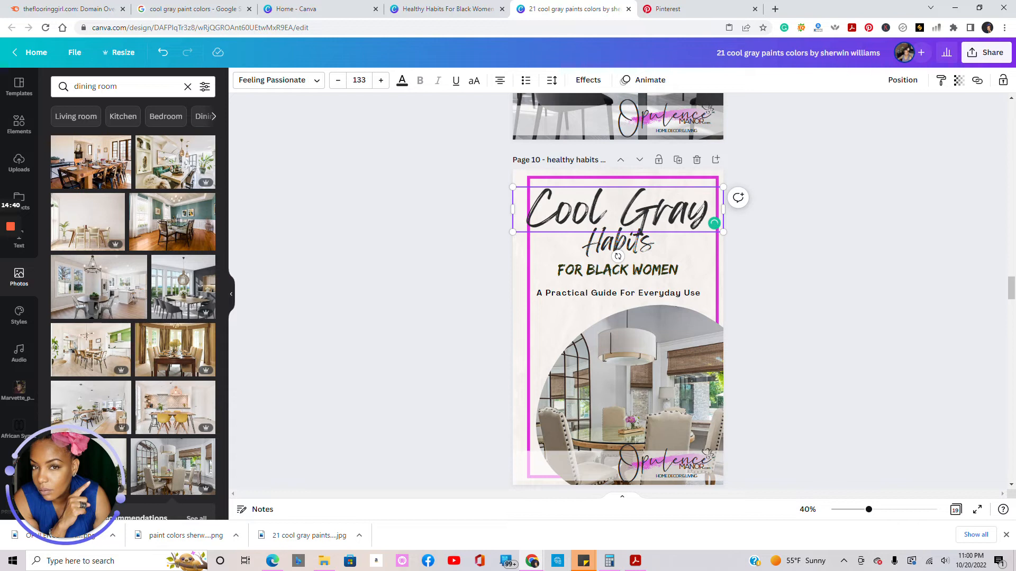
# - Replace the second script heading line "Habits" on page 10 with "Paint Colors"
pyautogui.click(651, 250)
pyautogui.click(650, 249)
pyautogui.hotkey('ctrl', 'a')
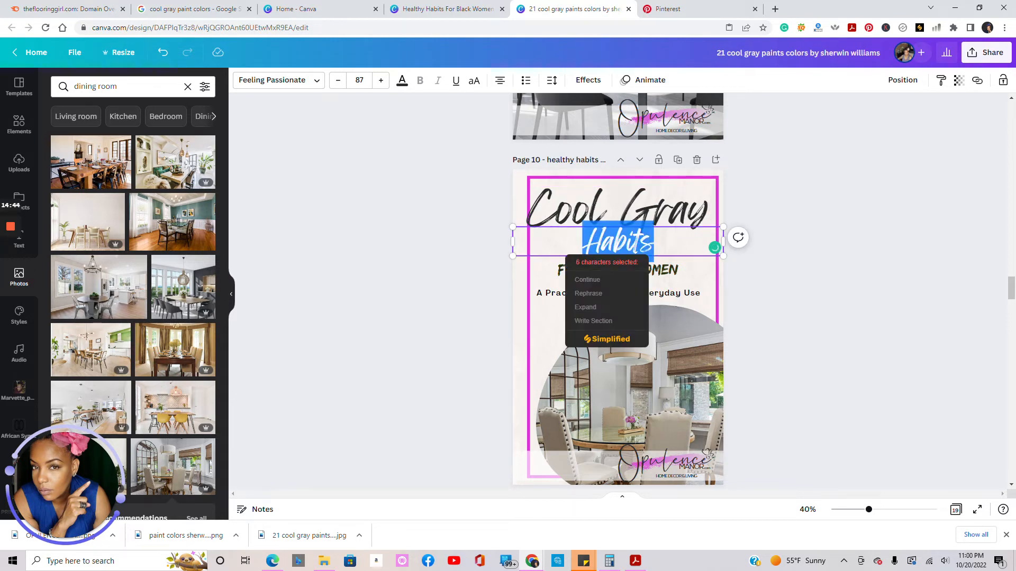
pyautogui.write('Paint Epo')
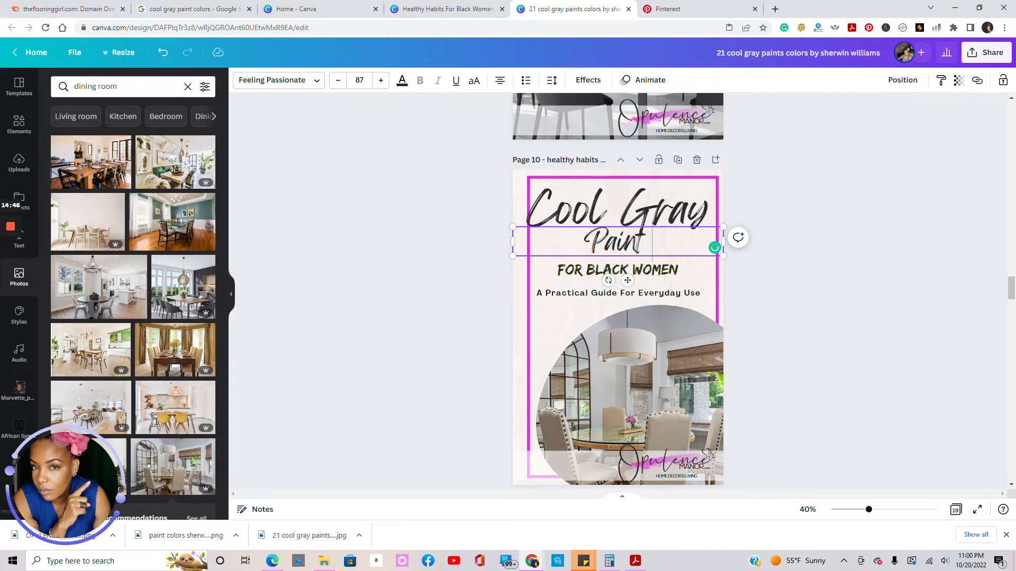
pyautogui.press('BackSpace')
pyautogui.press('BackSpace')
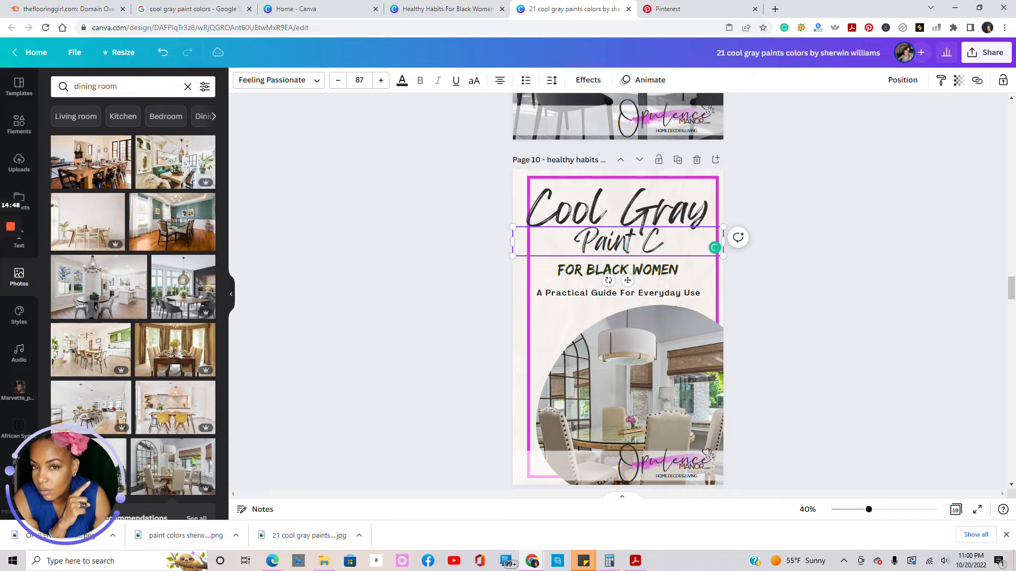
pyautogui.write('olors')
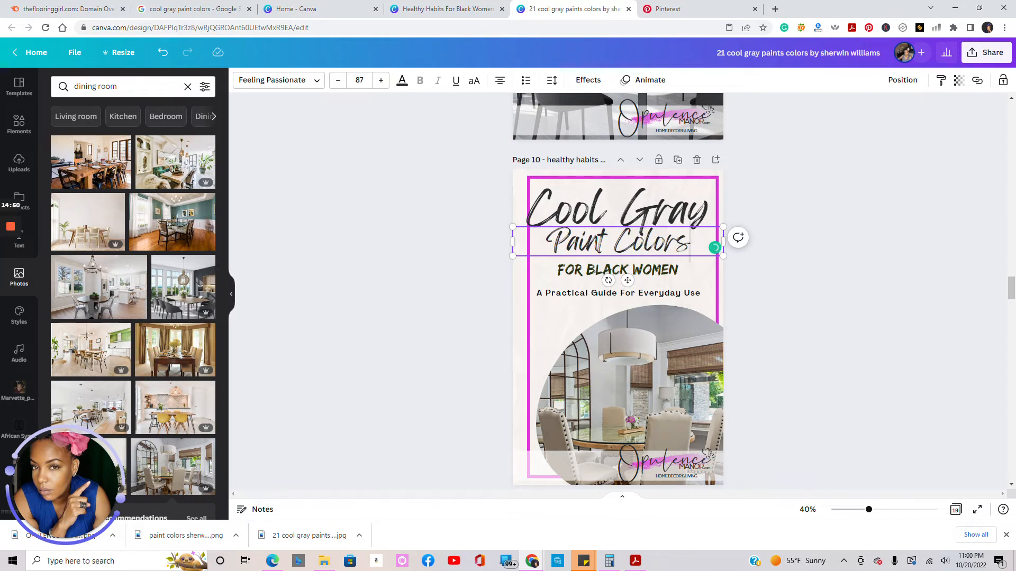
# - Replace the "FOR BLACK WOMEN" line on page 10 with "SHERWIN WILLIAMS"
pyautogui.click(612, 270)
pyautogui.click(678, 269)
pyautogui.moveTo(679, 269); pyautogui.dragTo(558, 270)
pyautogui.write('SH')
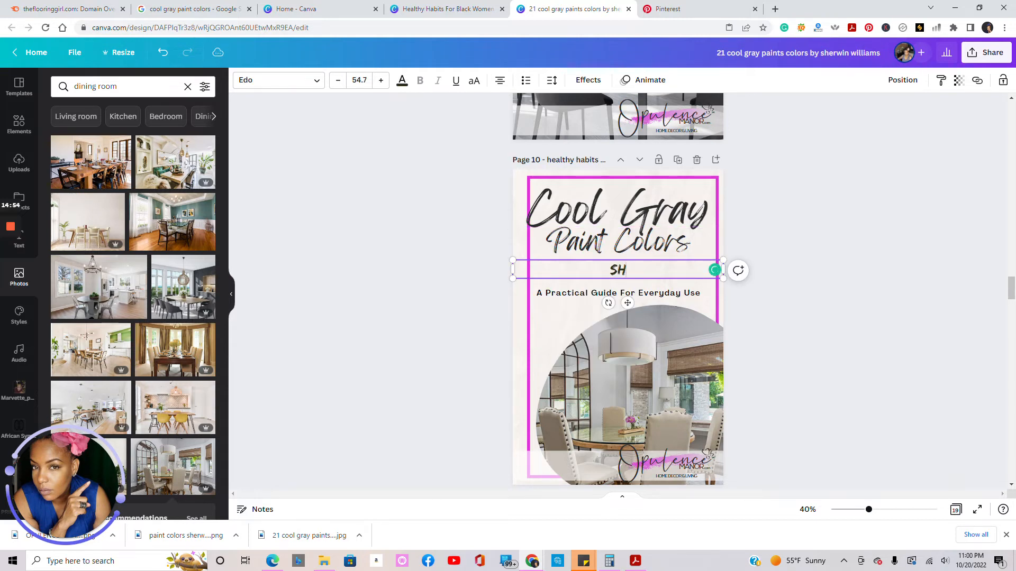
pyautogui.write('ERWIN WILLIAMS')
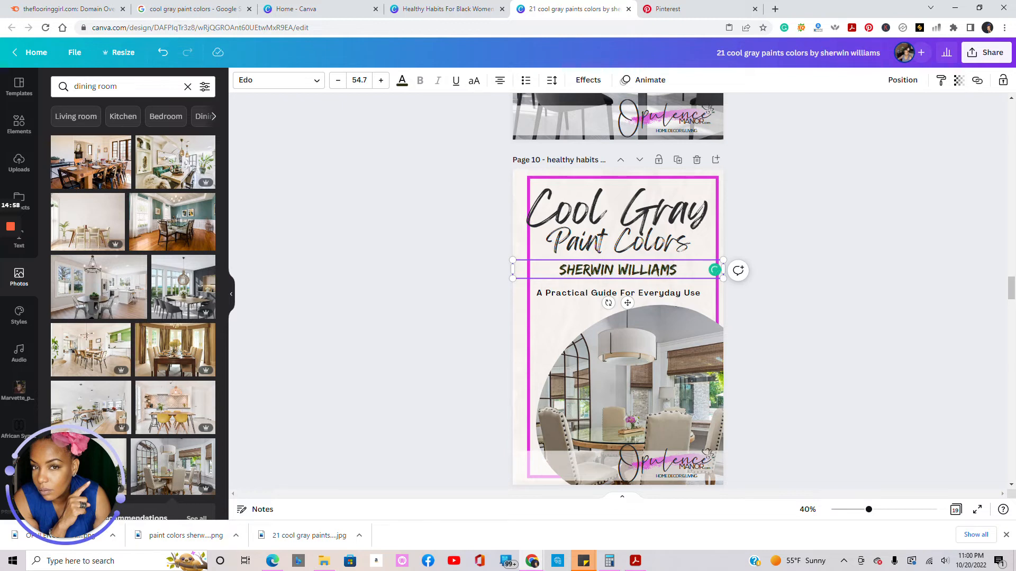
# - Change the page 10 tagline to "21 colors that will knock your socks off!" and shrink it slightly to fit inside the pink frame
pyautogui.click(585, 294)
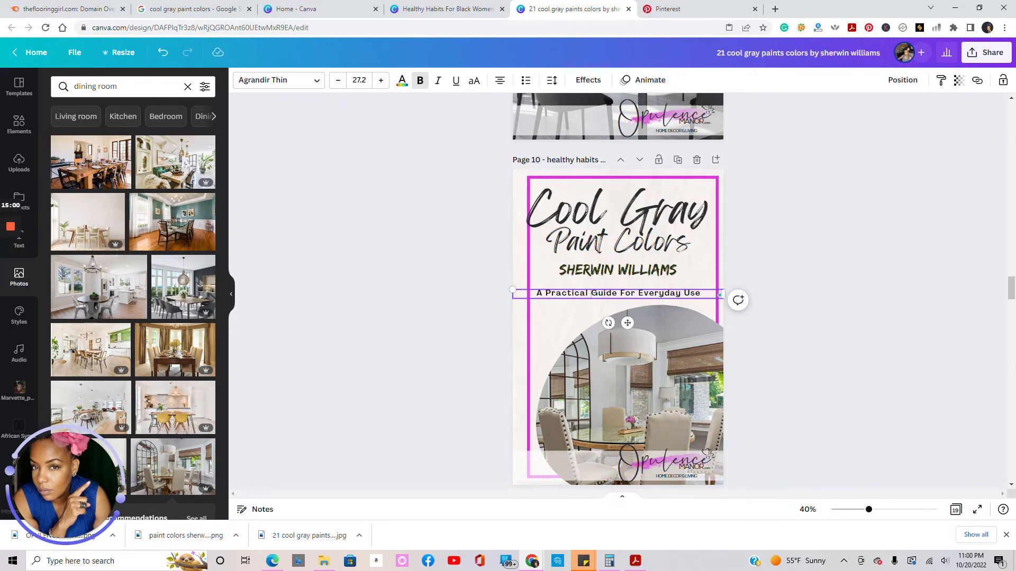
pyautogui.moveTo(701, 294); pyautogui.dragTo(535, 293)
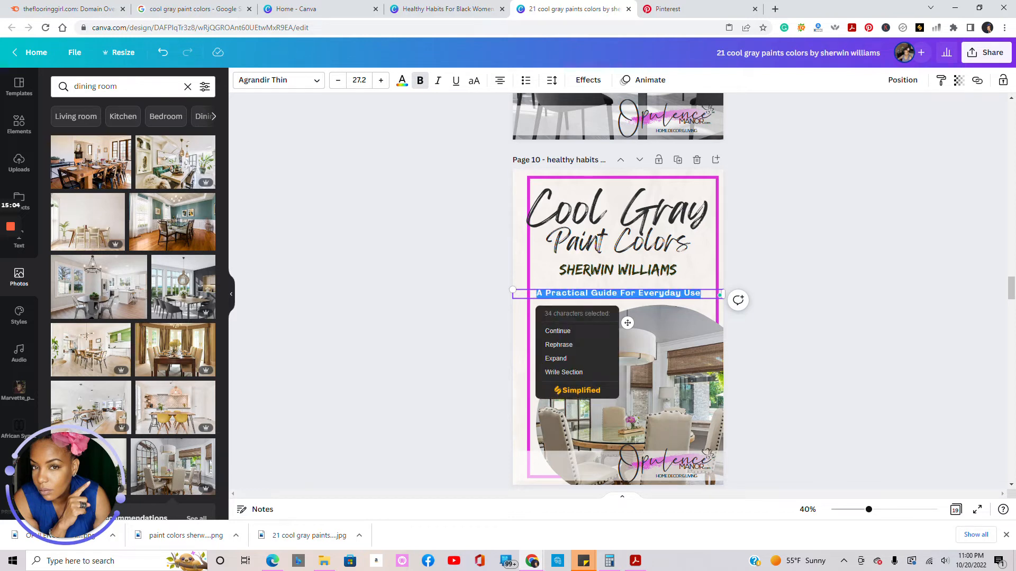
pyautogui.write('21 c')
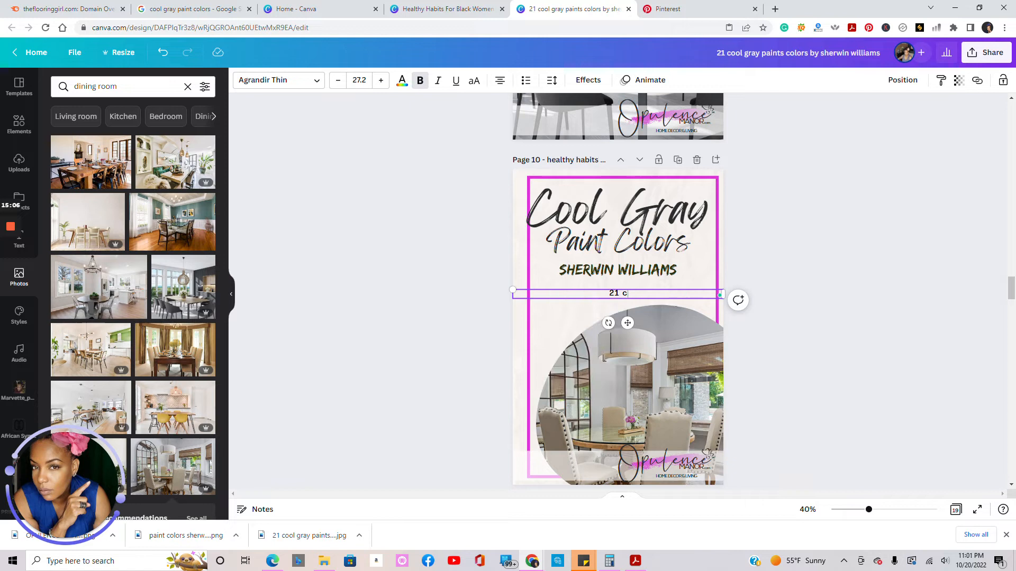
pyautogui.write('olors that will kno')
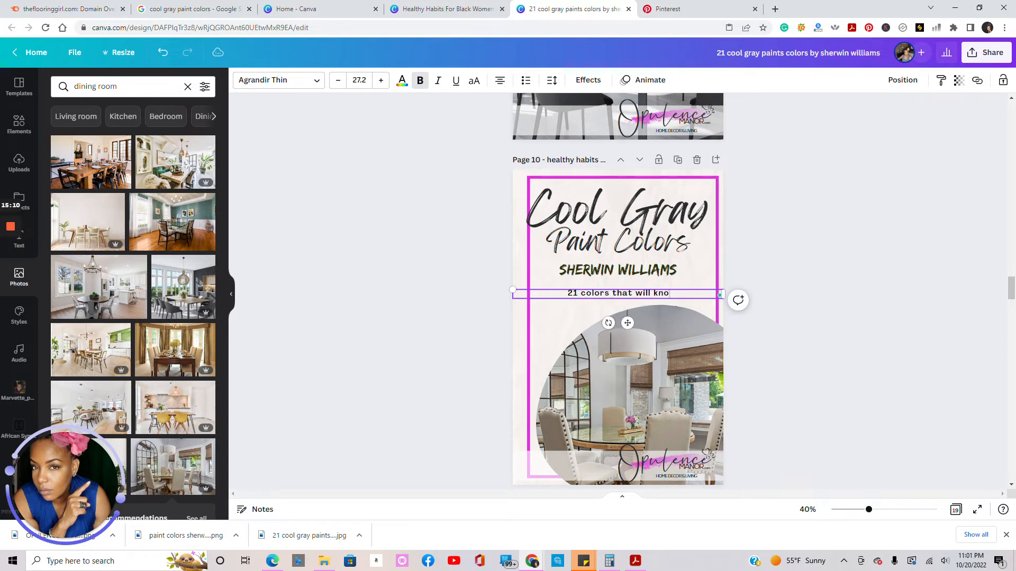
pyautogui.write('ck your soc')
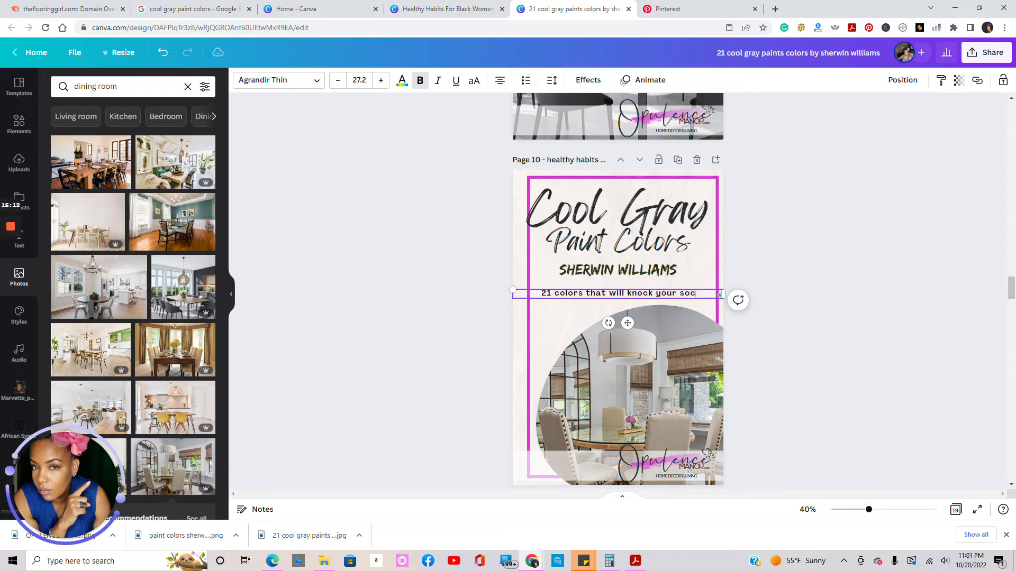
pyautogui.write('ks off!')
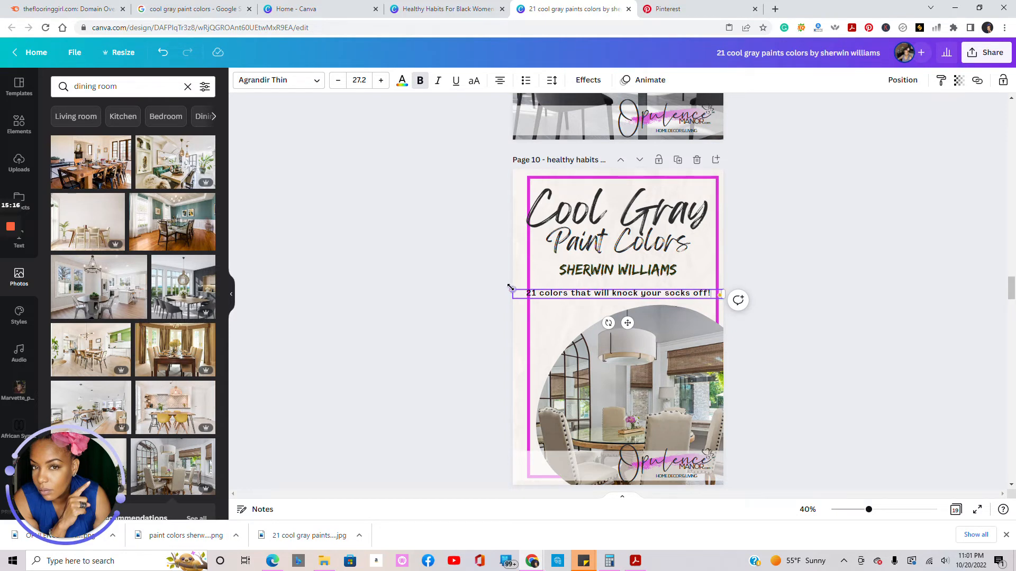
pyautogui.moveTo(512, 290); pyautogui.dragTo(521, 289)
pyautogui.click(818, 315)
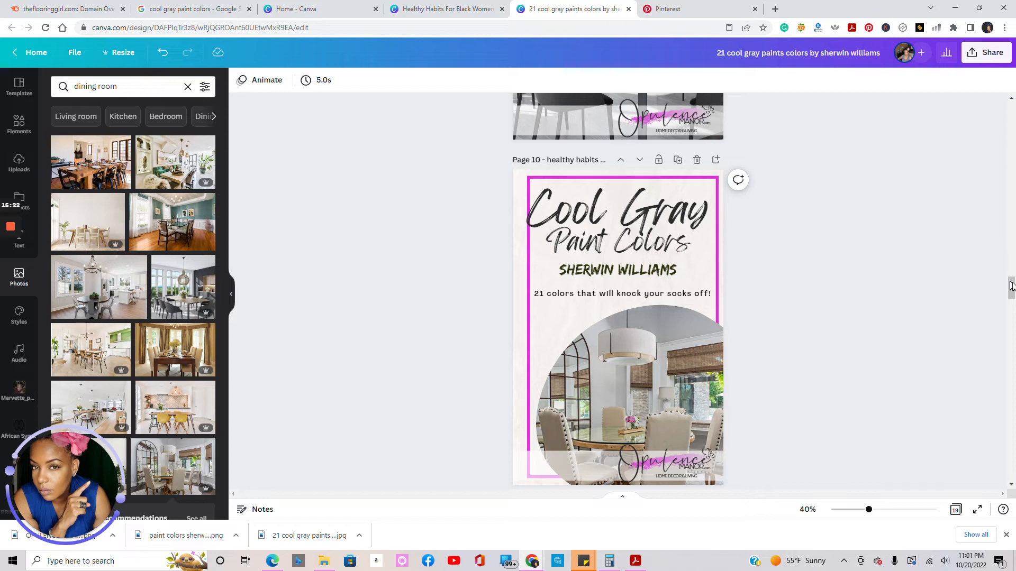
# - Replace the oatmeal photo on page 11 with the dining room photo of a white table, black candlesticks and a lantern light
pyautogui.moveTo(1011, 290); pyautogui.dragTo(1011, 308)
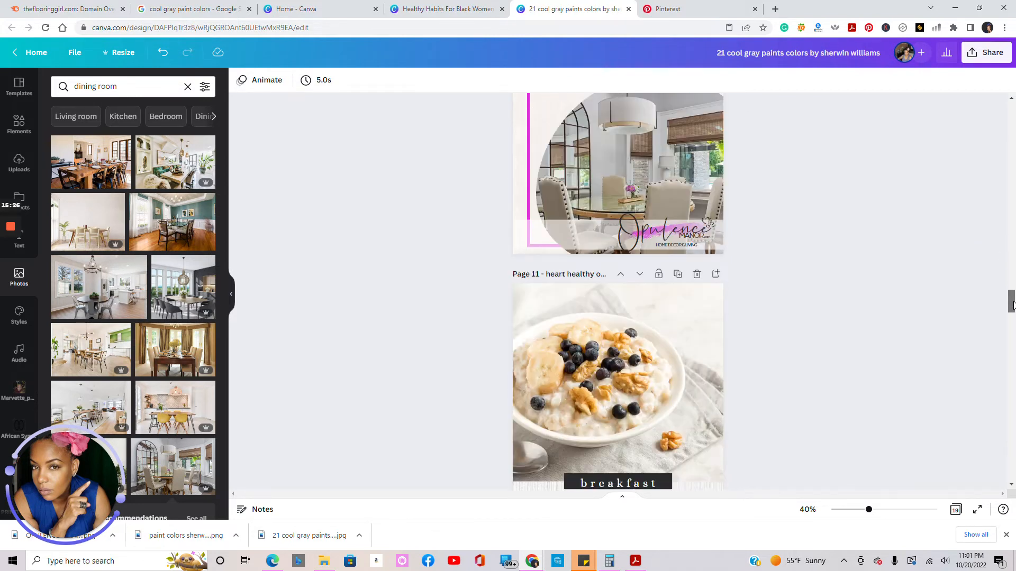
pyautogui.click(590, 299)
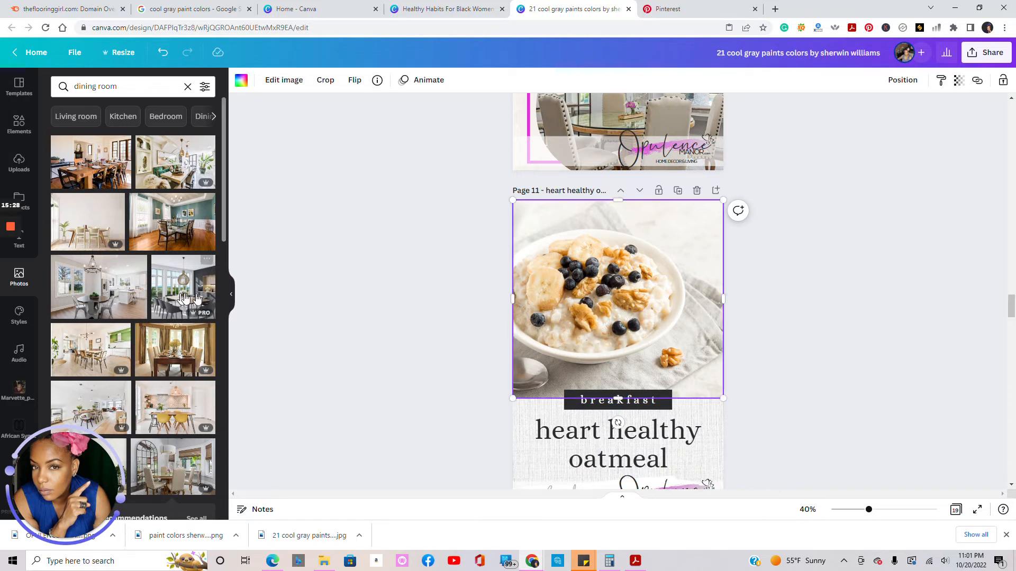
pyautogui.moveTo(222, 231); pyautogui.dragTo(243, 402)
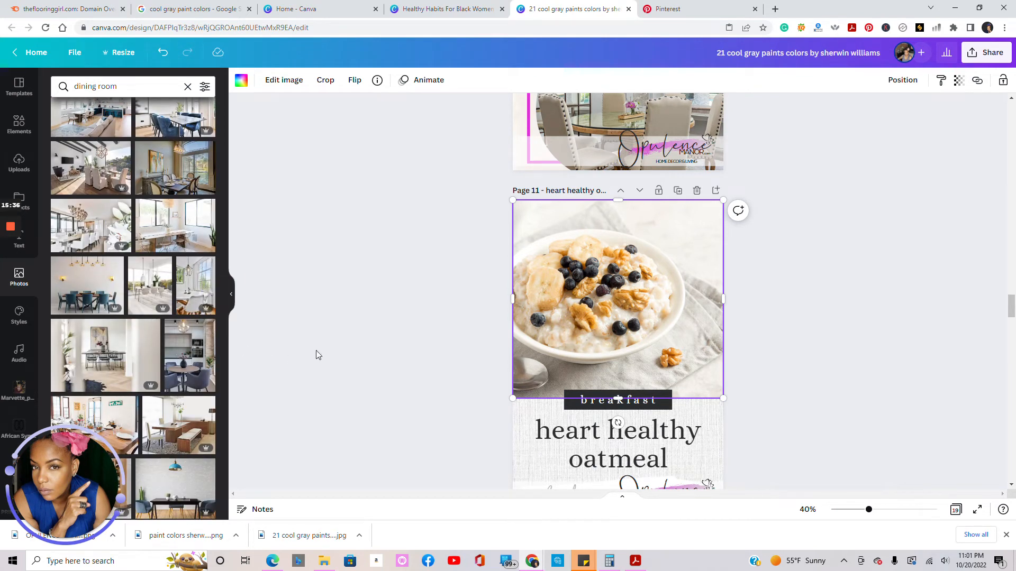
pyautogui.moveTo(189, 281); pyautogui.dragTo(521, 256)
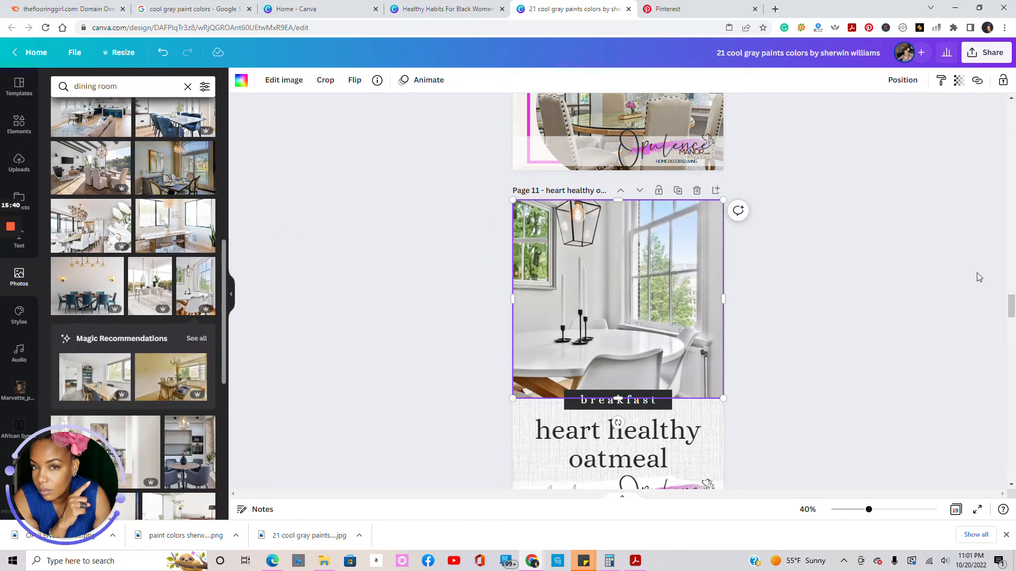
pyautogui.click(789, 345)
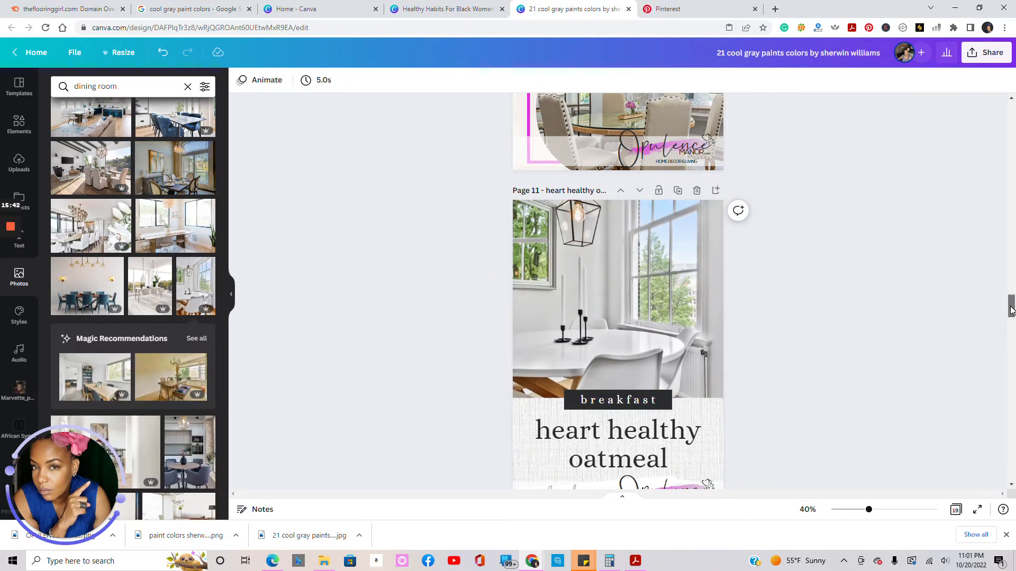
# - Replace the "breakfast" text in the dark label on page 11 with "SHERWIN" in capitals
pyautogui.moveTo(1011, 308); pyautogui.dragTo(988, 316)
pyautogui.click(618, 253)
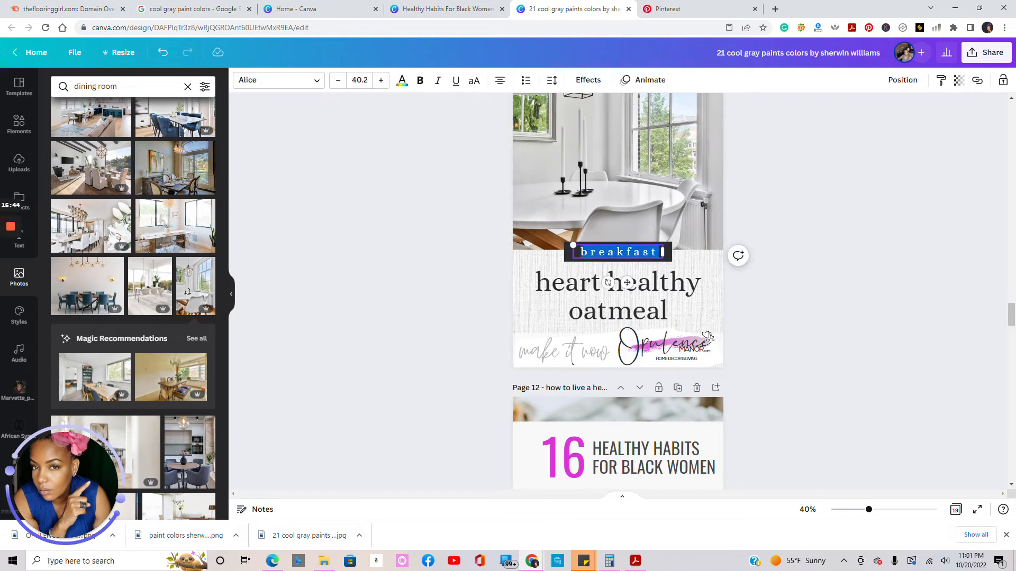
pyautogui.moveTo(581, 253); pyautogui.dragTo(660, 253)
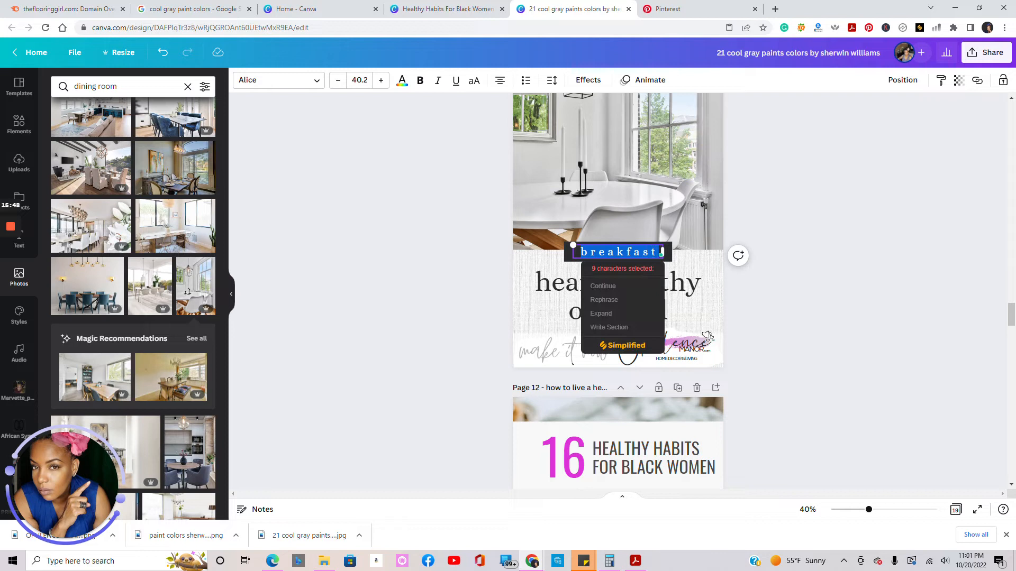
pyautogui.press('capslock')
pyautogui.write('SHERI')
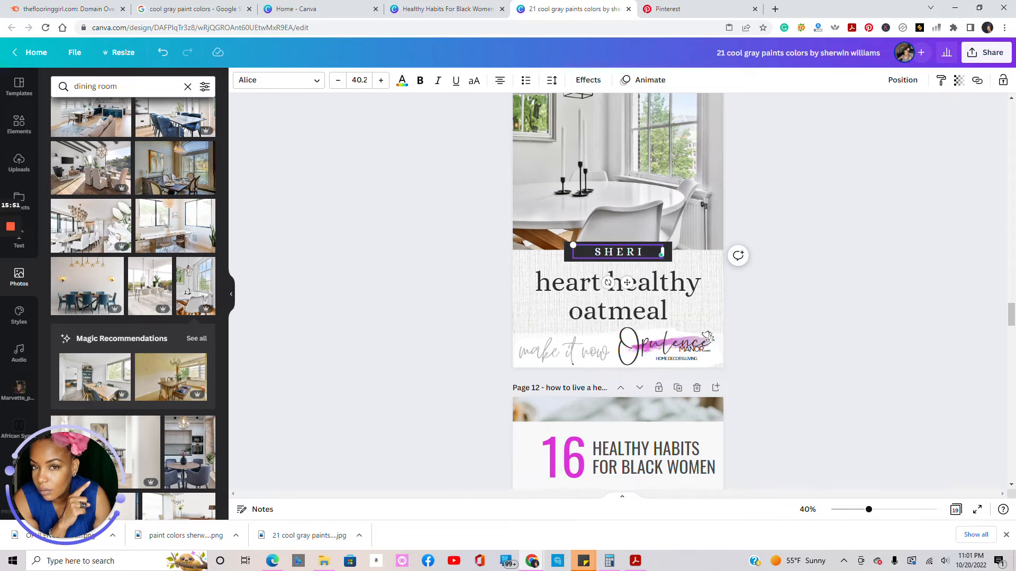
pyautogui.press('BackSpace')
pyautogui.write('WIN')
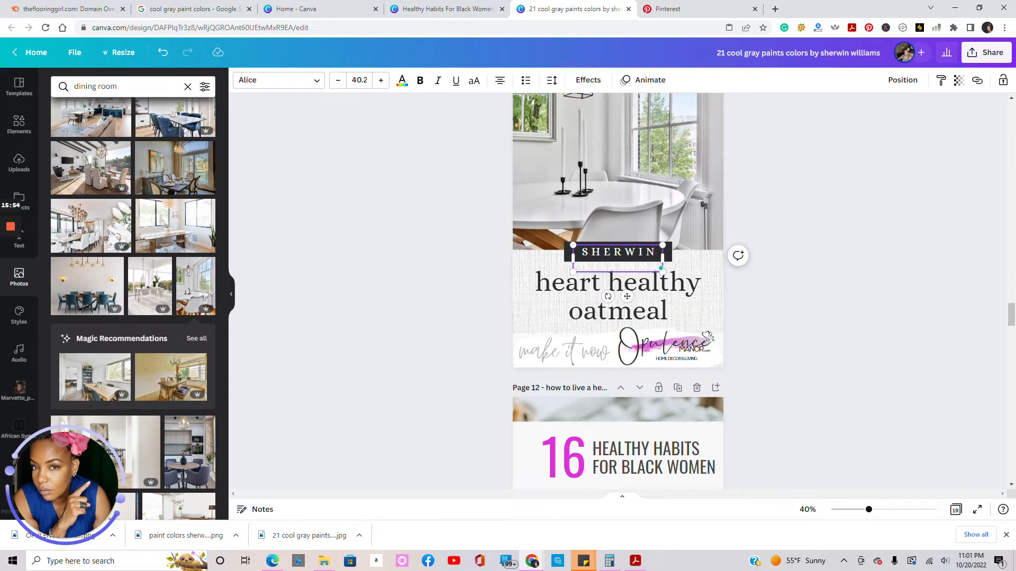
# - Widen the dark label on both sides and fit the text "SHERWIN WILLIAMS" on one line across it
pyautogui.click(669, 254)
pyautogui.moveTo(671, 253); pyautogui.dragTo(711, 253)
pyautogui.moveTo(564, 253); pyautogui.dragTo(535, 252)
pyautogui.click(556, 252)
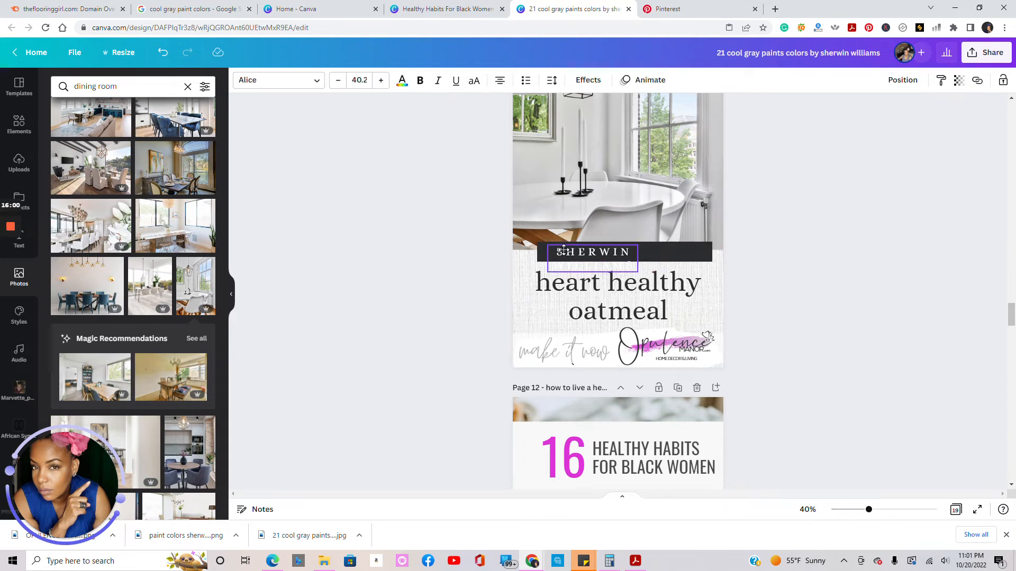
pyautogui.moveTo(630, 254); pyautogui.dragTo(711, 253)
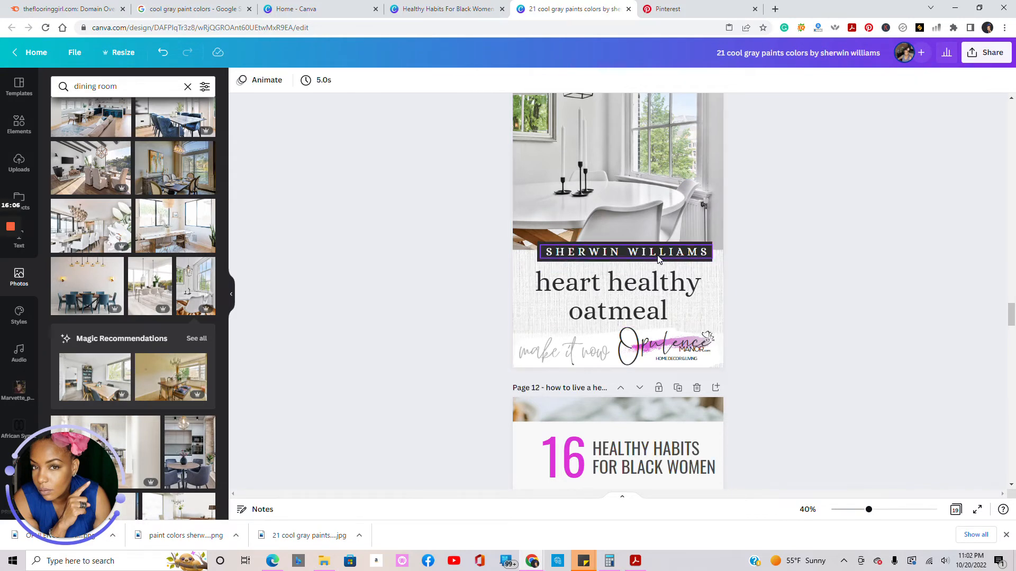
pyautogui.click(766, 274)
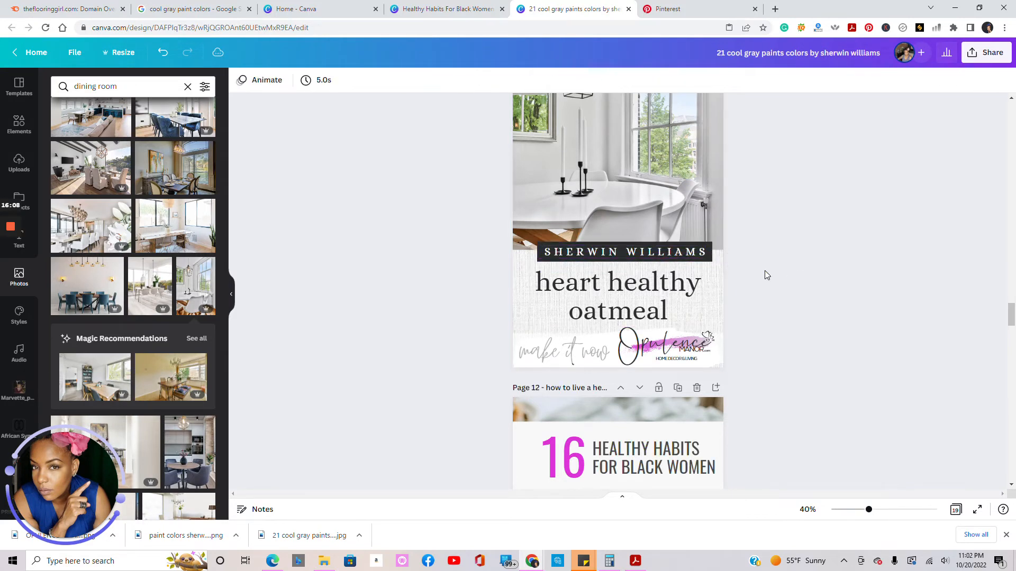
# - Move the dark label and its "SHERWIN WILLIAMS" text together so they sit horizontally centered on page 11, above the heading
pyautogui.click(573, 260)
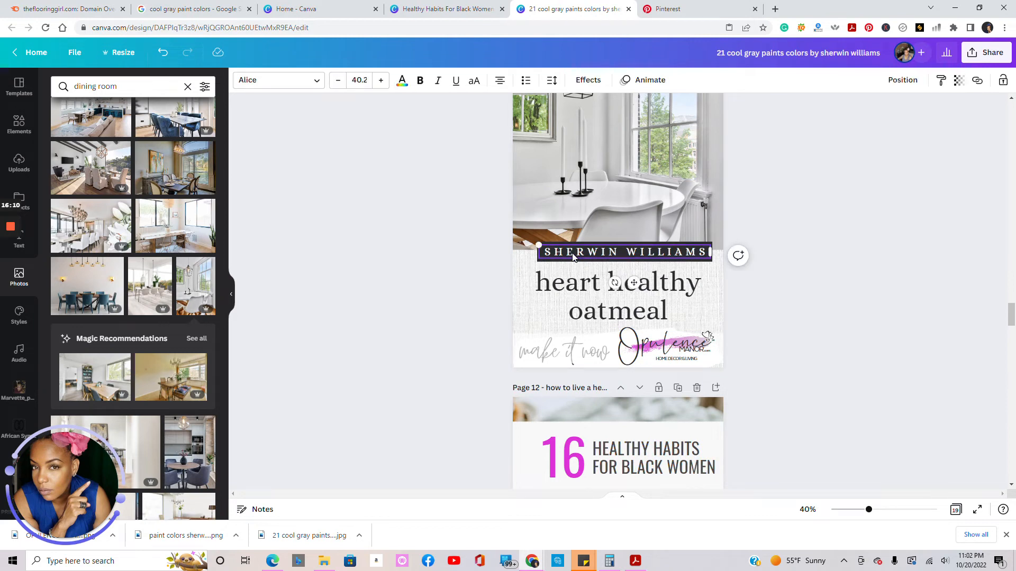
pyautogui.keyDown('shift'); pyautogui.click(576, 252); pyautogui.keyUp('shift')
pyautogui.moveTo(586, 252); pyautogui.dragTo(578, 248)
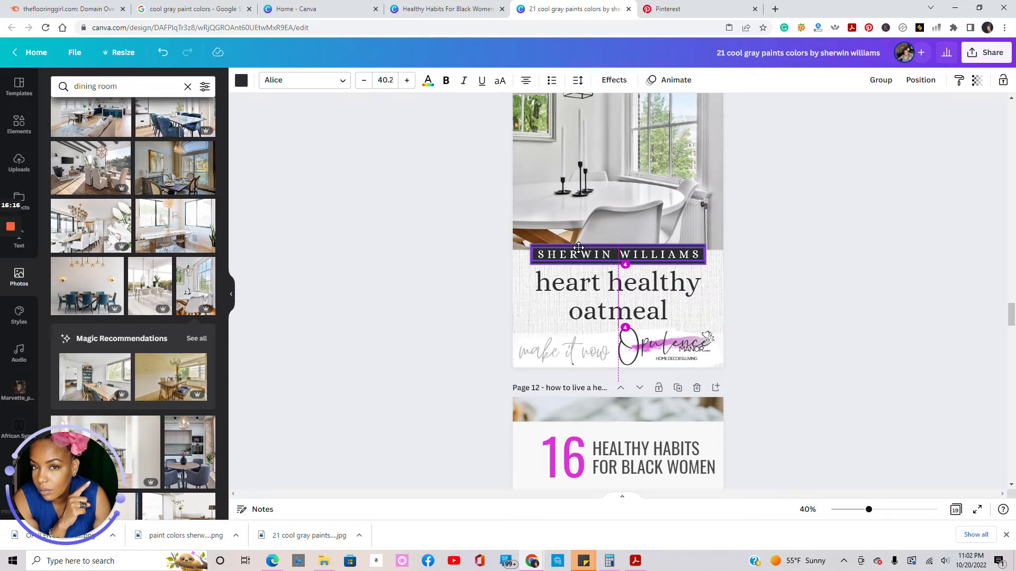
pyautogui.moveTo(578, 247); pyautogui.dragTo(578, 248)
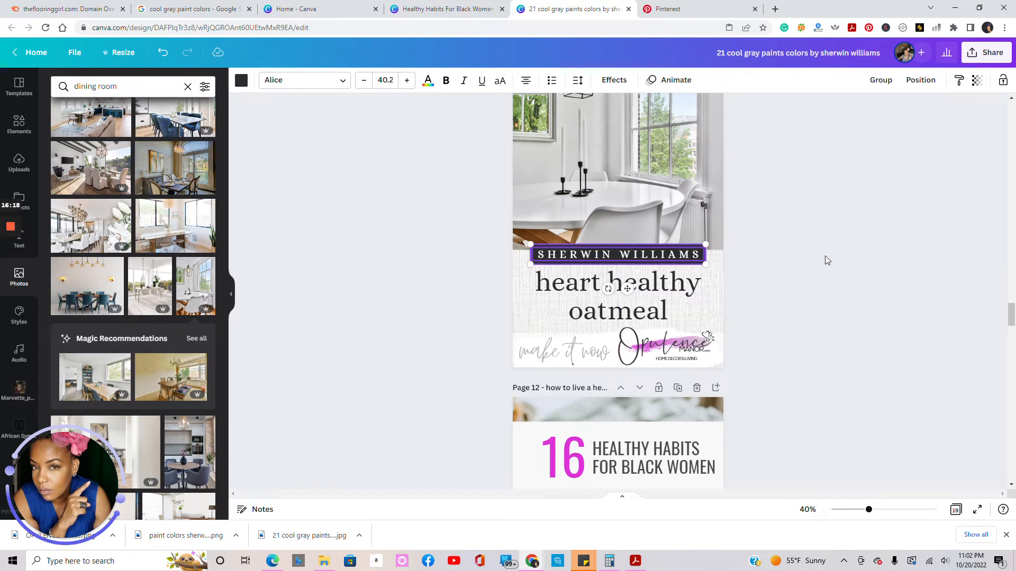
pyautogui.click(899, 271)
# - Try spelling the word neutral in place of the page 11 heading "heart healthy oatmeal", and clear the attempts
pyautogui.doubleClick(656, 288)
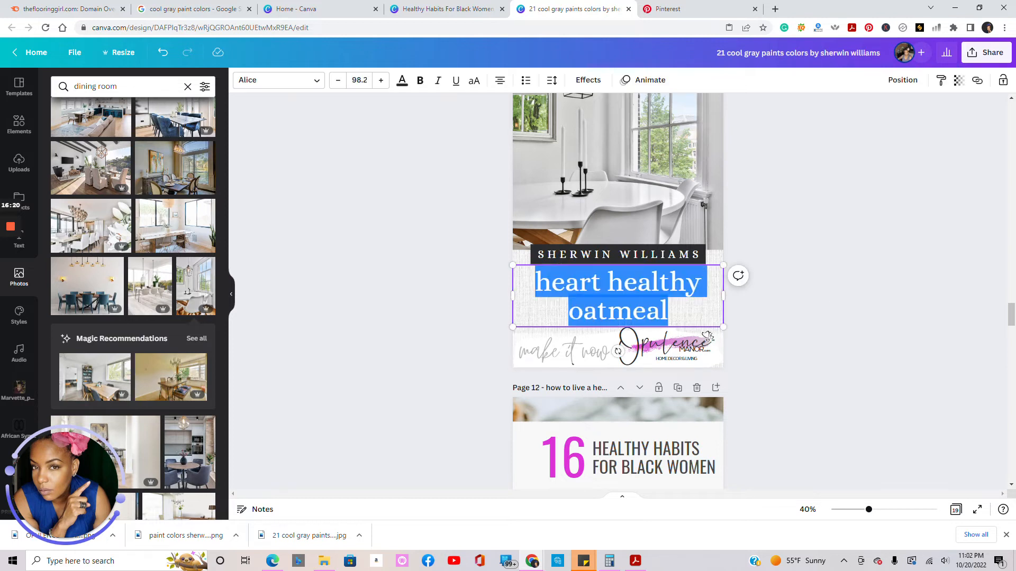
pyautogui.write('nEUTRA')
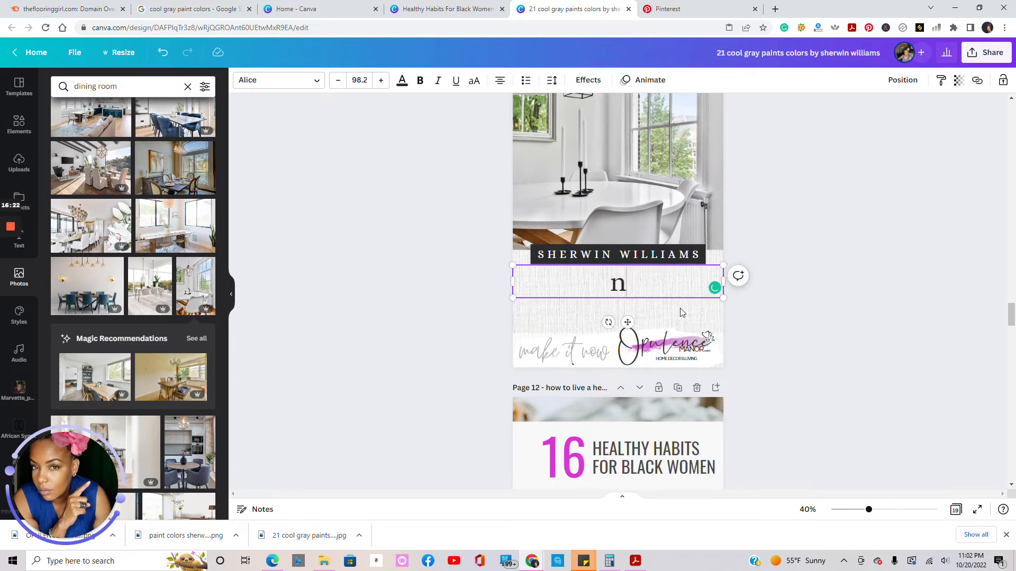
pyautogui.press('capslock')
pyautogui.press('BackSpace')
pyautogui.press('BackSpace')
pyautogui.press('BackSpace')
pyautogui.press('BackSpace')
pyautogui.press('BackSpace')
pyautogui.press('BackSpace')
pyautogui.write('Nuer')
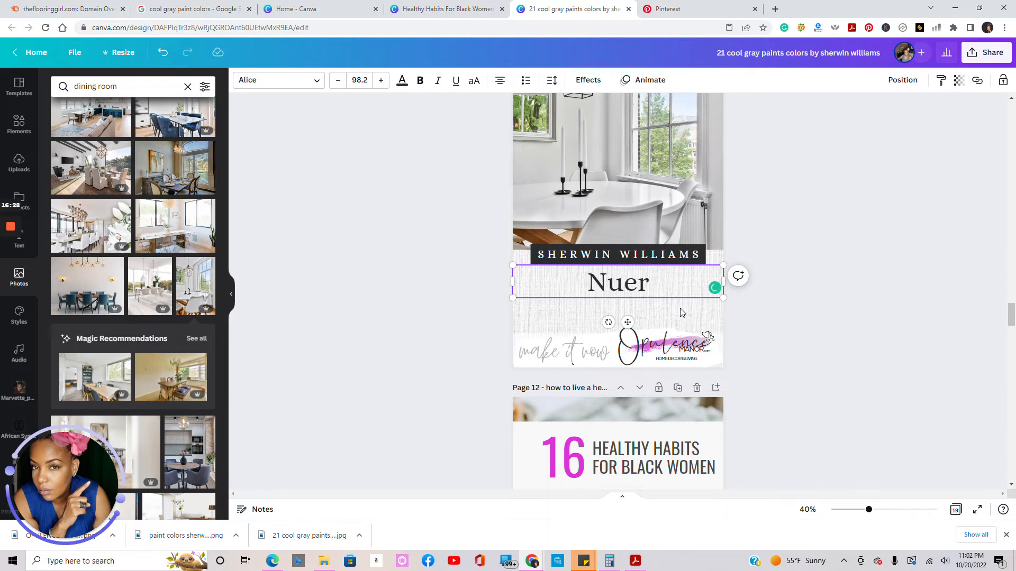
pyautogui.press('BackSpace')
pyautogui.press('BackSpace')
pyautogui.press('BackSpace')
pyautogui.press('capslock')
pyautogui.write('U')
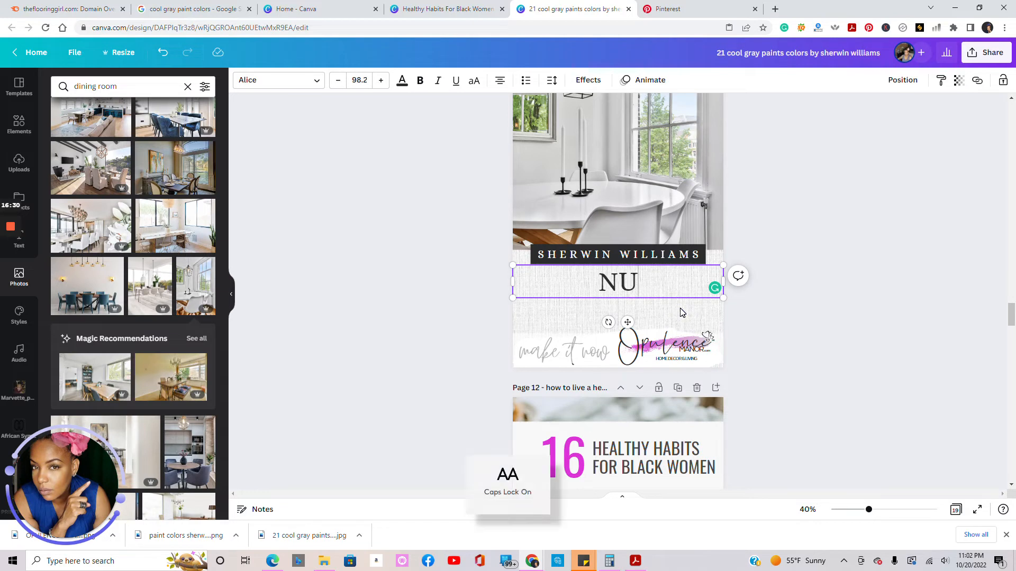
pyautogui.write('E')
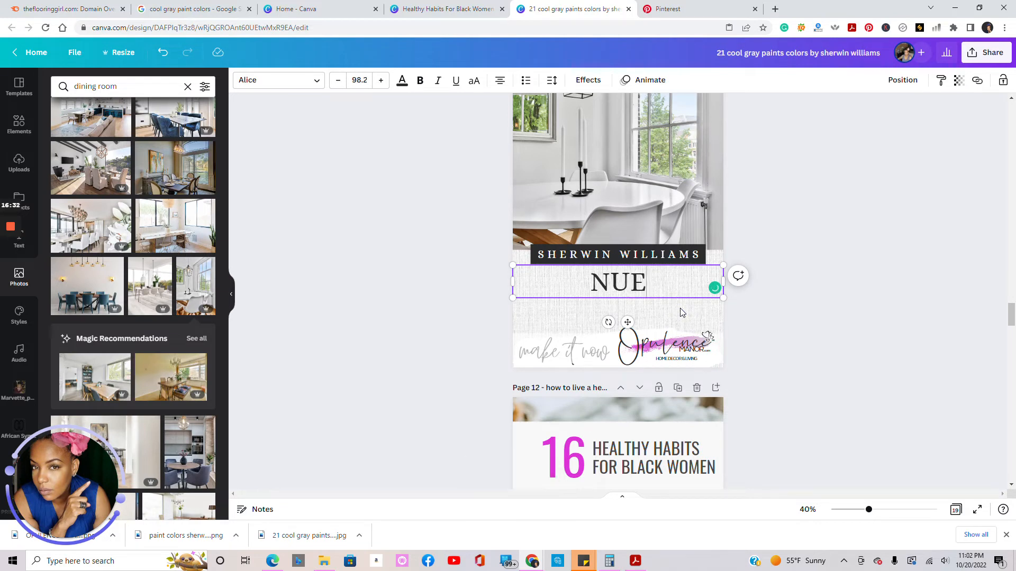
pyautogui.press('BackSpace')
pyautogui.press('BackSpace')
pyautogui.press('BackSpace')
pyautogui.write('NUTRE')
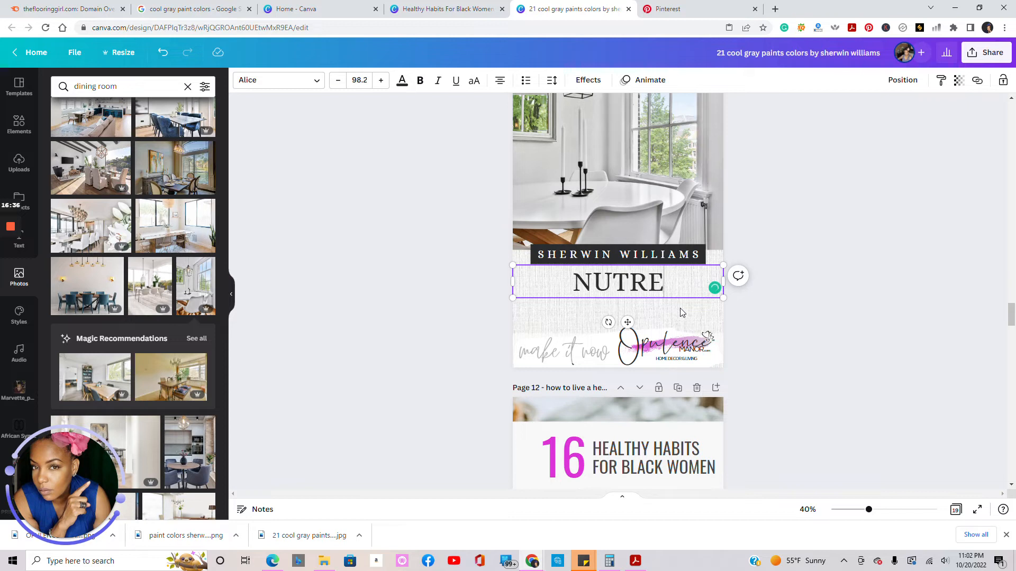
pyautogui.press('BackSpace')
pyautogui.press('BackSpace')
pyautogui.press('BackSpace')
pyautogui.press('BackSpace')
pyautogui.press('BackSpace')
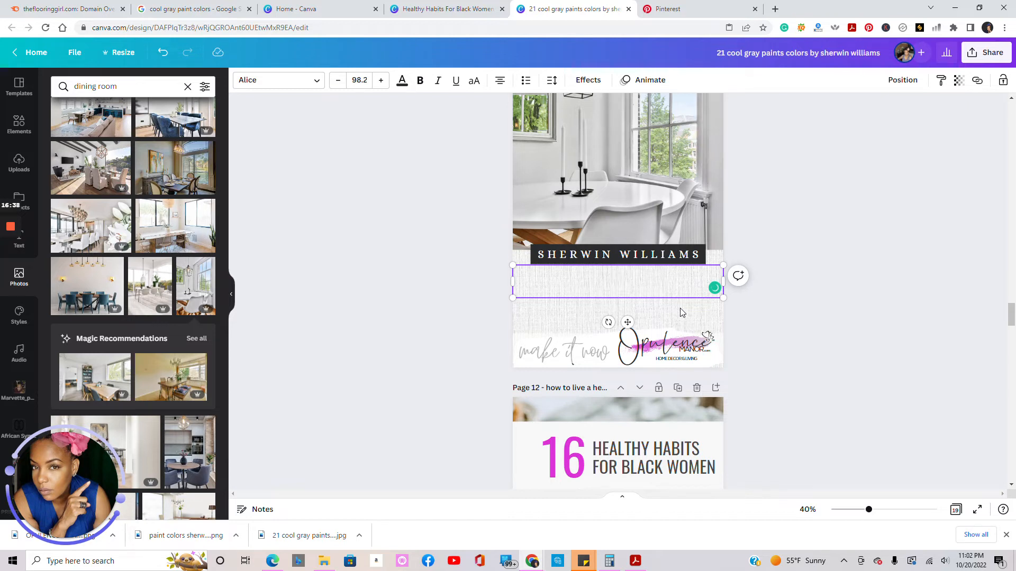
# - Check the spelling of the "NEUTRAL" heading on page 2 and look through the pages down to page 11
pyautogui.moveTo(1009, 320); pyautogui.dragTo(1010, 112)
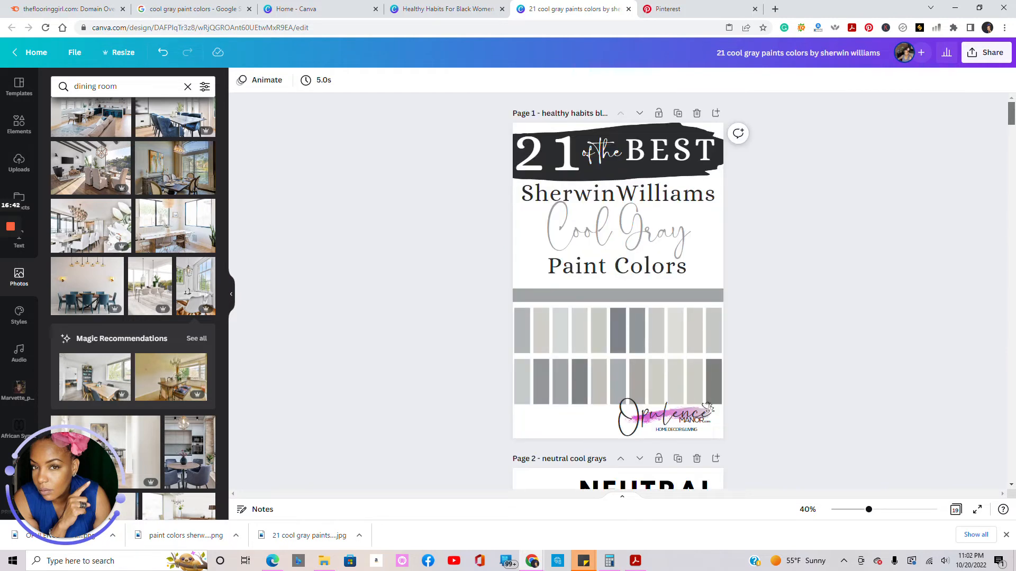
pyautogui.scroll(-4, 618, 291)
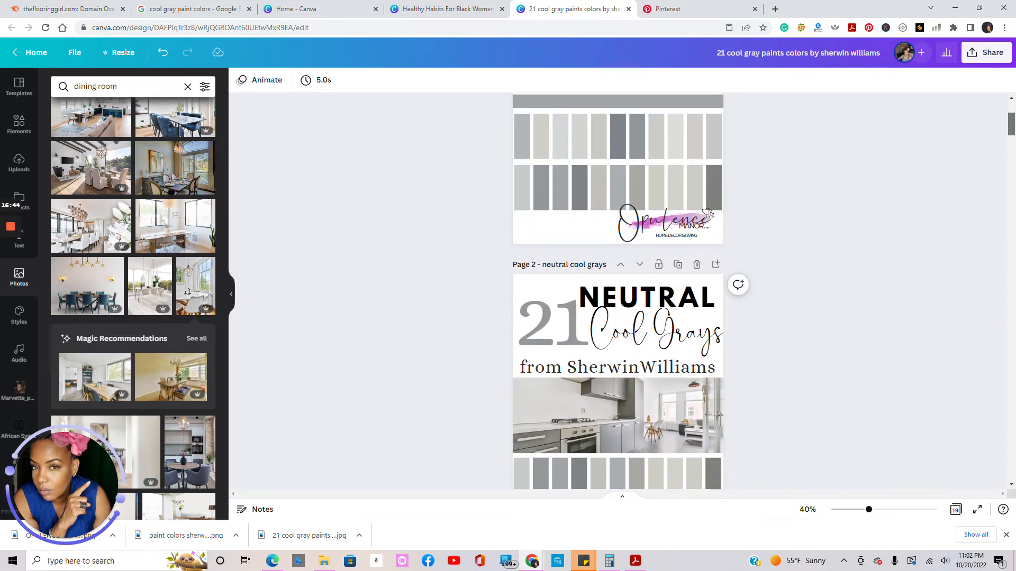
pyautogui.scroll(-20, 618, 291)
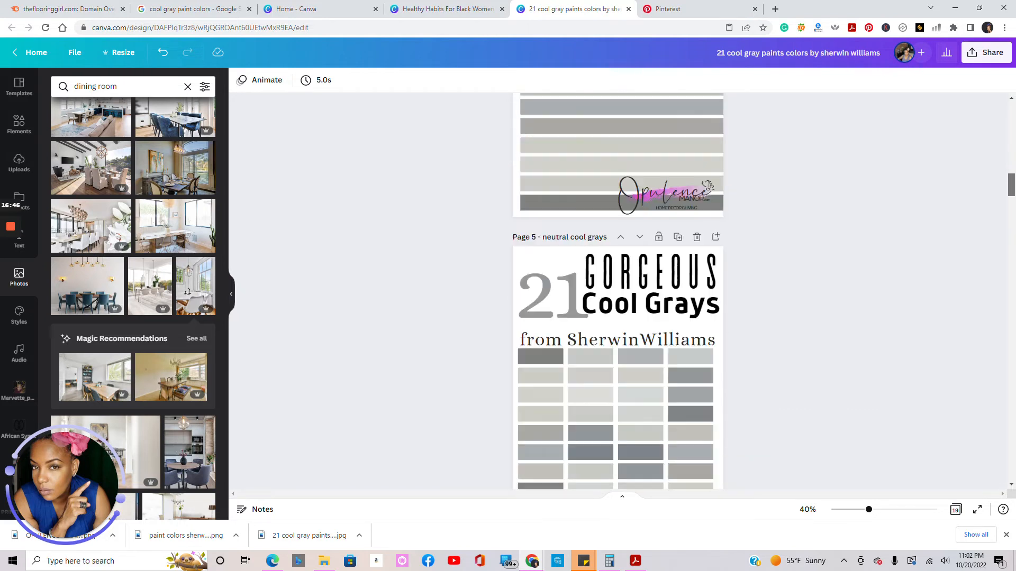
pyautogui.scroll(-20, 618, 291)
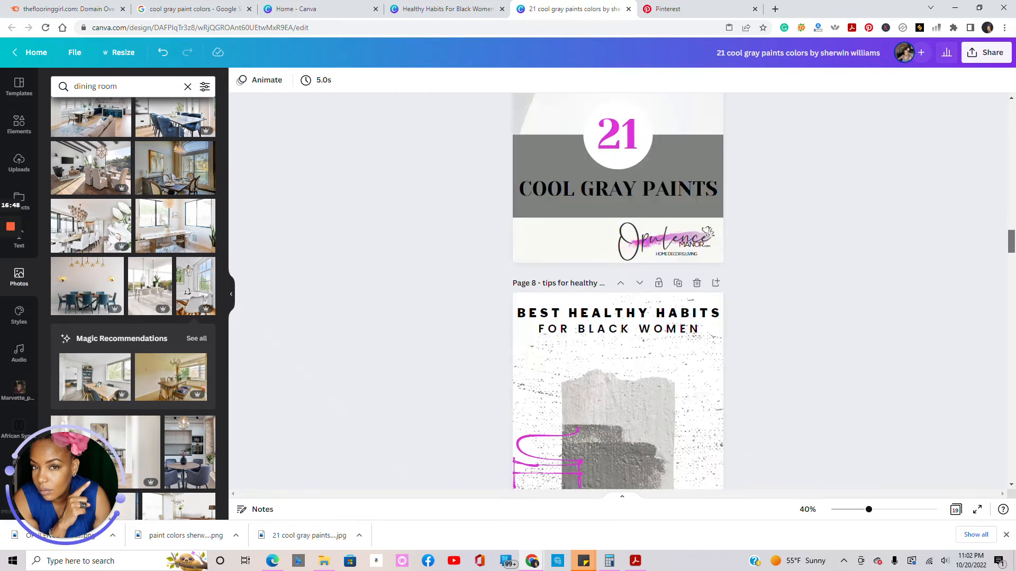
pyautogui.scroll(-5, 618, 291)
pyautogui.scroll(-12, 618, 291)
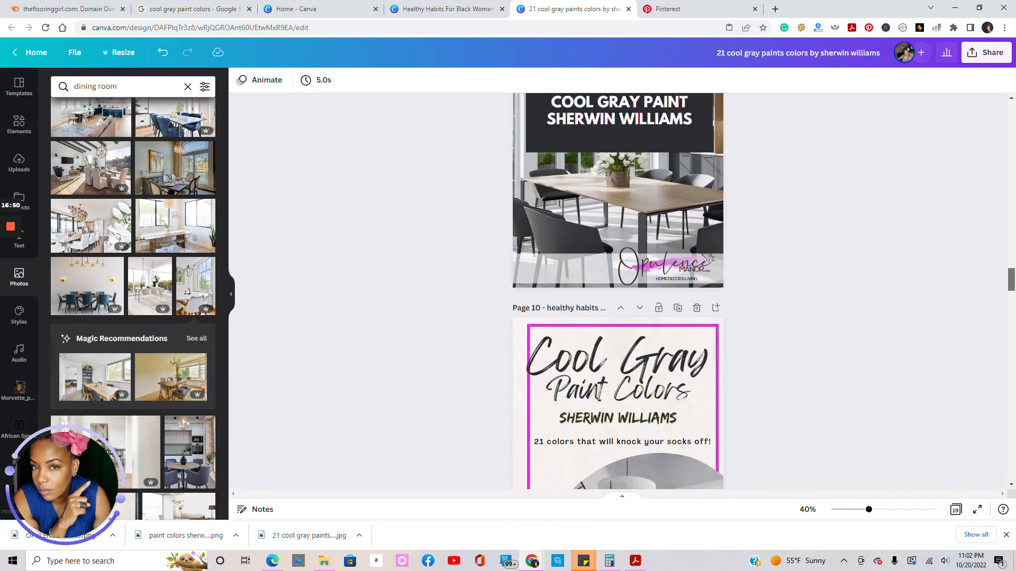
pyautogui.moveTo(1007, 309); pyautogui.dragTo(1008, 311)
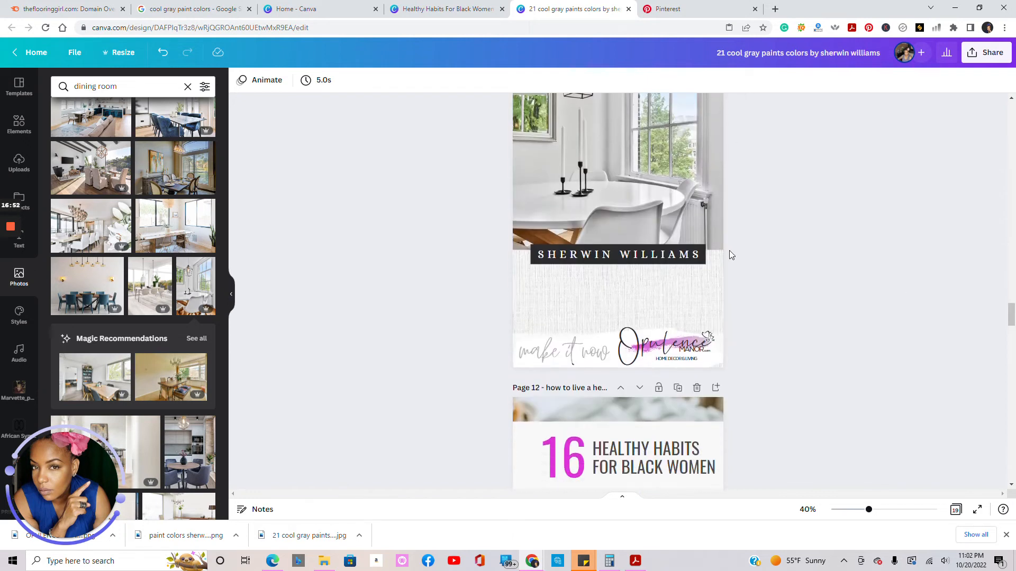
# - Undo the clearing of the page 11 heading and replace its text with "NEUTRAL"
pyautogui.click(606, 301)
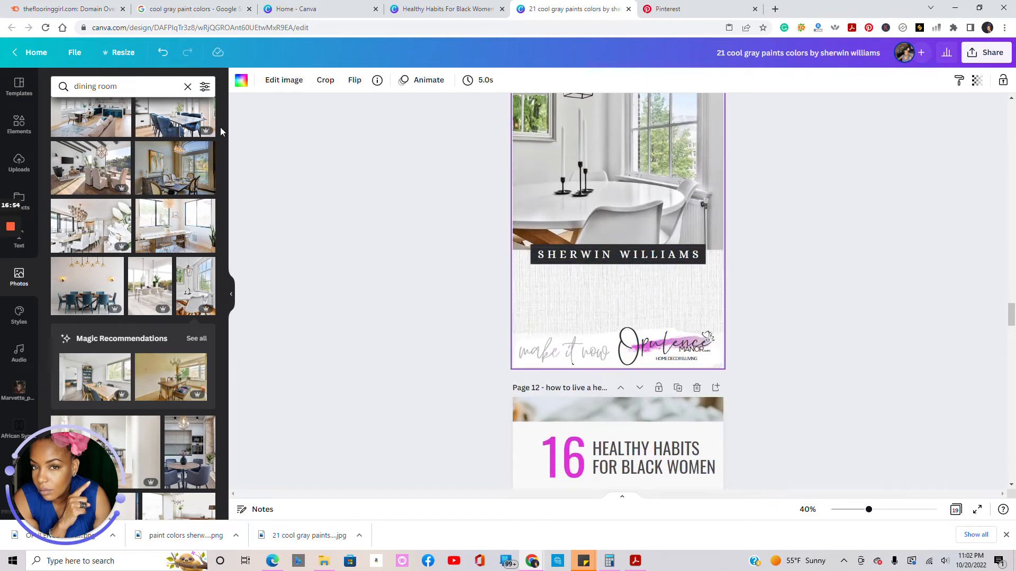
pyautogui.click(163, 52)
pyautogui.click(618, 287)
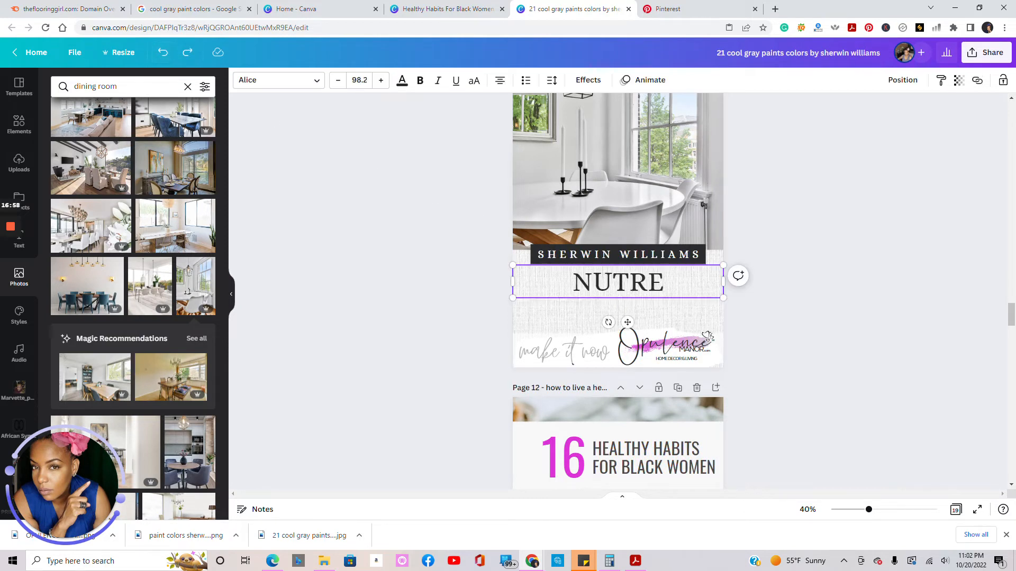
pyautogui.doubleClick(618, 287)
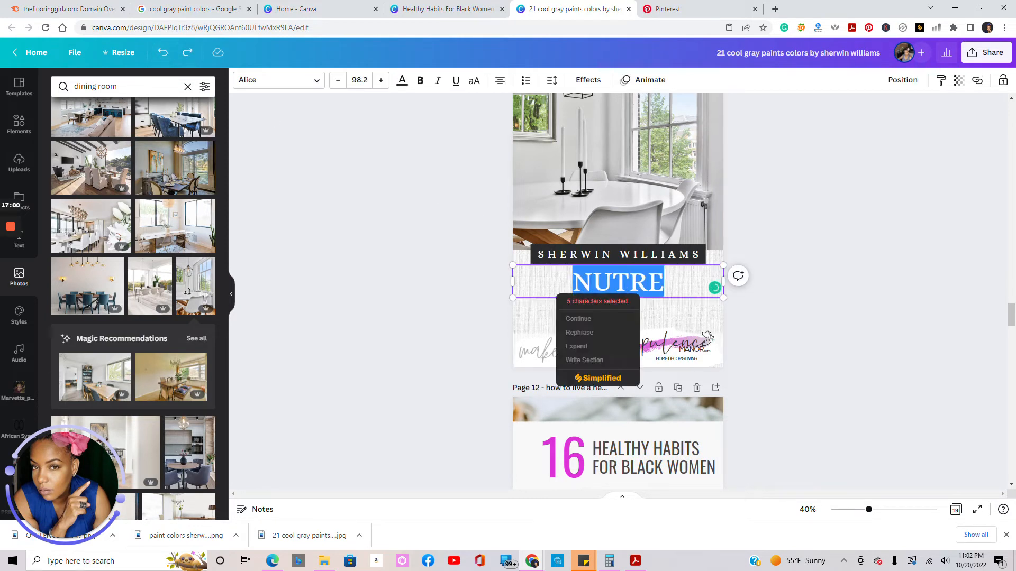
pyautogui.write('NEUTRAL')
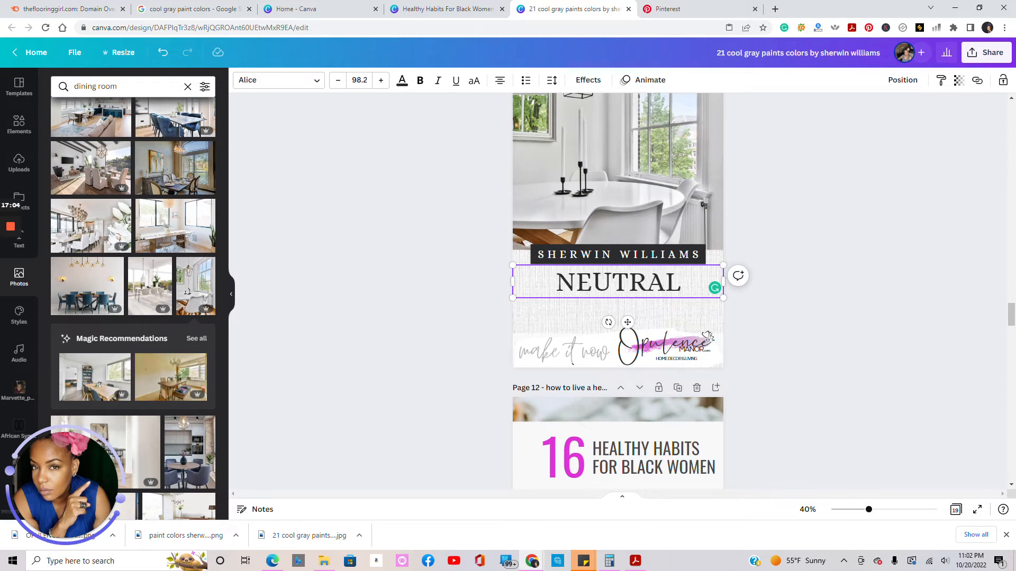
# - Add the word "GRAY" in capitals after "NEUTRAL" in the page 11 heading
pyautogui.write(' gRA')
pyautogui.press('BackSpace')
pyautogui.press('BackSpace')
pyautogui.press('BackSpace')
pyautogui.press('BackSpace')
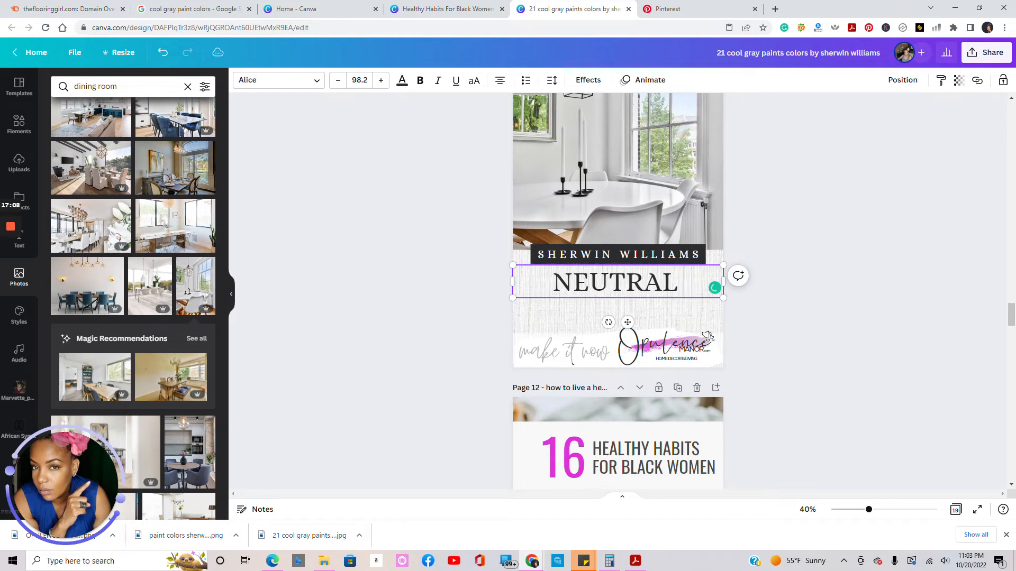
pyautogui.write('GR')
pyautogui.press('BackSpace')
pyautogui.press('BackSpace')
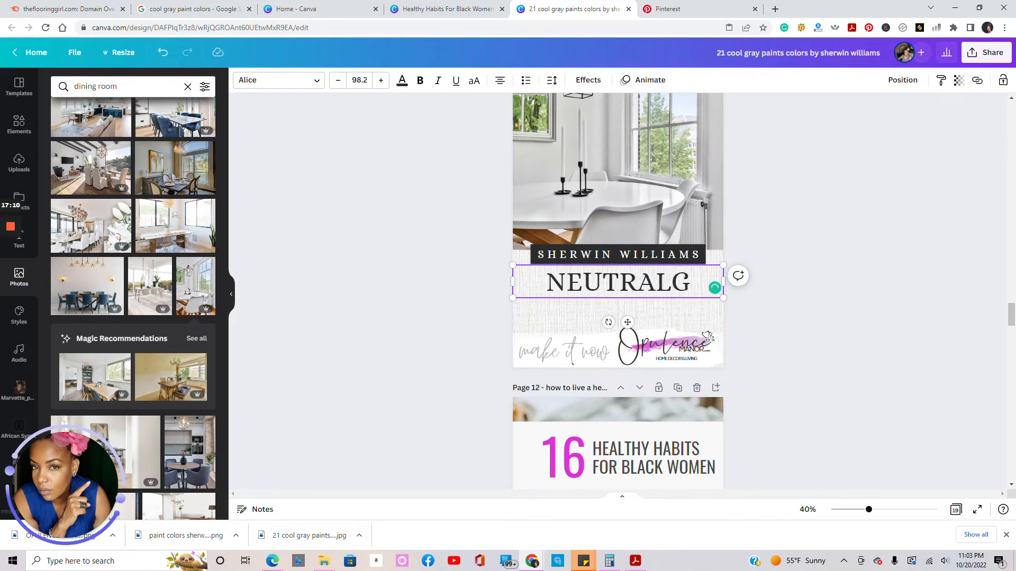
pyautogui.write('GRAY')
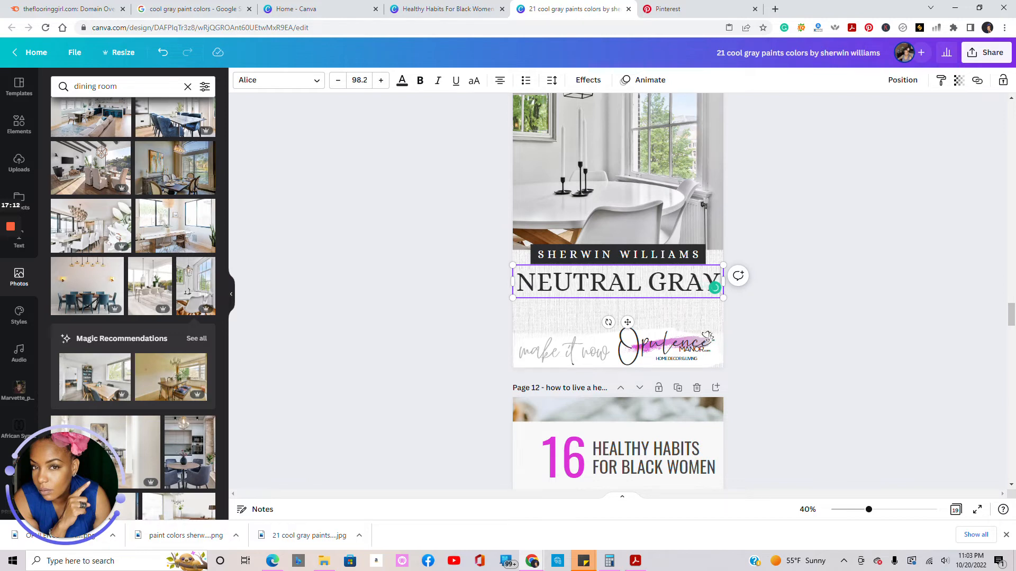
# - Add a second line reading "SHADES" below "NEUTRAL GRAY" in the page 11 heading
pyautogui.press('Return')
pyautogui.write('C')
pyautogui.press('BackSpace')
pyautogui.write('SHADES')
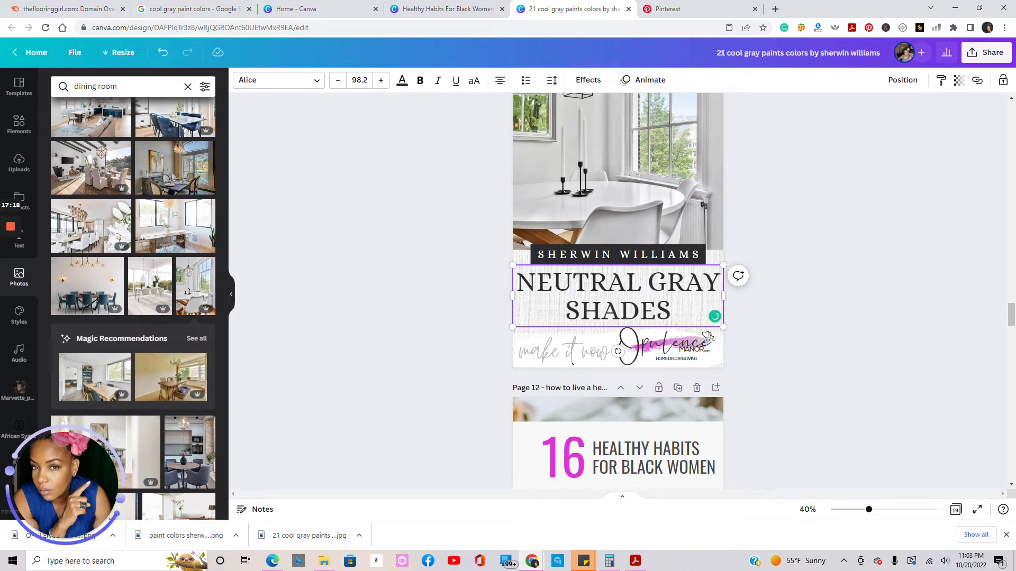
pyautogui.click(789, 269)
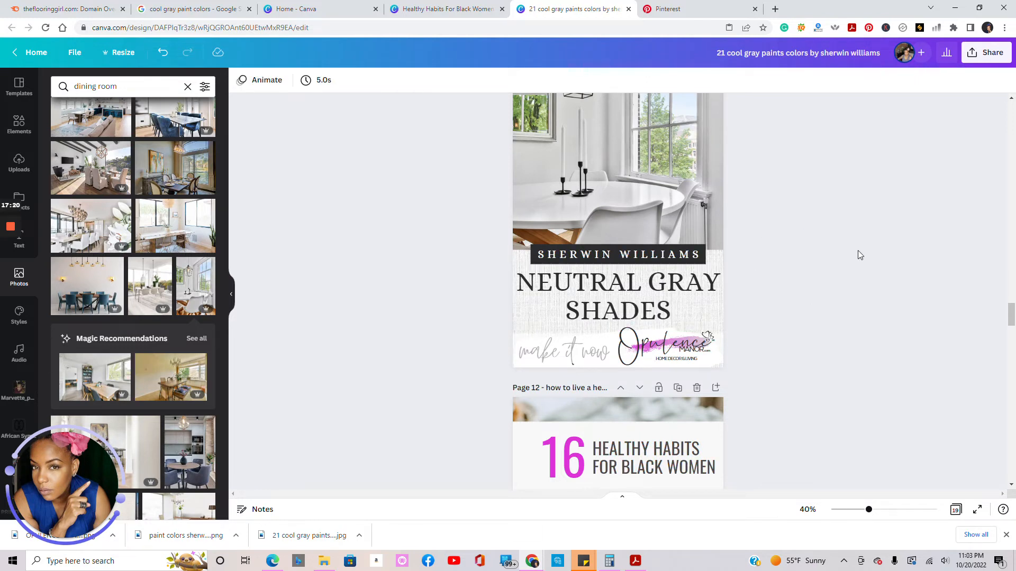
# - Slide the white brush strip off the page 11 script tagline and change its wording from "make it now" to "make it pop!"
pyautogui.click(565, 358)
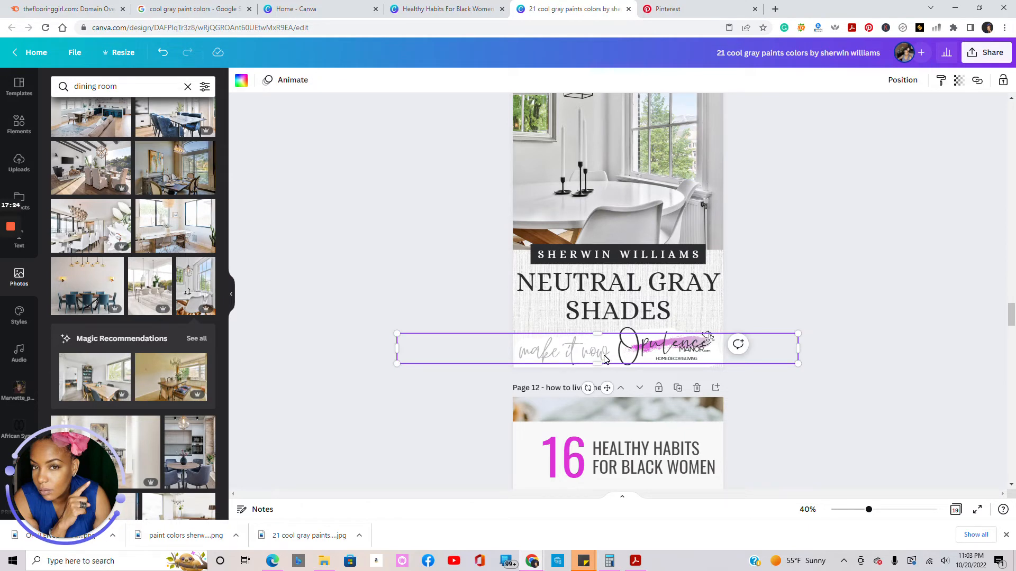
pyautogui.moveTo(573, 352); pyautogui.dragTo(735, 350)
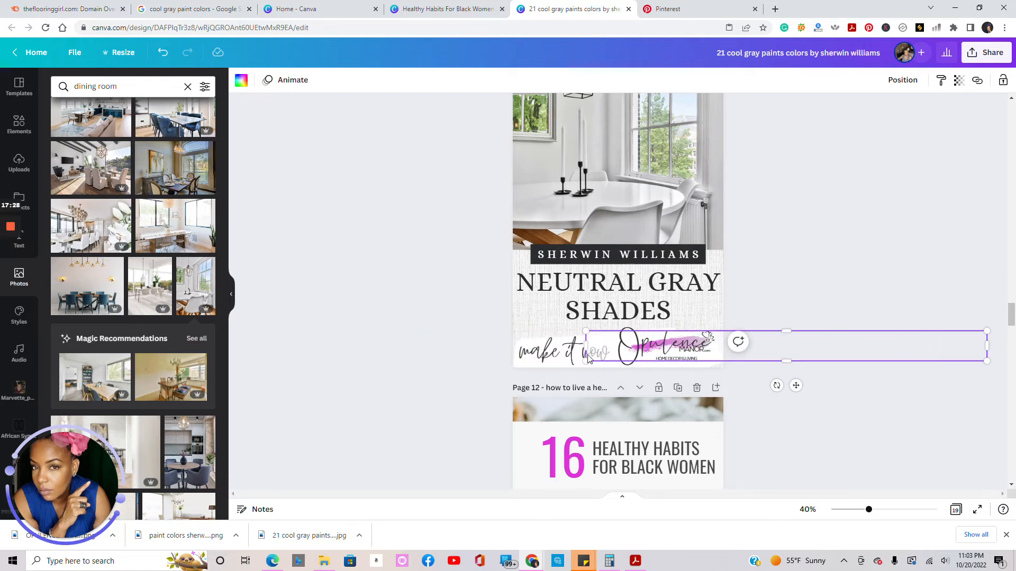
pyautogui.doubleClick(596, 358)
pyautogui.moveTo(582, 352); pyautogui.dragTo(610, 352)
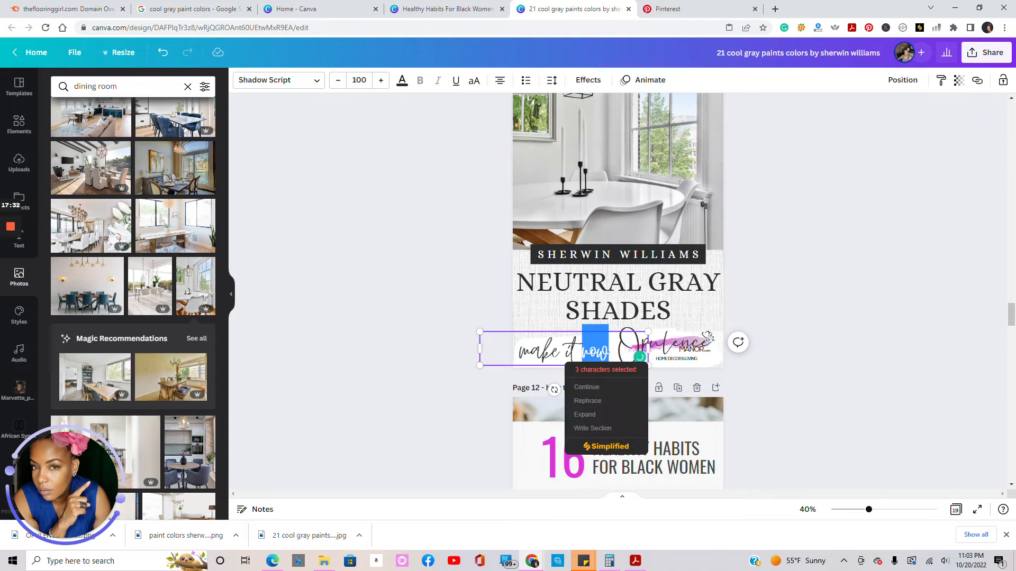
pyautogui.write('WOW')
pyautogui.press('capslock')
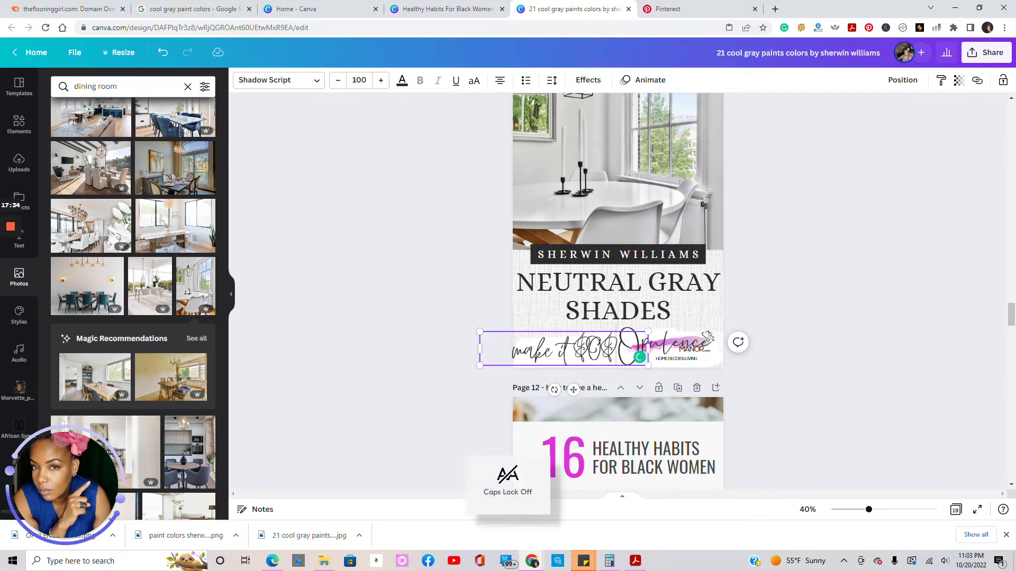
pyautogui.press('BackSpace')
pyautogui.press('BackSpace')
pyautogui.press('BackSpace')
pyautogui.write('pop')
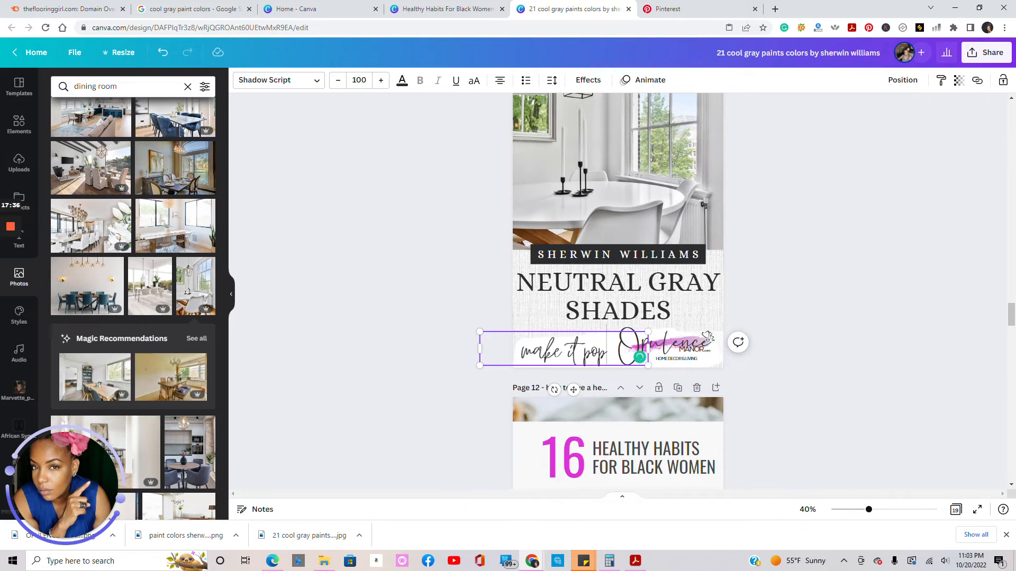
pyautogui.write('!')
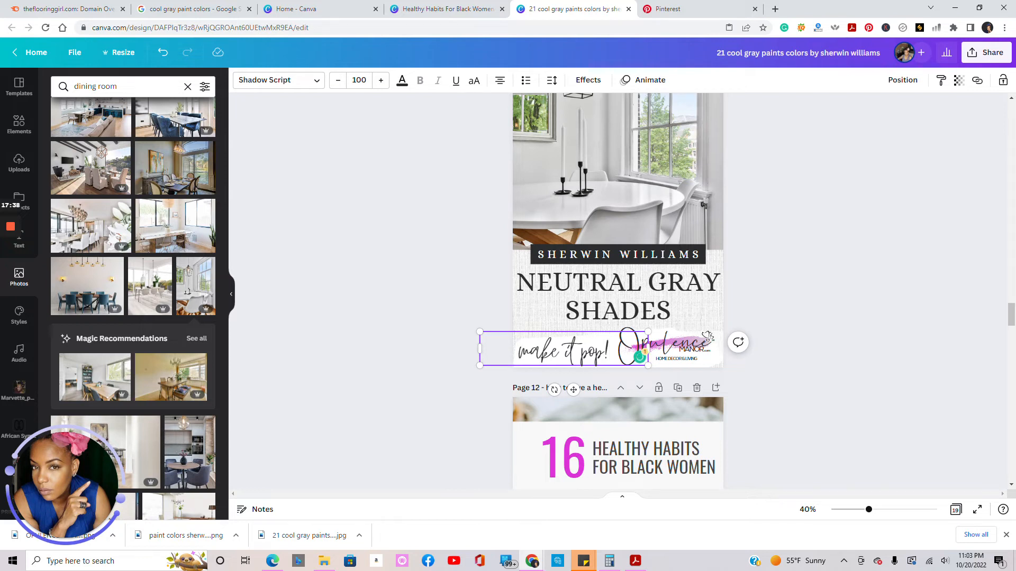
# - Move the white brush strip back over the tagline on page 11 and stretch its upper edge slightly upward
pyautogui.click(862, 353)
pyautogui.moveTo(599, 355); pyautogui.dragTo(489, 363)
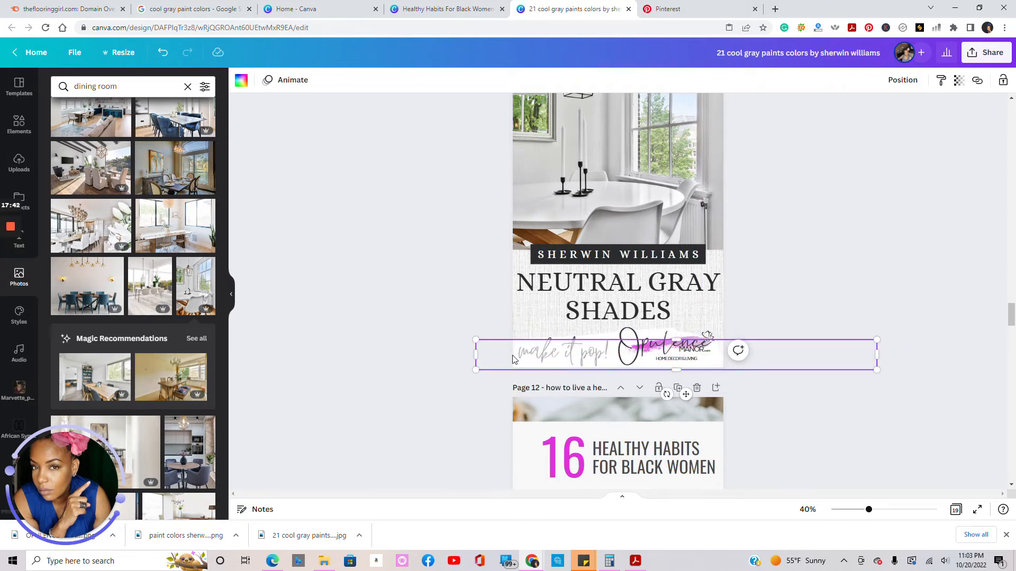
pyautogui.moveTo(676, 342); pyautogui.dragTo(675, 331)
pyautogui.click(801, 307)
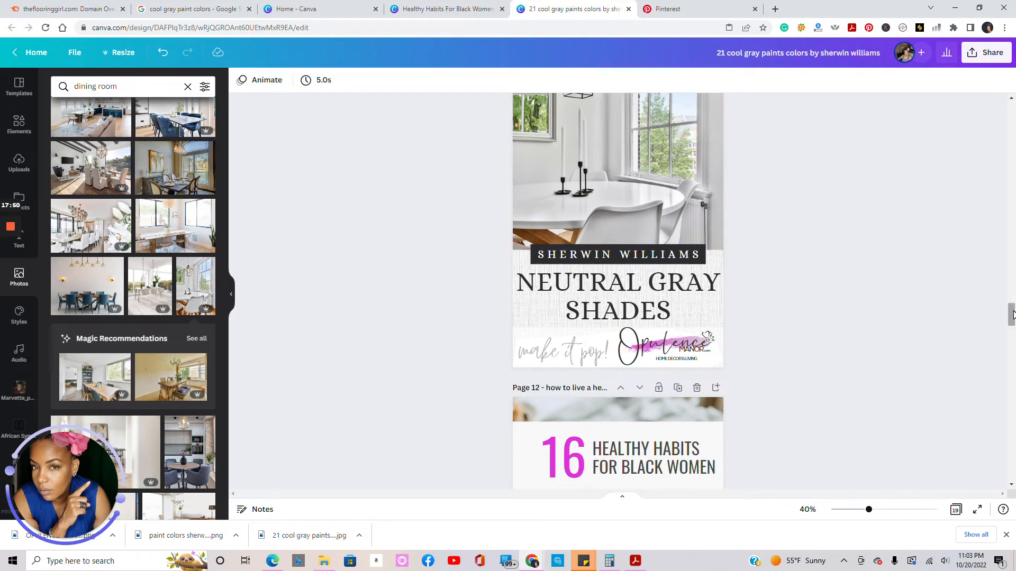
# - Change the large pink number in the page 12 heading to "21"
pyautogui.moveTo(1012, 314); pyautogui.dragTo(926, 329)
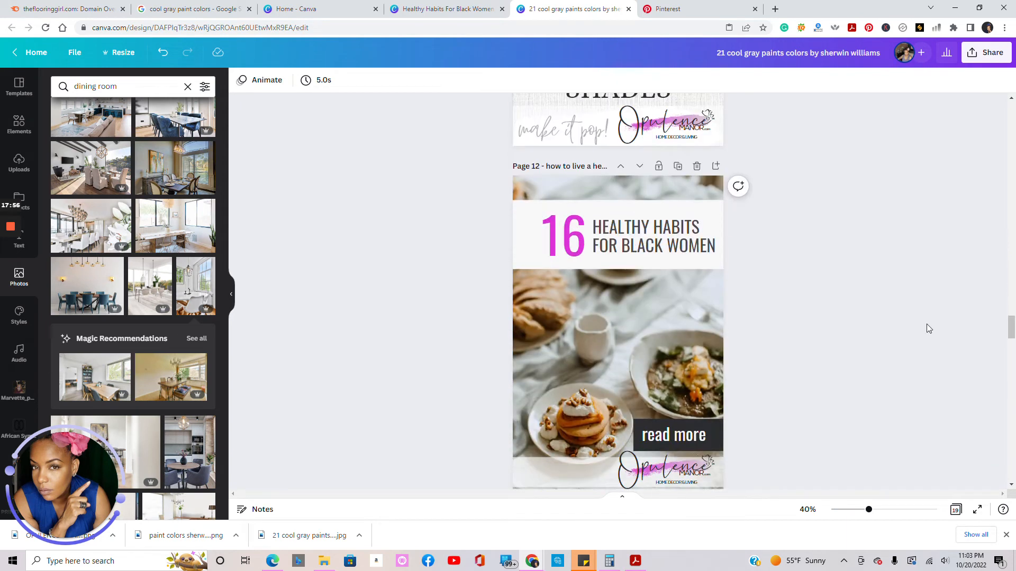
pyautogui.click(565, 244)
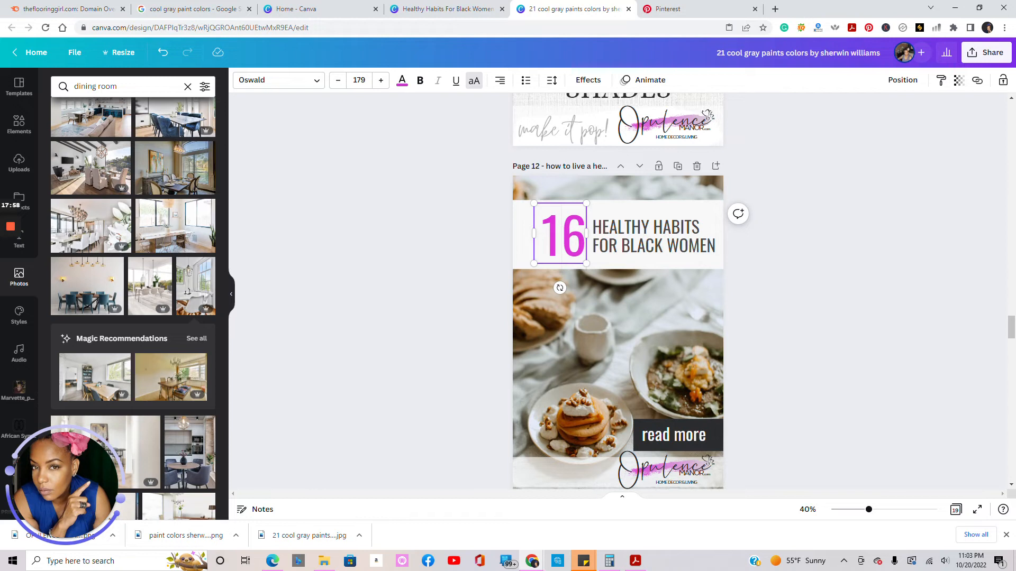
pyautogui.moveTo(585, 238); pyautogui.dragTo(548, 236)
pyautogui.write('21')
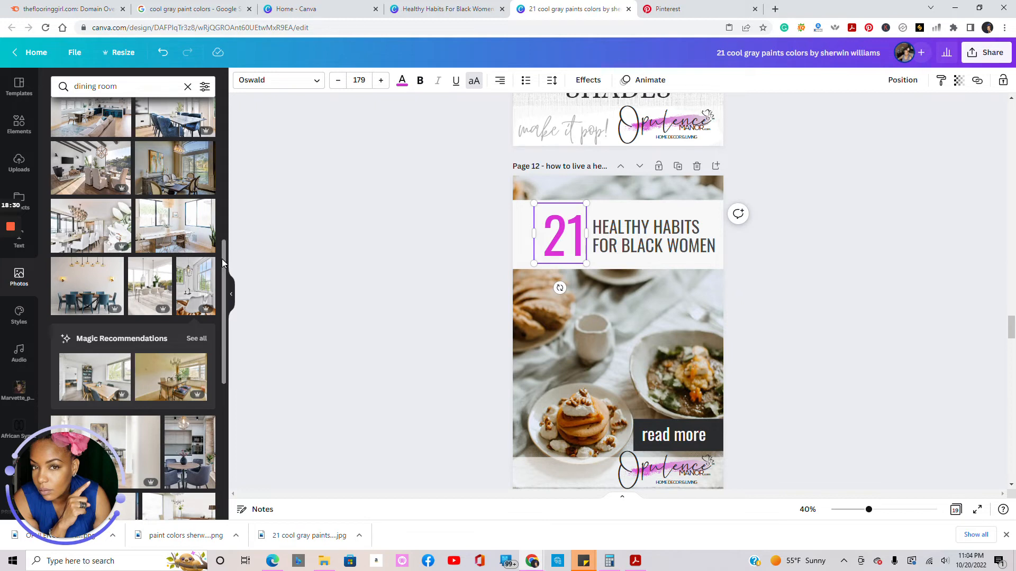
# - Replace the page 12 food photo with the dining room photo showing a set table, a vase and dark curtains
pyautogui.moveTo(223, 263); pyautogui.dragTo(241, 329)
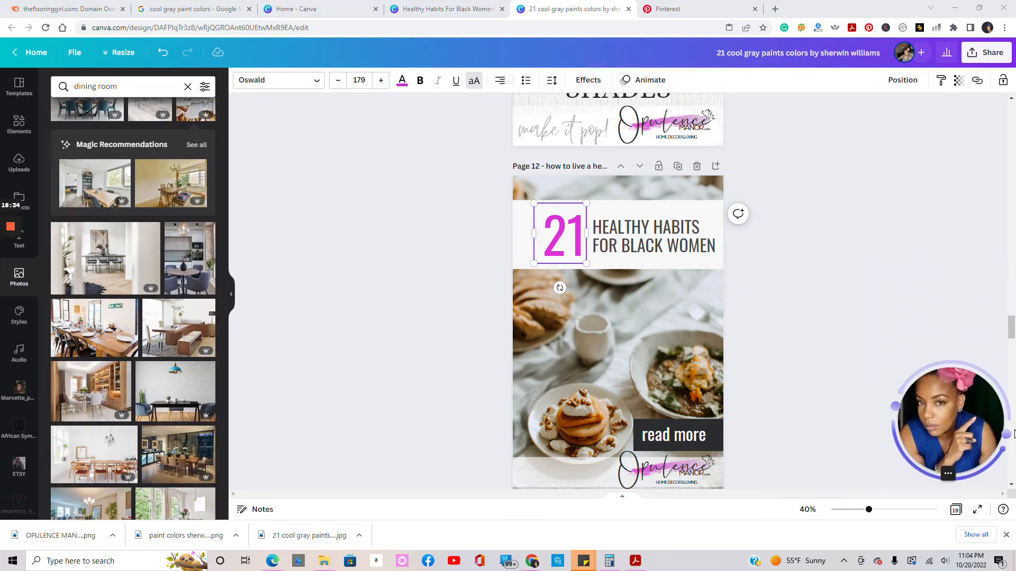
pyautogui.moveTo(223, 329); pyautogui.dragTo(233, 376)
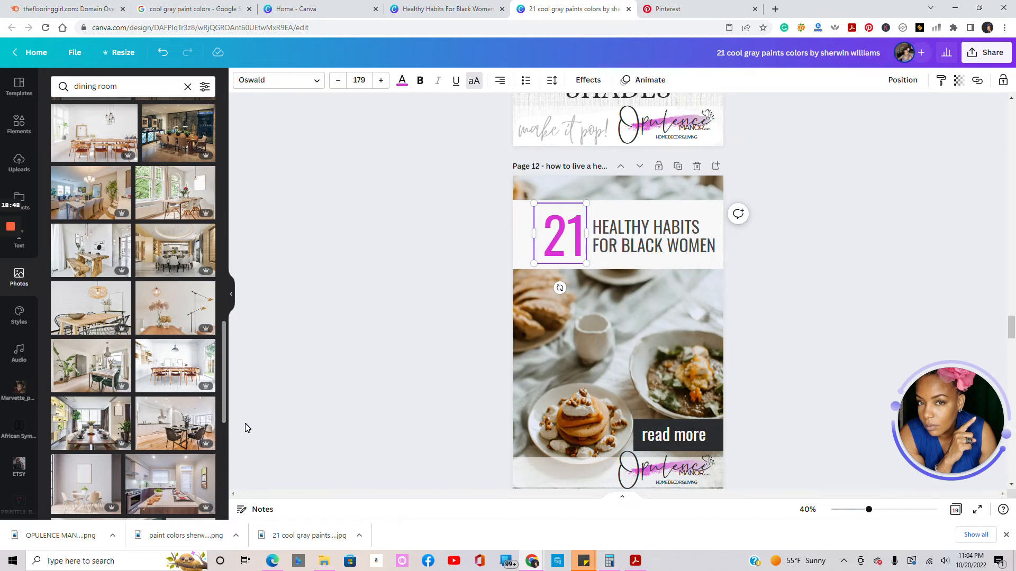
pyautogui.scroll(-2, 245, 428)
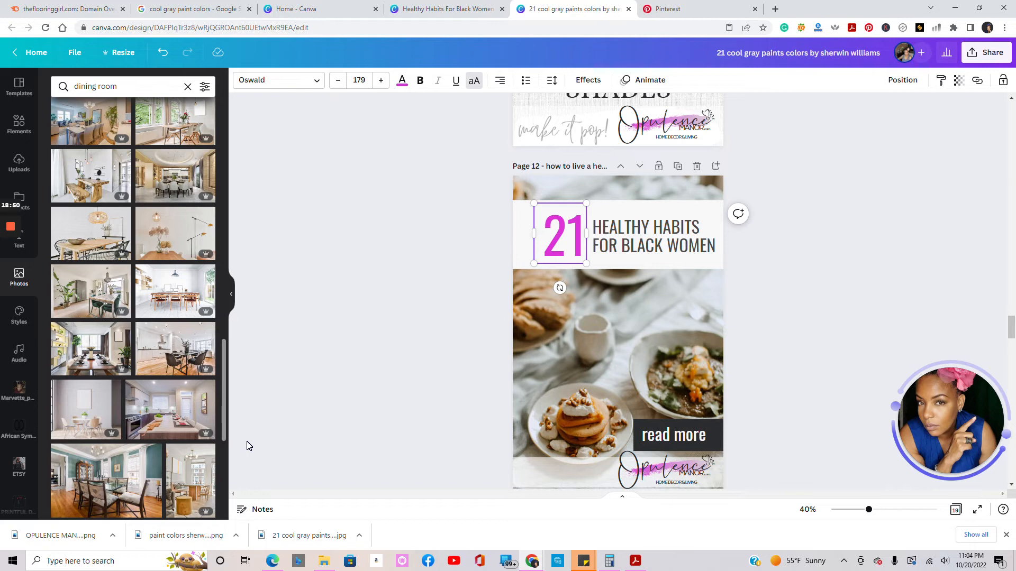
pyautogui.scroll(-2, 246, 446)
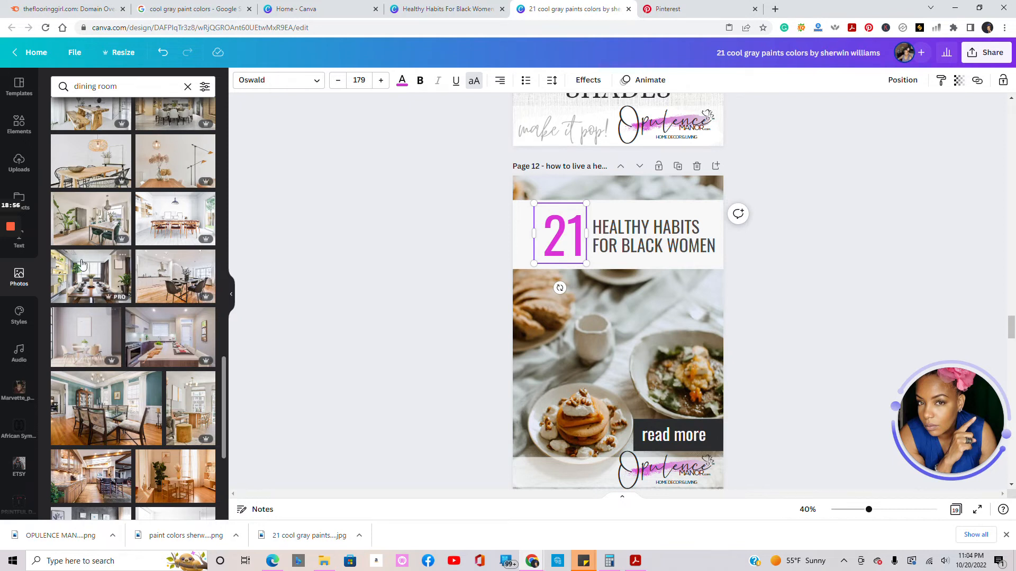
pyautogui.moveTo(96, 278); pyautogui.dragTo(602, 324)
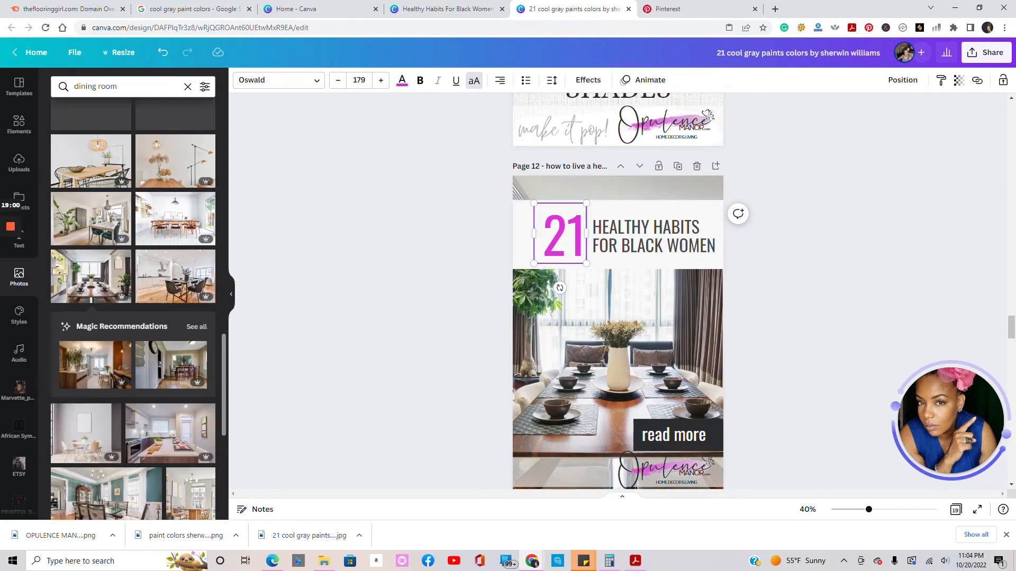
# - Check the Pinterest search results for wording ideas, and replace "HEALTHY HABITS" in the page 12 heading with "OF MY FAVORITE"
pyautogui.click(632, 227)
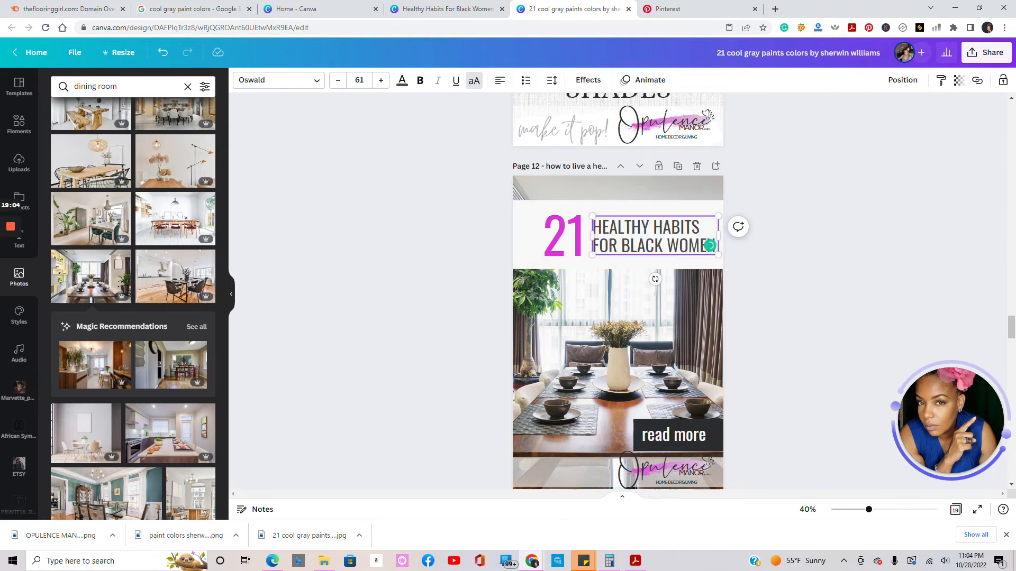
pyautogui.click(669, 8)
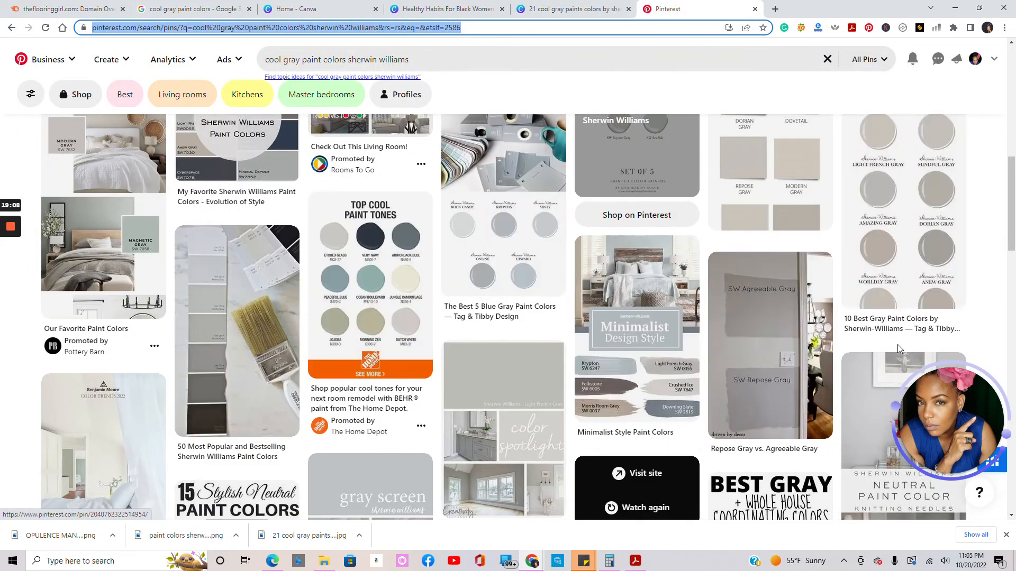
pyautogui.scroll(5, 503, 318)
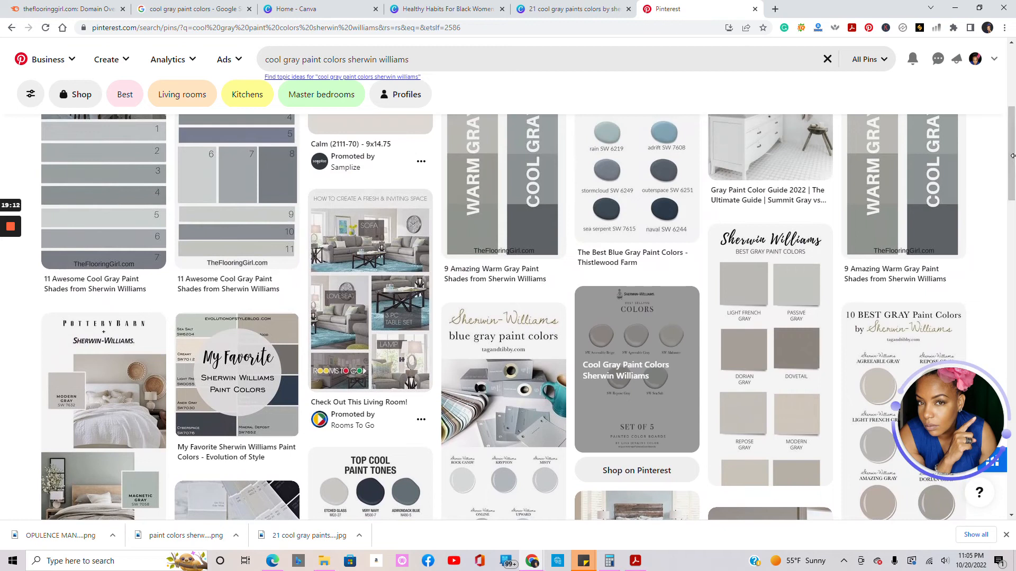
pyautogui.click(581, 9)
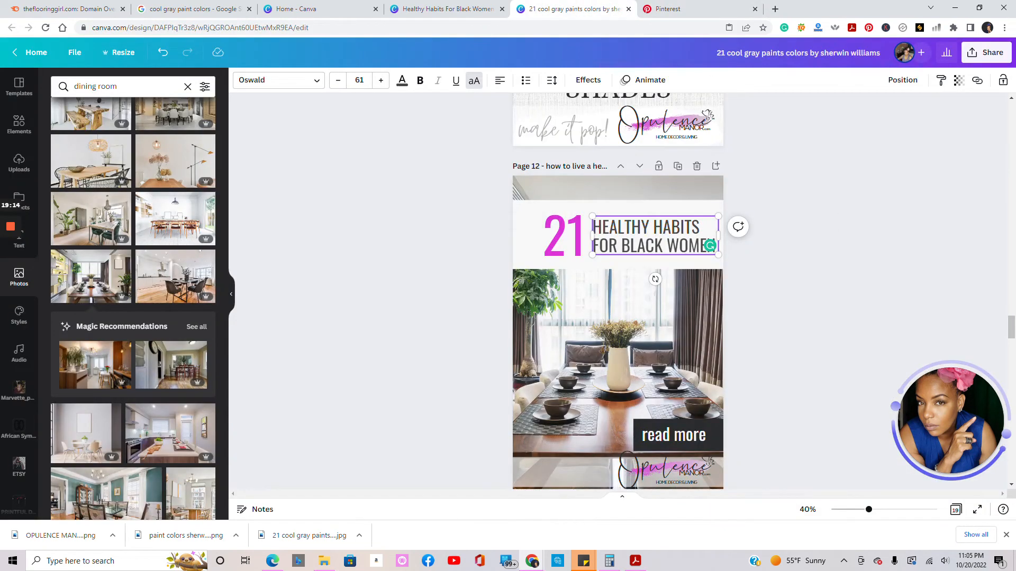
pyautogui.moveTo(700, 227); pyautogui.dragTo(589, 226)
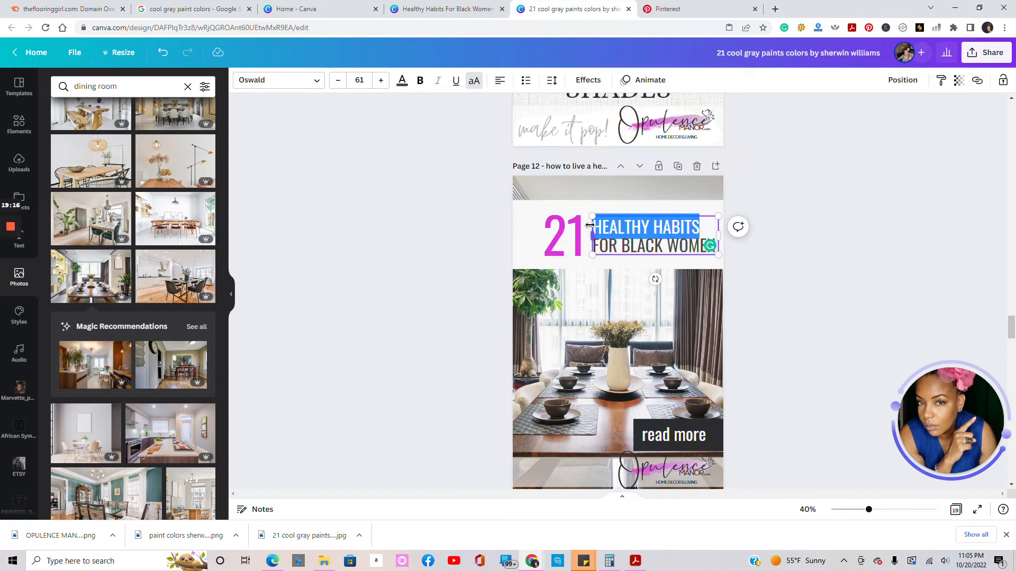
pyautogui.write('OF M')
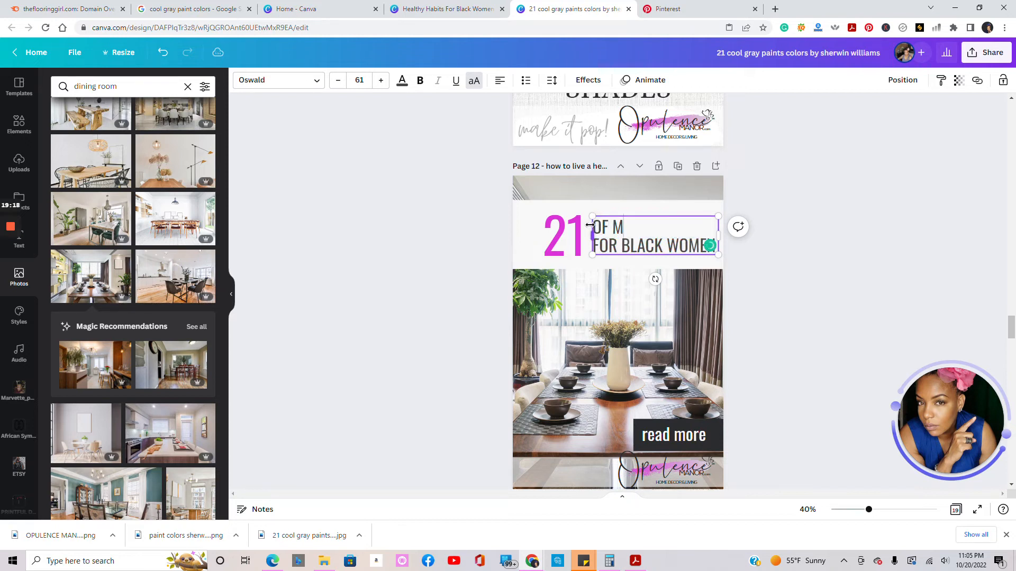
pyautogui.write('Y FAVORITE')
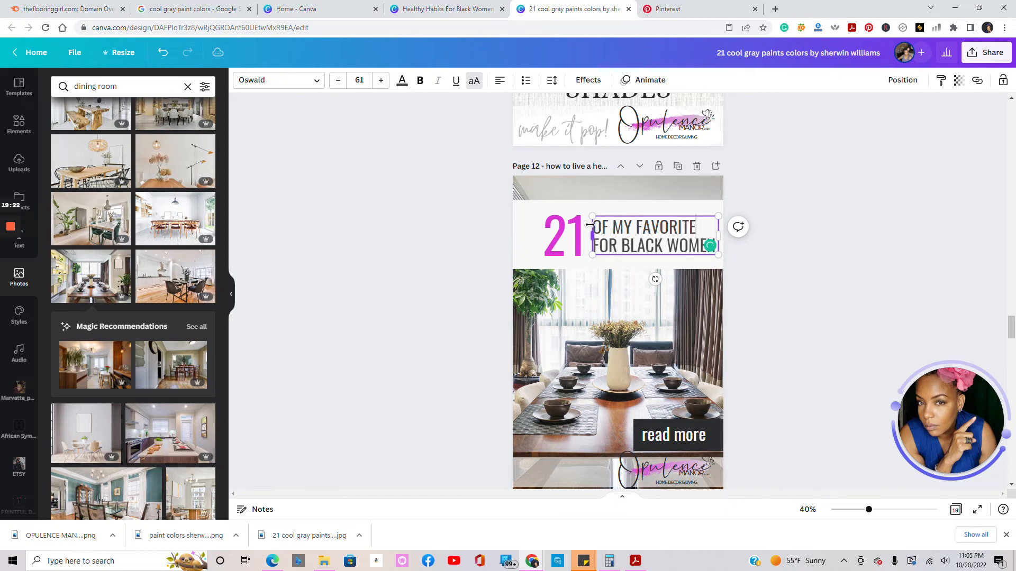
# - Start replacing "FOR BLACK WOMEN" in the page 12 heading by entering "SHERWIN WILLIAMS" as the second line
pyautogui.moveTo(599, 245); pyautogui.dragTo(638, 245)
pyautogui.press('BackSpace')
pyautogui.press('BackSpace')
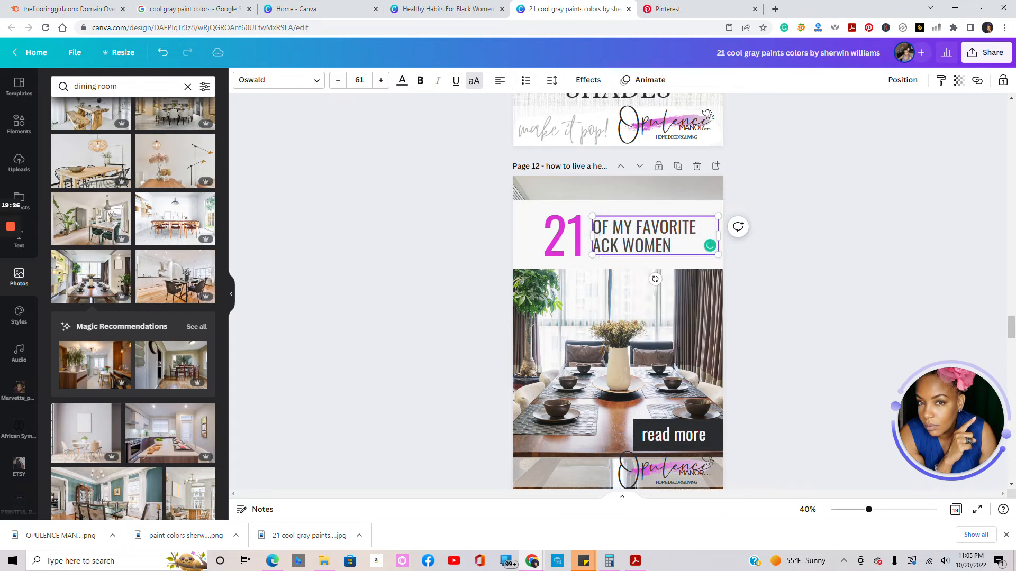
pyautogui.write('SHEERWIACK')
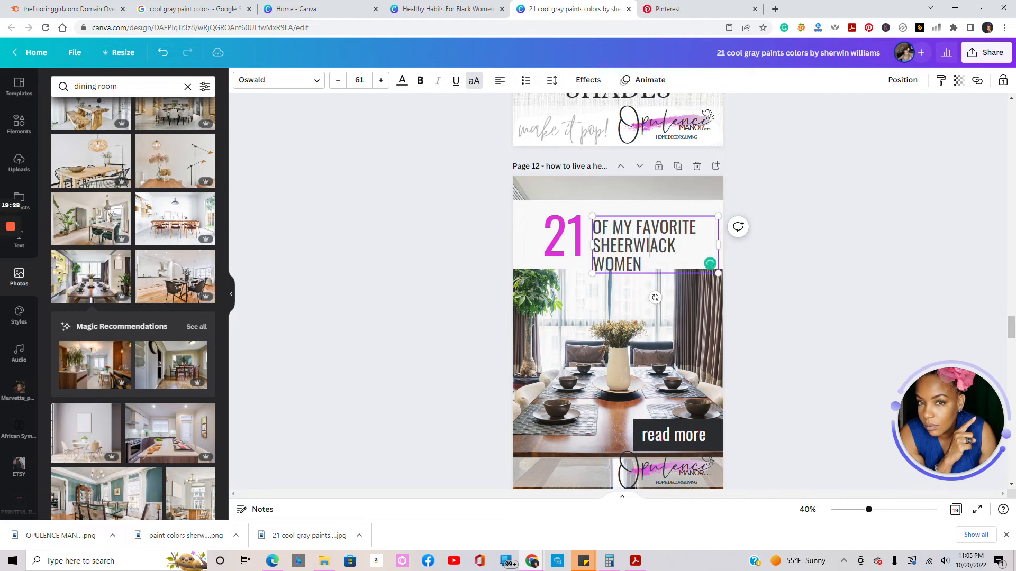
pyautogui.press('BackSpace')
pyautogui.press('BackSpace')
pyautogui.press('BackSpace')
pyautogui.write('RWIN WILLIA')
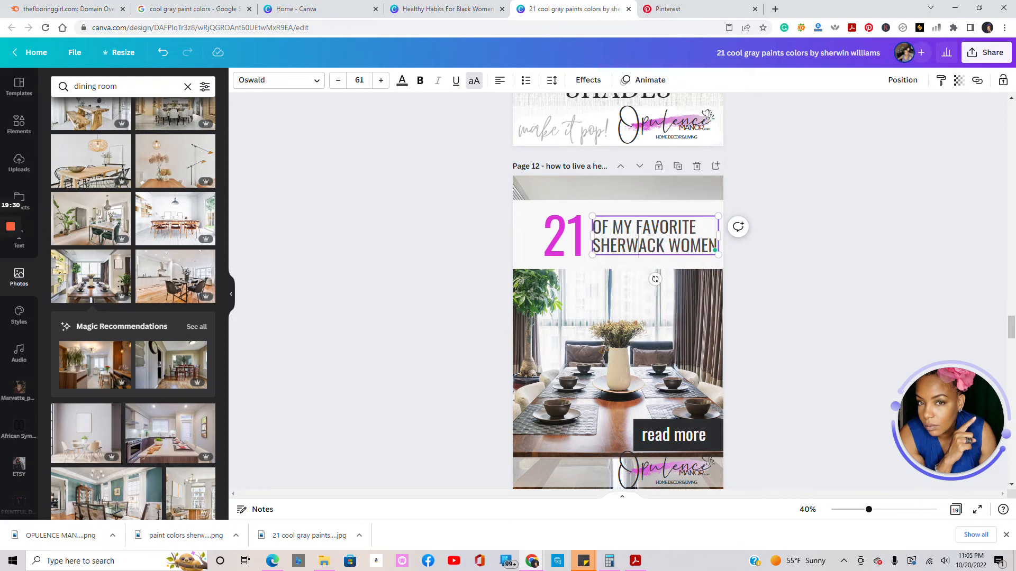
pyautogui.write('MS ')
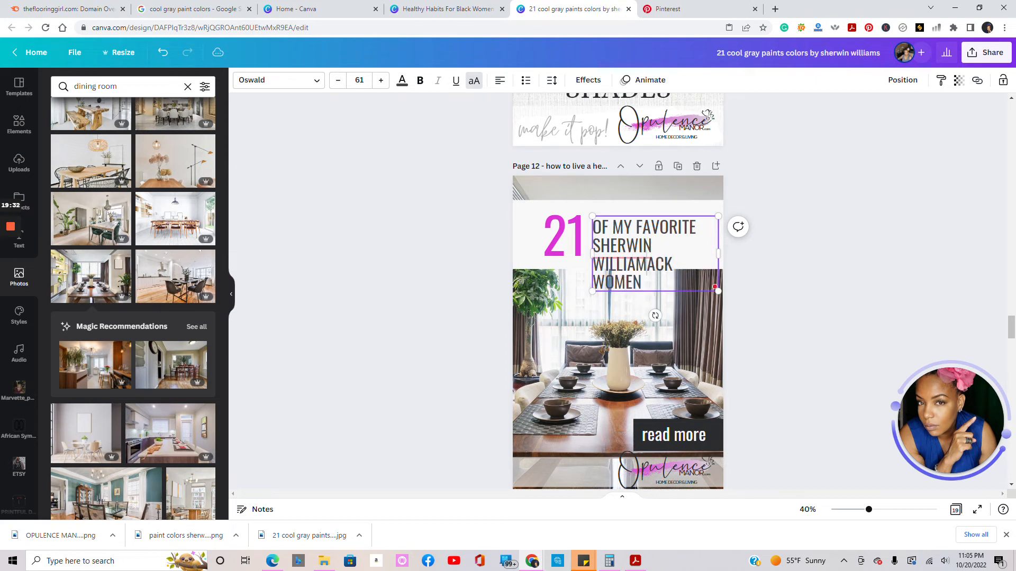
# - Finish the page 12 heading with "PAINT COLORS" as the third line and remove the leftover letters of the old text
pyautogui.write('PAINTS')
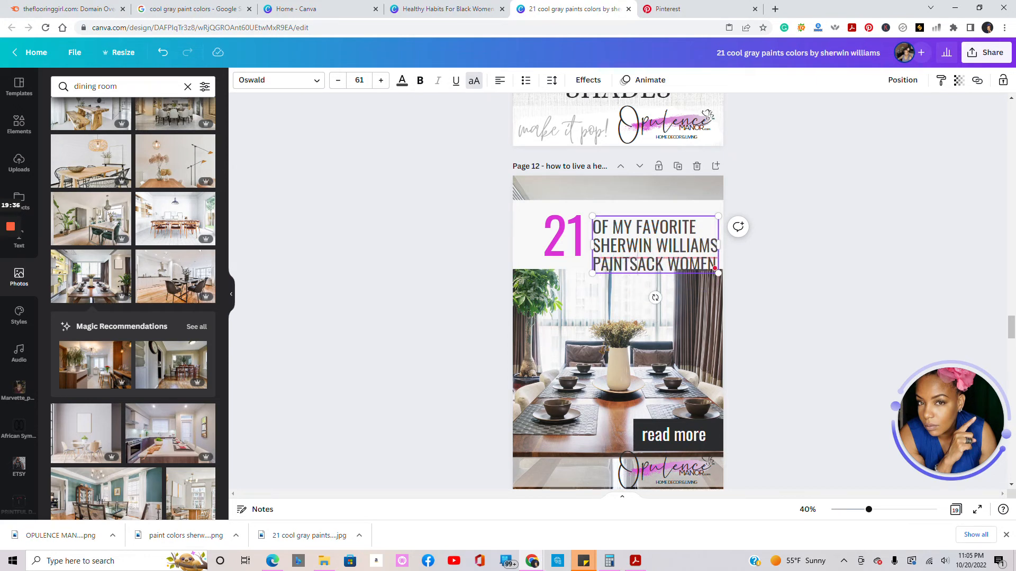
pyautogui.press('Delete')
pyautogui.press('Delete')
pyautogui.press('Delete')
pyautogui.press('Delete')
pyautogui.press('Delete')
pyautogui.press('Delete')
pyautogui.press('Delete')
pyautogui.press('Delete')
pyautogui.press('Delete')
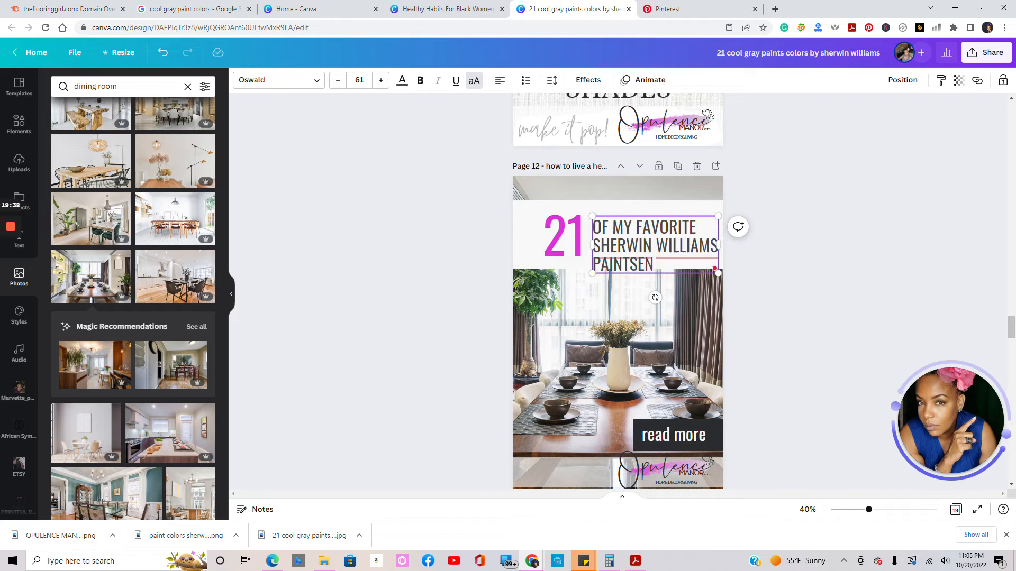
pyautogui.press('BackSpace')
pyautogui.write('COLORS')
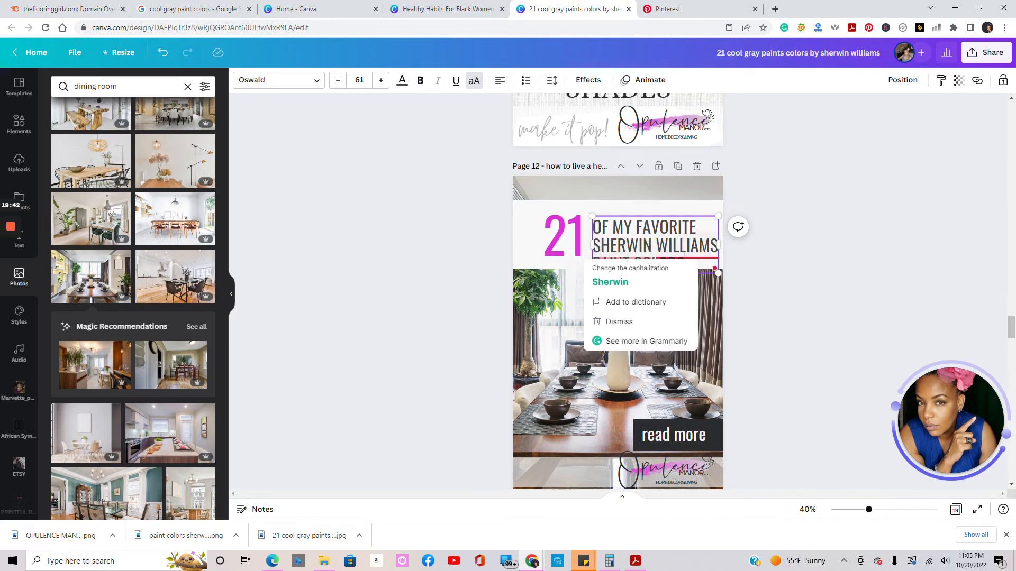
# - Shift the three-line heading on page 12 slightly upward so it fits inside the white band
pyautogui.click(817, 258)
pyautogui.click(667, 242)
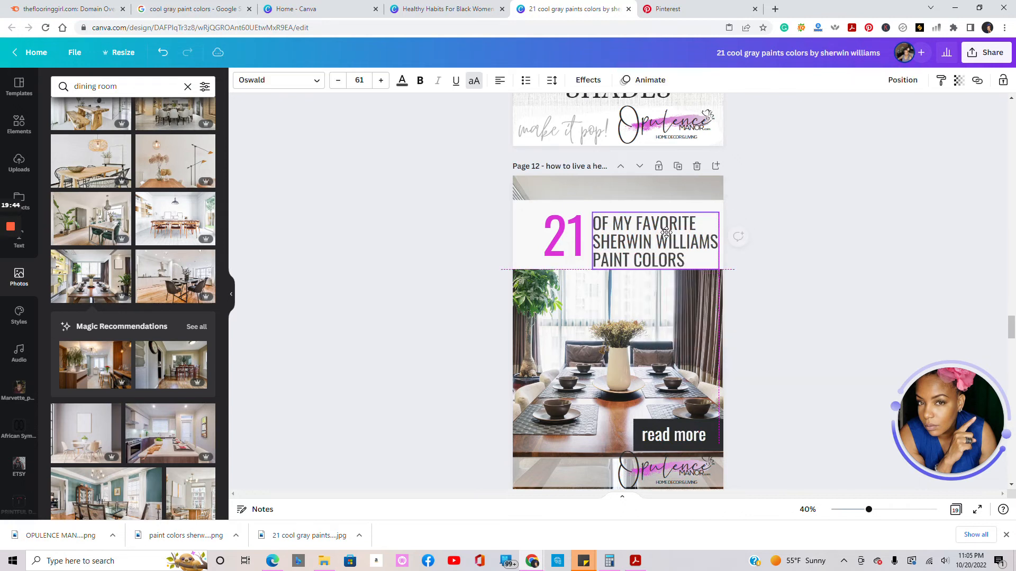
pyautogui.click(824, 238)
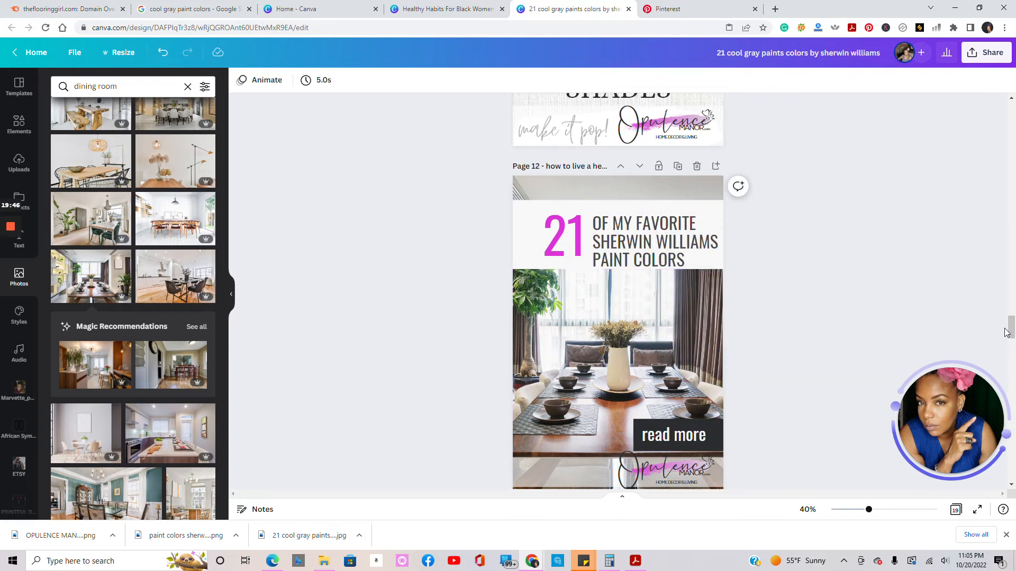
# - Duplicate page 12 and move the copy's white band with its number and heading down to the middle of the page
pyautogui.scroll(-2, 1011, 330)
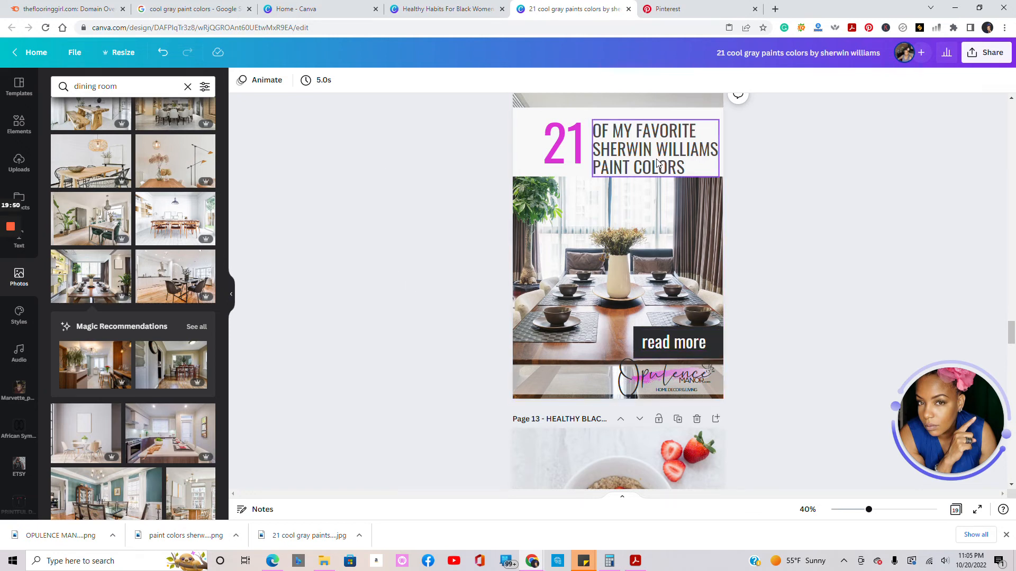
pyautogui.scroll(7, 1010, 336)
pyautogui.scroll(-5, 1011, 336)
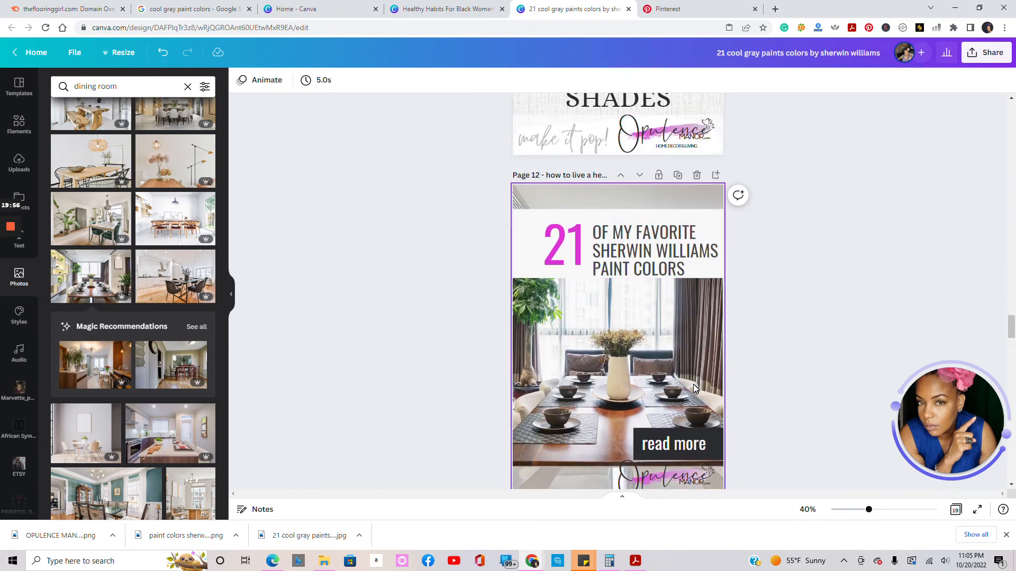
pyautogui.click(677, 176)
pyautogui.moveTo(769, 277); pyautogui.dragTo(524, 211)
pyautogui.moveTo(657, 222); pyautogui.dragTo(663, 307)
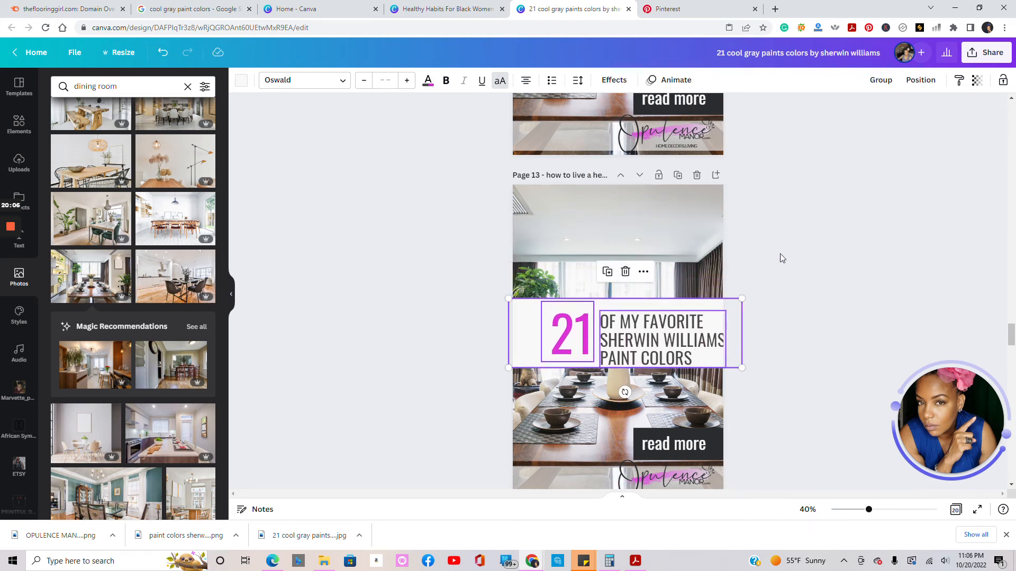
# - Replace the duplicated page's background with the dining room photo of a woven pendant lamp above a light wooden table
pyautogui.click(783, 246)
pyautogui.click(656, 235)
pyautogui.moveTo(177, 214); pyautogui.dragTo(616, 243)
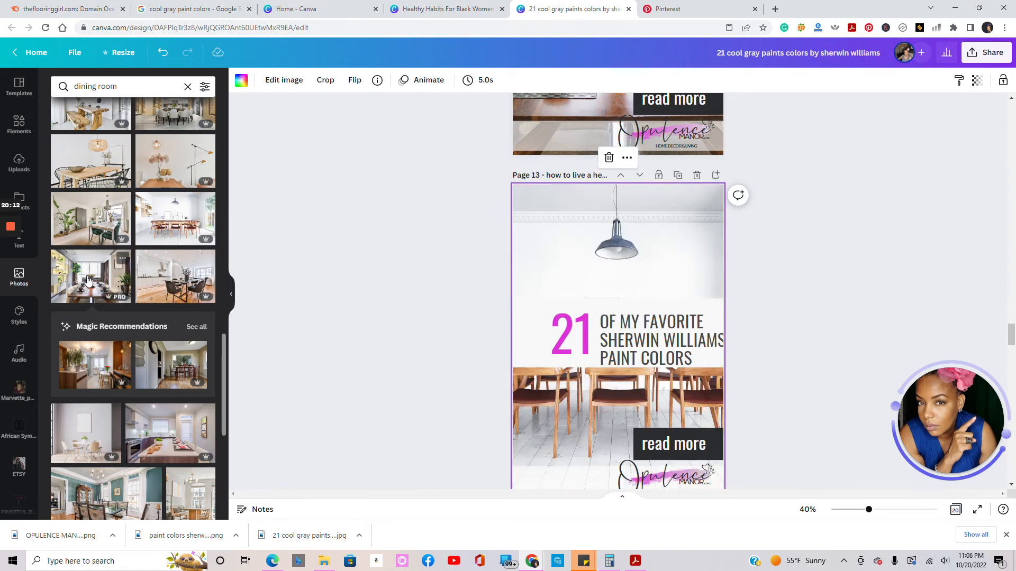
pyautogui.moveTo(92, 167); pyautogui.dragTo(529, 249)
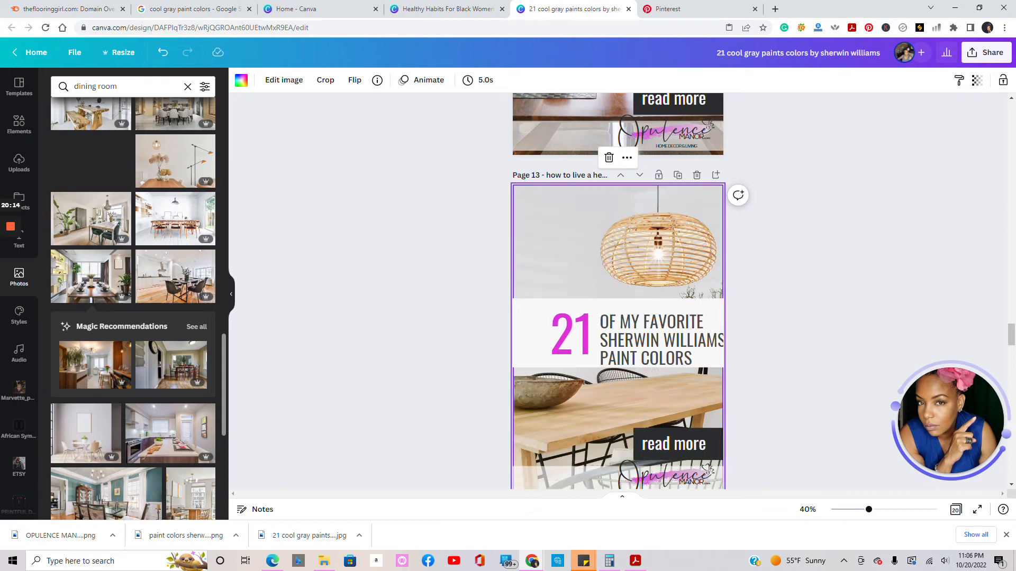
# - Lower the opacity of the white band behind the page 13 heading so the photo shows through
pyautogui.click(517, 322)
pyautogui.click(957, 85)
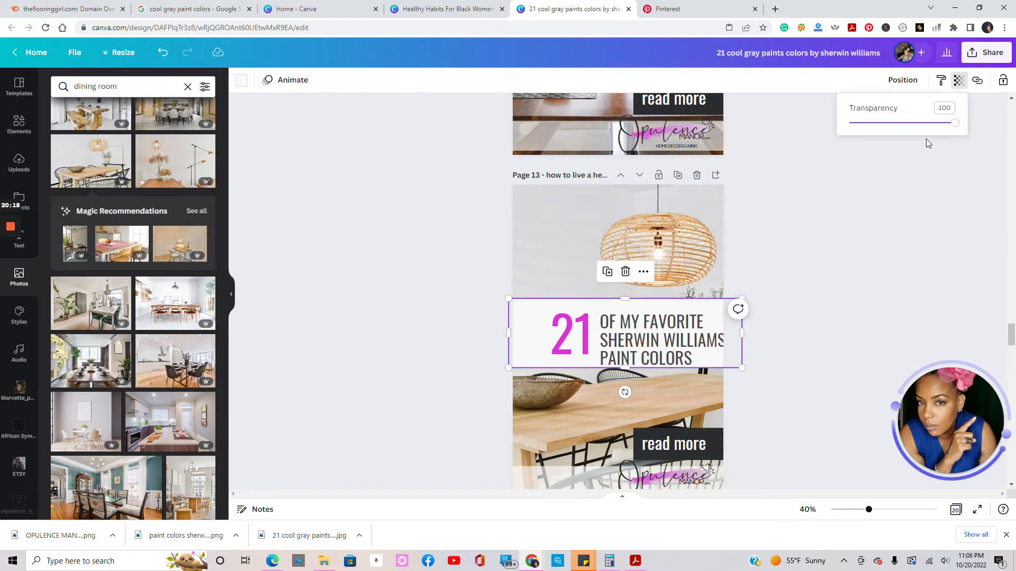
pyautogui.moveTo(953, 125); pyautogui.dragTo(887, 143)
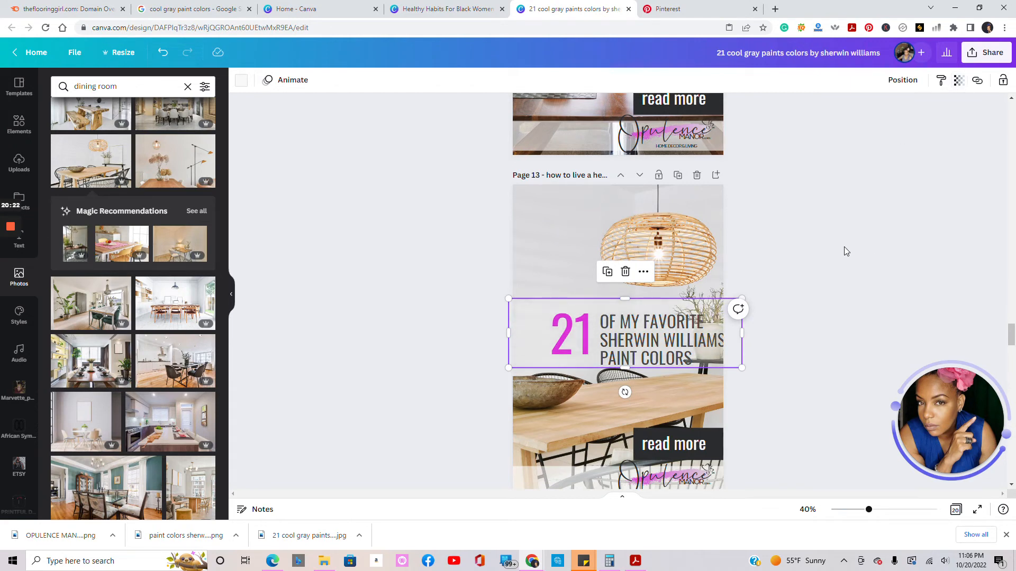
# - Shift the page 13 heading text slightly left and move the number 21 to the left edge of the band
pyautogui.moveTo(684, 348); pyautogui.dragTo(677, 343)
pyautogui.click(547, 342)
pyautogui.moveTo(546, 342); pyautogui.dragTo(515, 339)
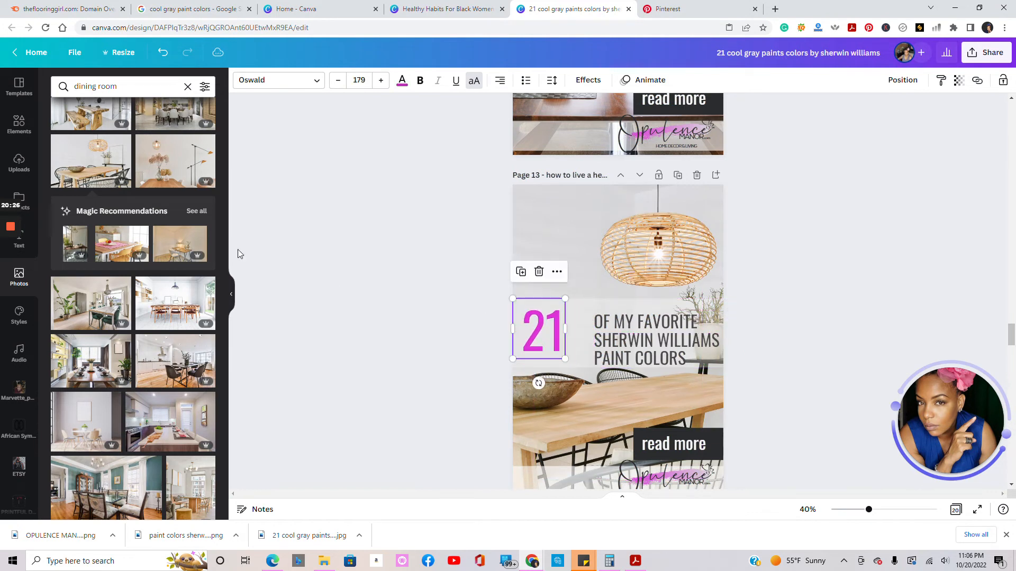
# - Try the B612 font on the page 13 number 21, and settle on Paalalabas Wide
pyautogui.click(317, 80)
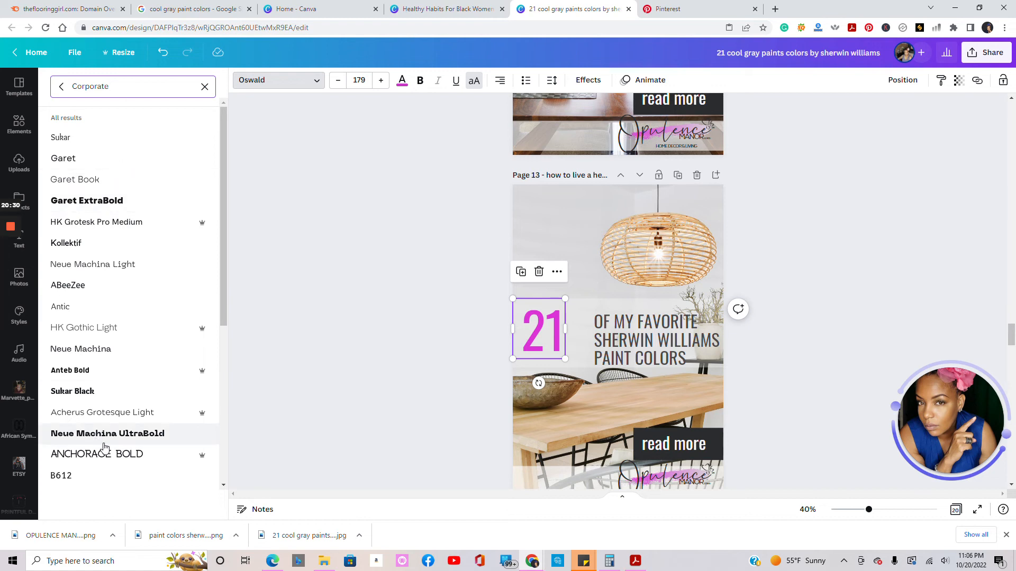
pyautogui.click(61, 476)
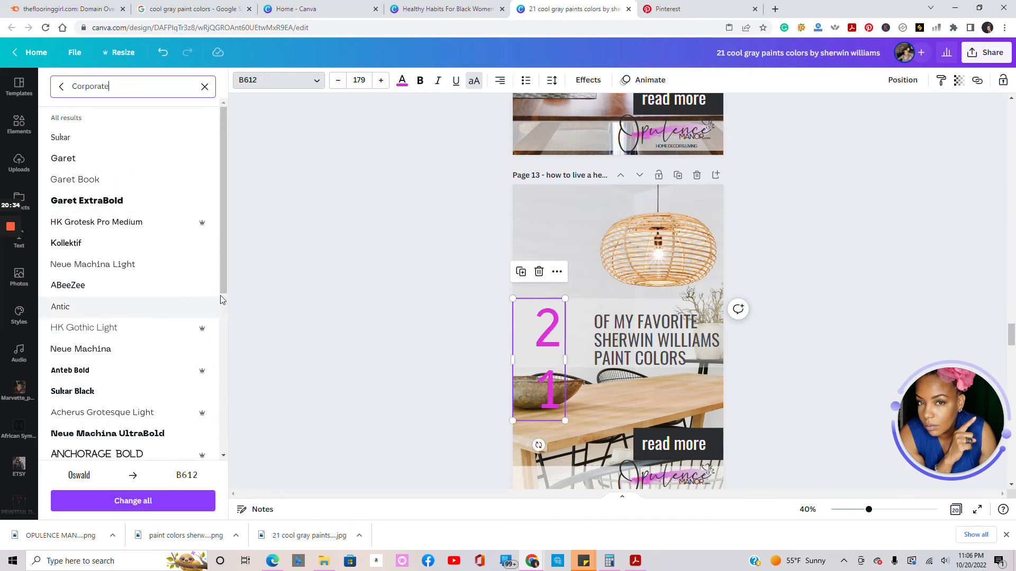
pyautogui.scroll(-5, 226, 307)
pyautogui.scroll(-5, 236, 365)
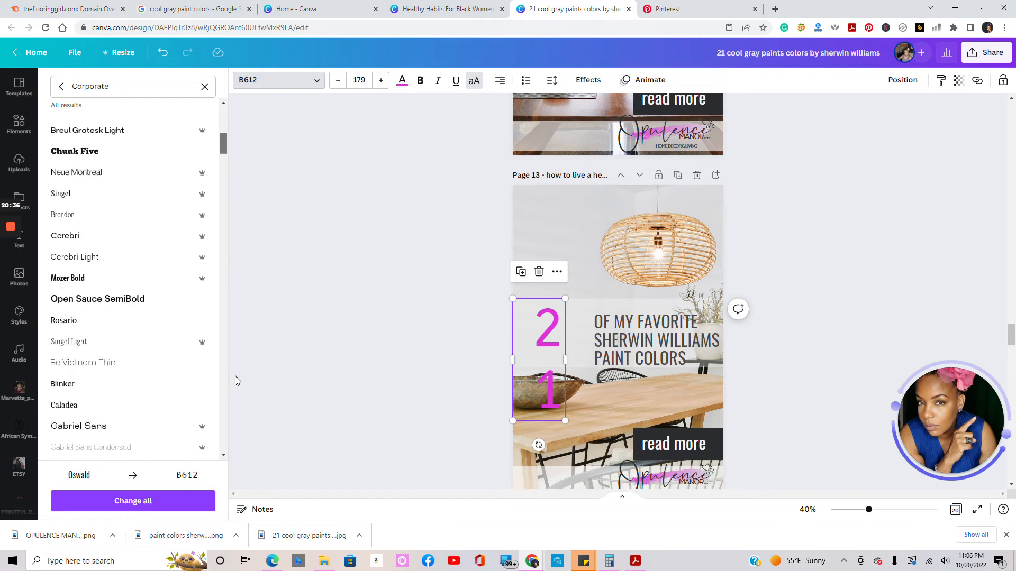
pyautogui.scroll(-4, 237, 382)
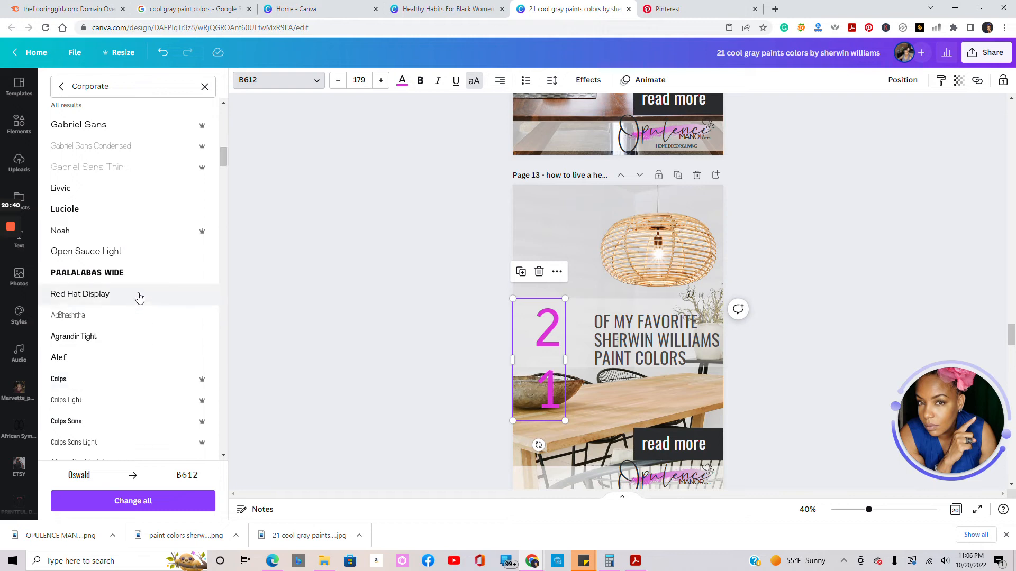
pyautogui.click(136, 275)
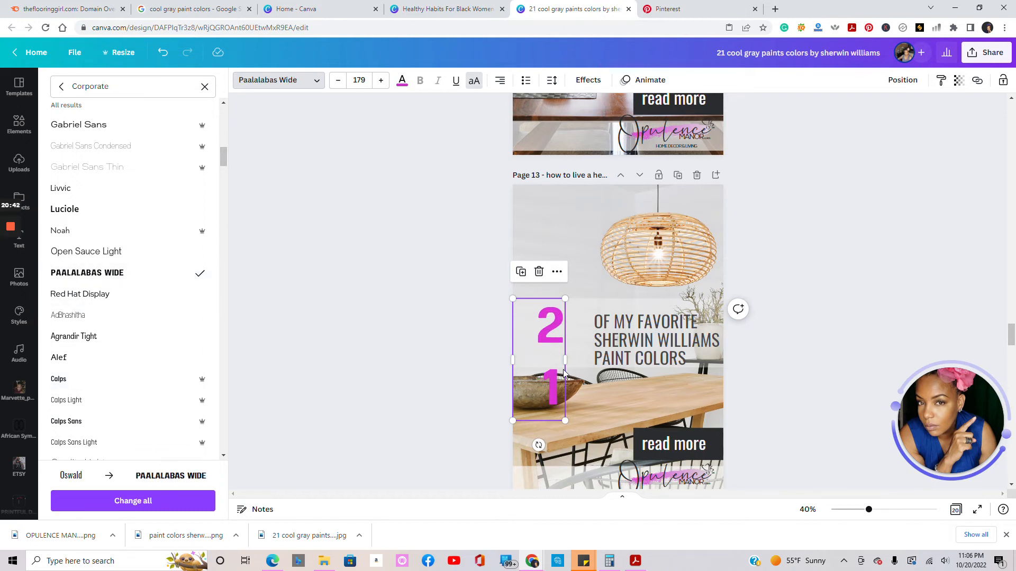
# - Widen the number 21's text box to about 347 so both digits fit on one line, and move it slightly down beside the heading
pyautogui.moveTo(565, 363); pyautogui.dragTo(587, 358)
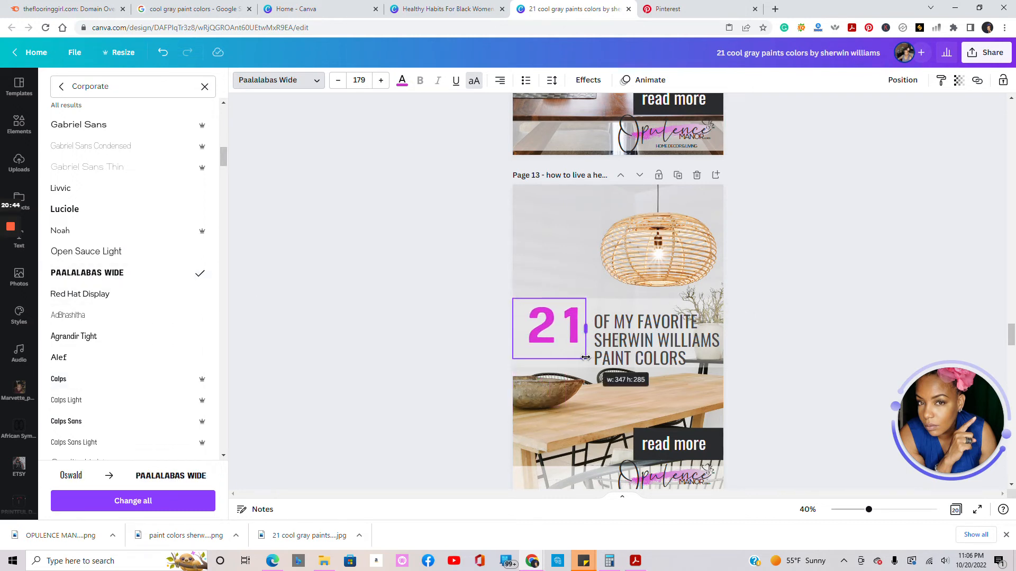
pyautogui.click(839, 309)
pyautogui.click(862, 283)
pyautogui.click(564, 329)
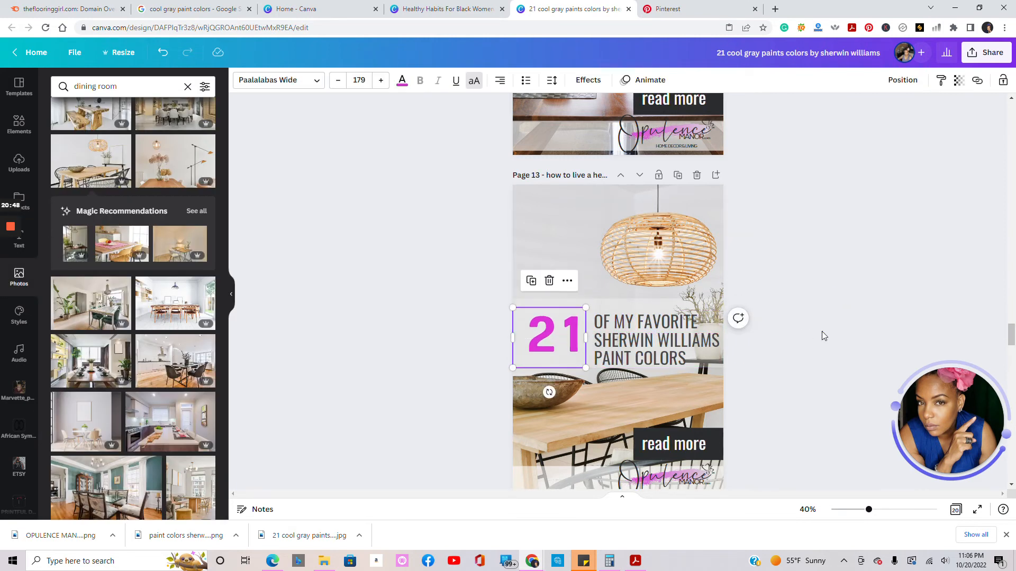
pyautogui.click(964, 303)
# - Recolor the page 13 heading text black and delete the "read more" button from the page
pyautogui.scroll(-1, 741, 302)
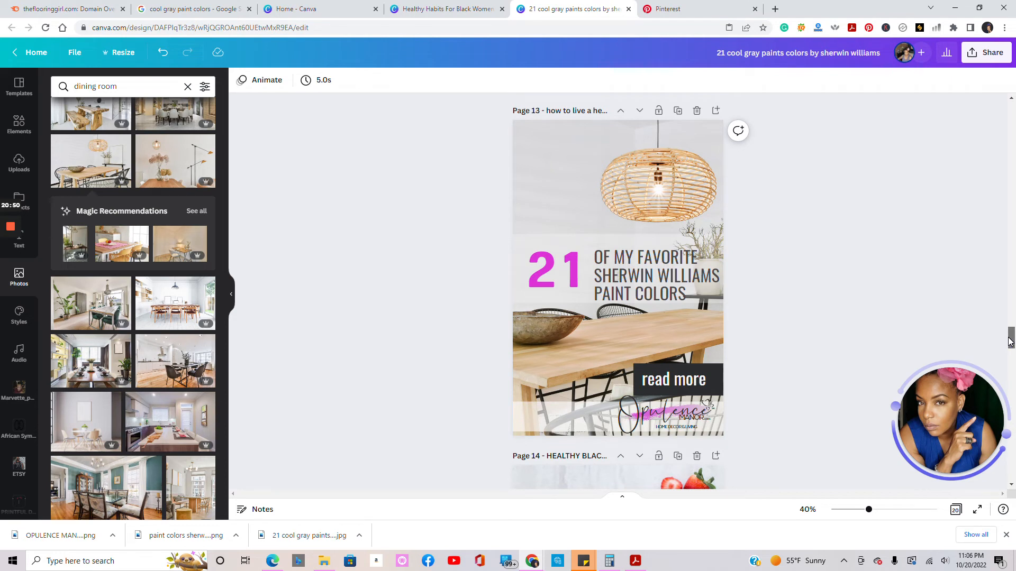
pyautogui.click(630, 298)
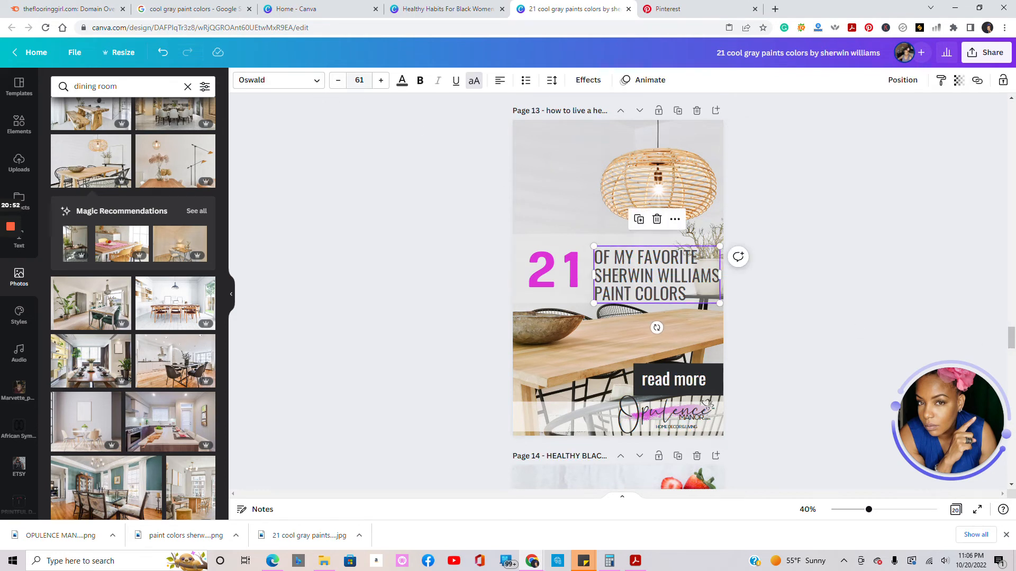
pyautogui.click(403, 83)
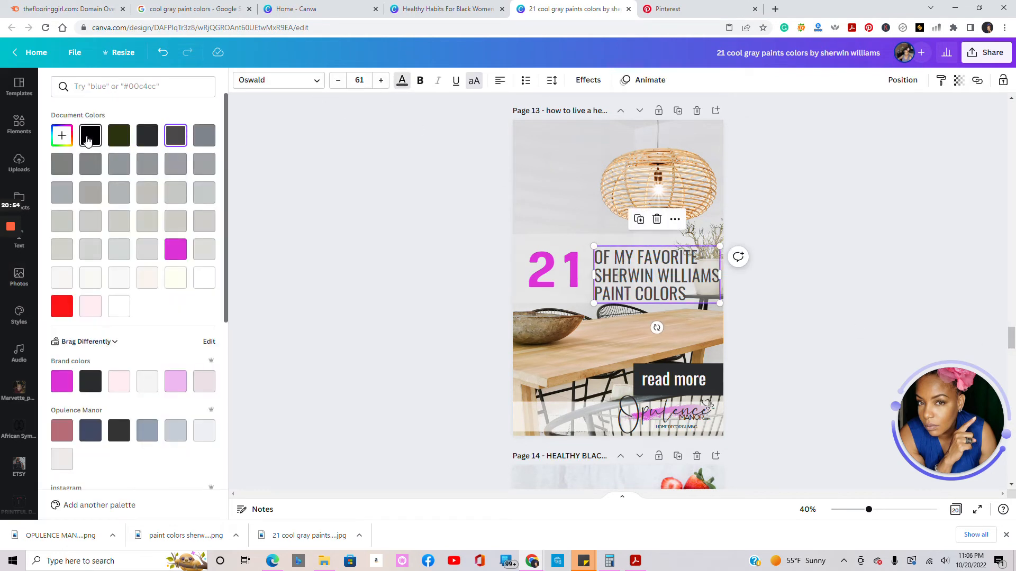
pyautogui.click(829, 241)
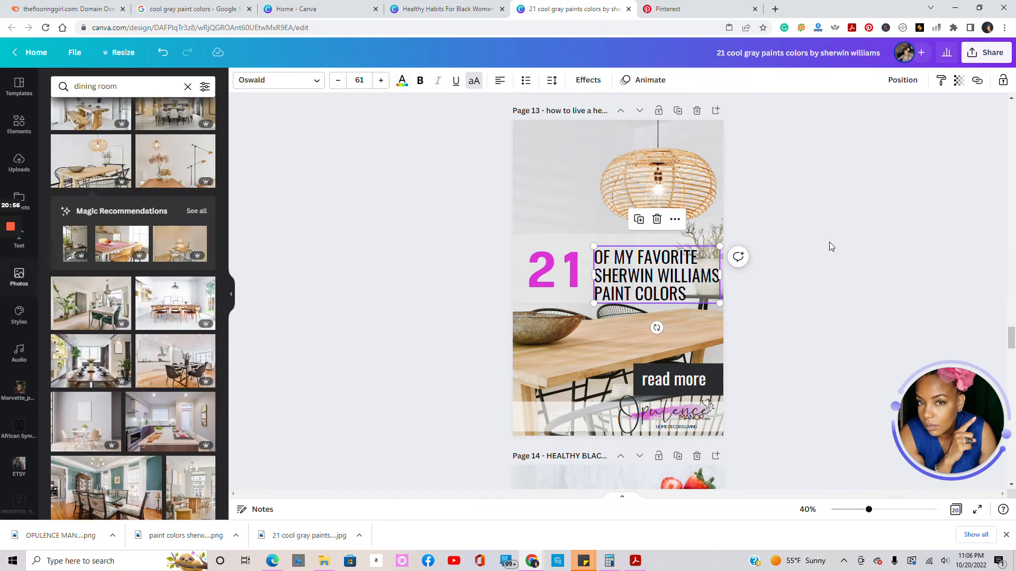
pyautogui.click(874, 272)
pyautogui.click(650, 390)
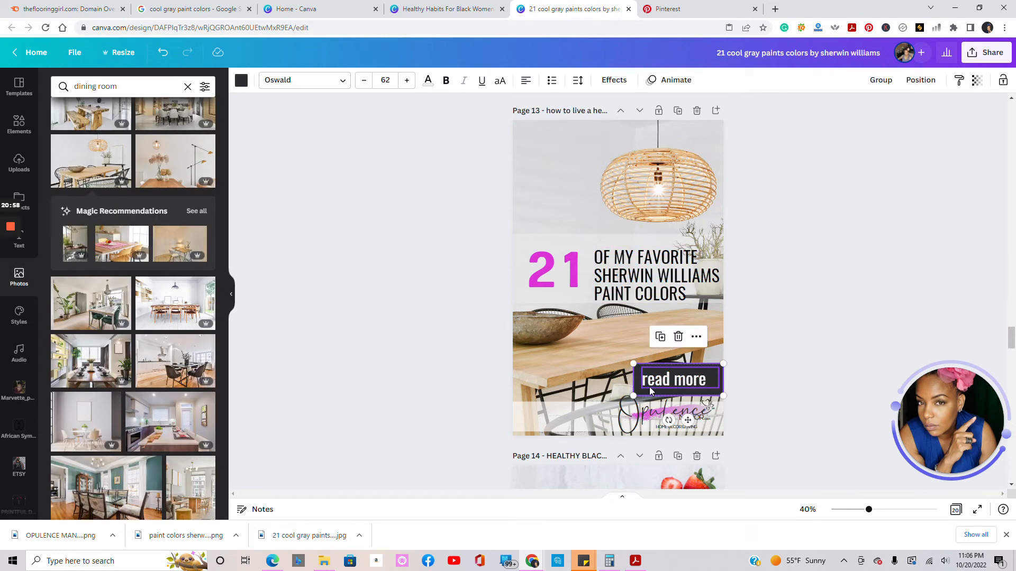
pyautogui.press('Delete')
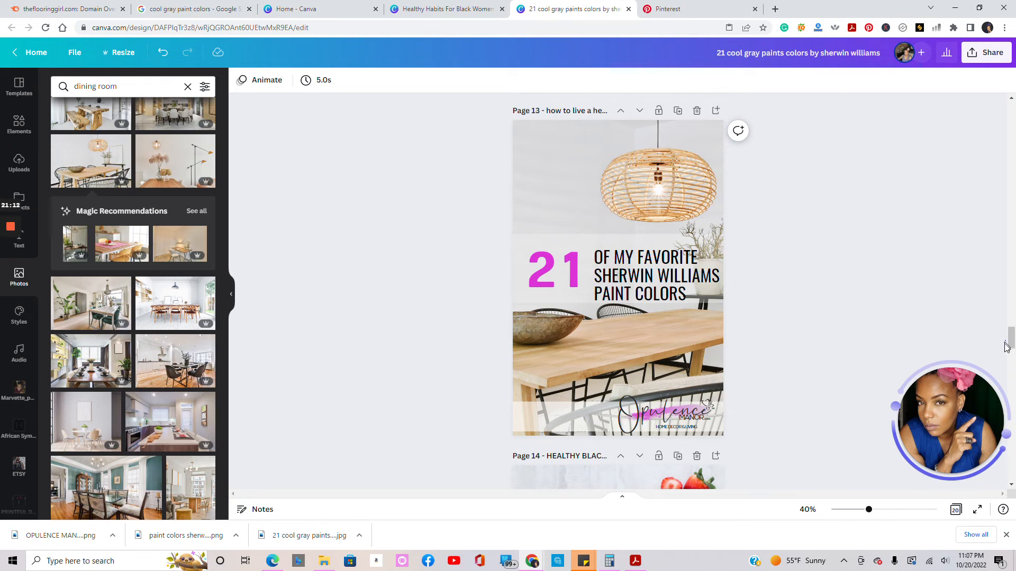
# - Review the reusable healthy lifestyle pin layouts on pages 14 to 16
pyautogui.scroll(-3, 1011, 346)
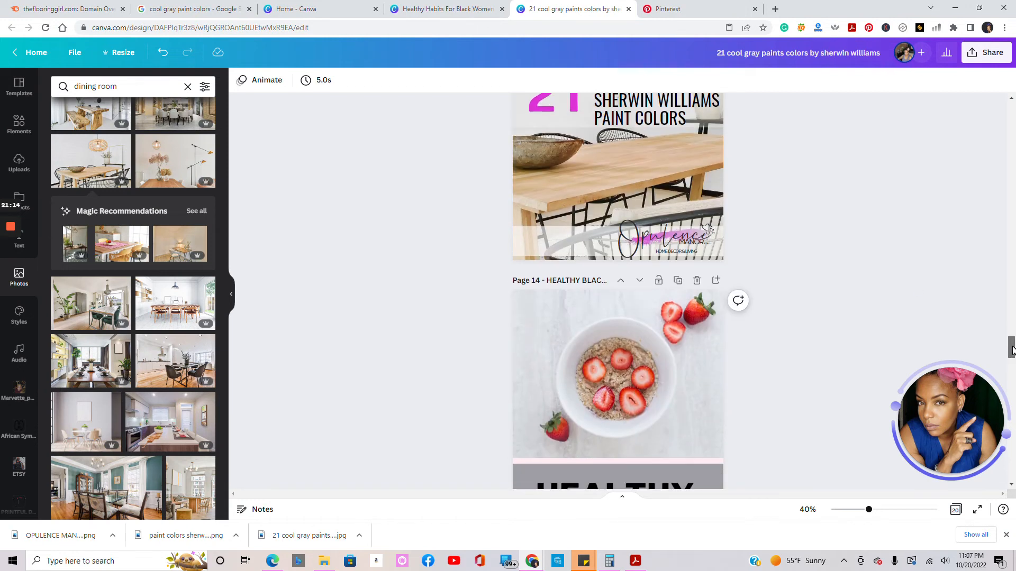
pyautogui.moveTo(1012, 350); pyautogui.dragTo(1012, 359)
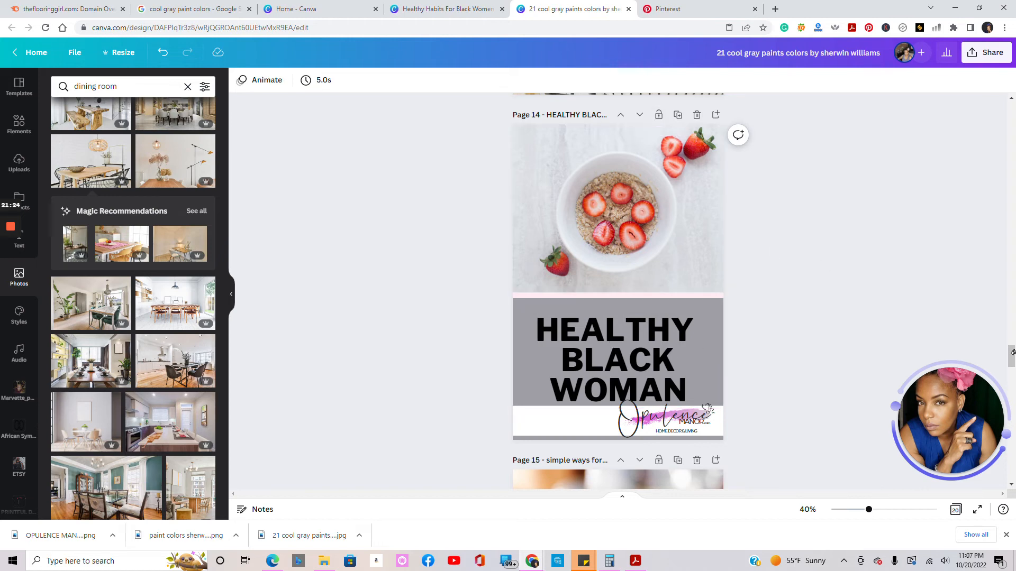
pyautogui.moveTo(1012, 354); pyautogui.dragTo(1011, 379)
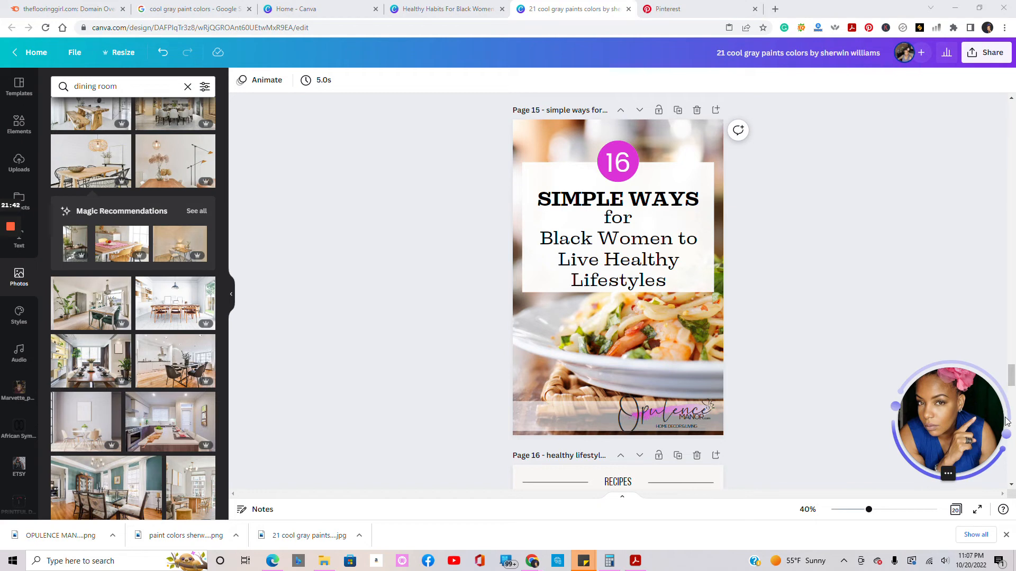
pyautogui.moveTo(961, 424); pyautogui.dragTo(930, 356)
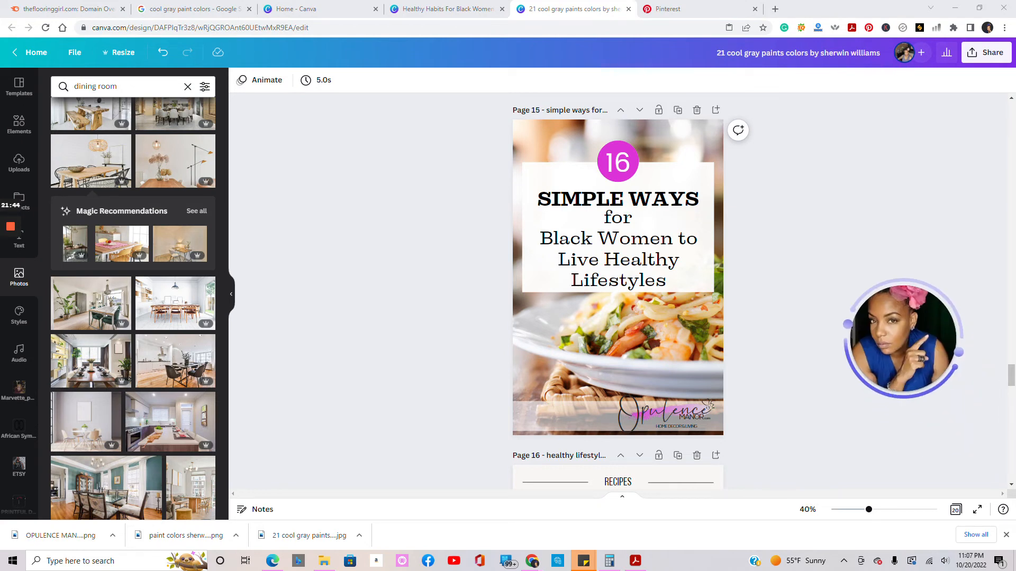
pyautogui.click(1011, 486)
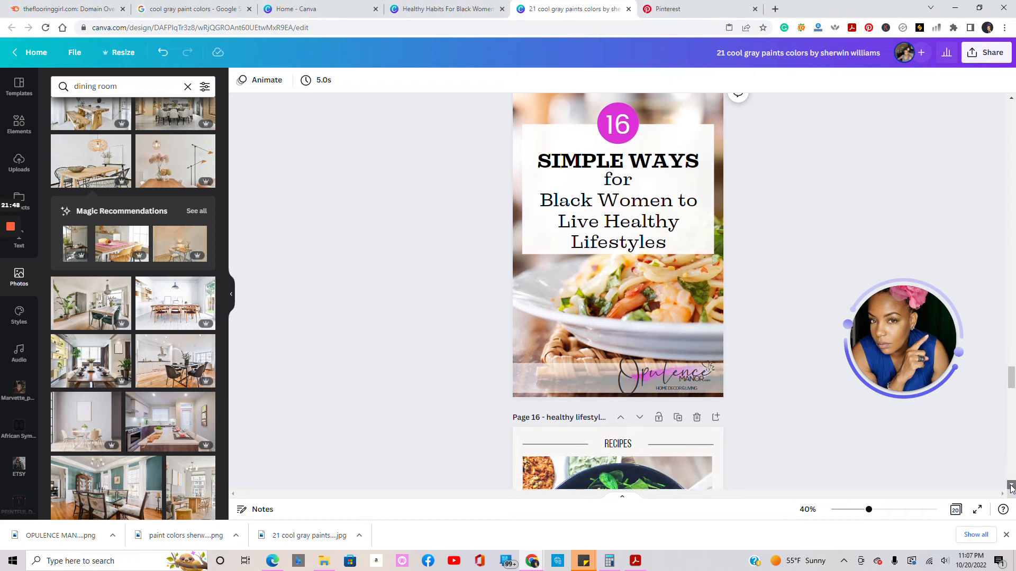
pyautogui.click(1011, 487)
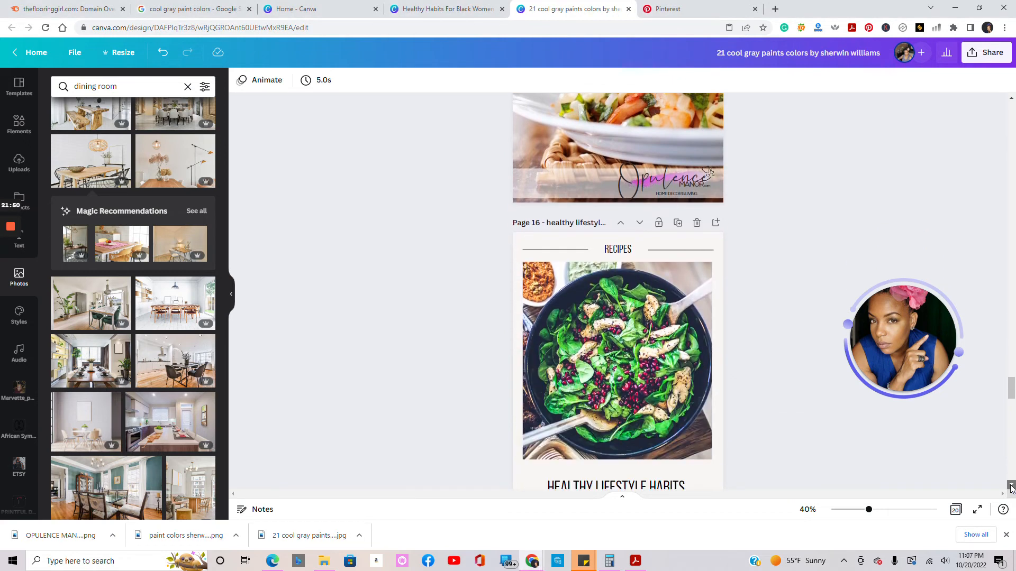
pyautogui.click(1012, 487)
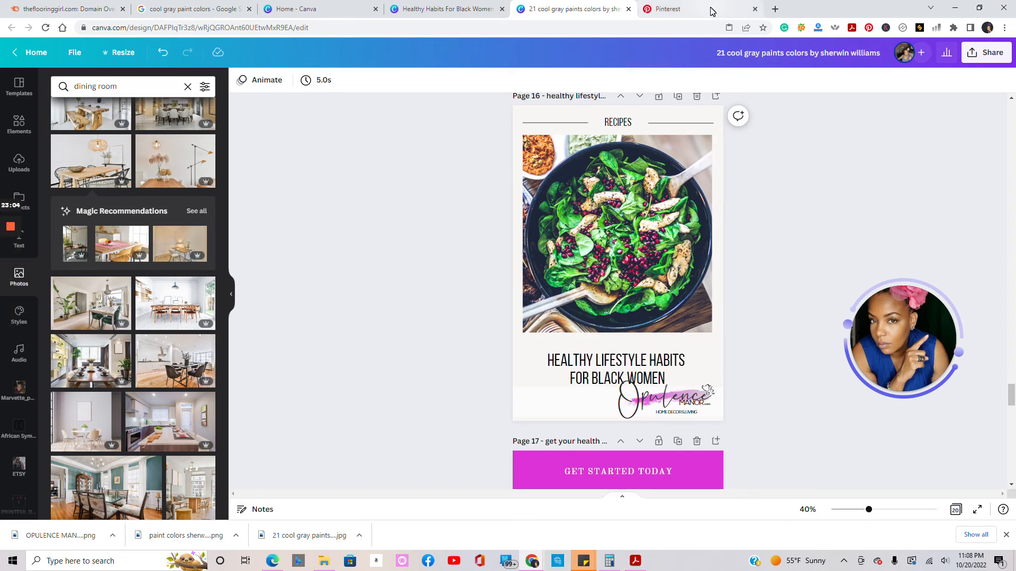
# - Switch to Pinterest and examine the pin designs in the "cool gray paint colors sherwin williams" results
pyautogui.moveTo(712, 12)
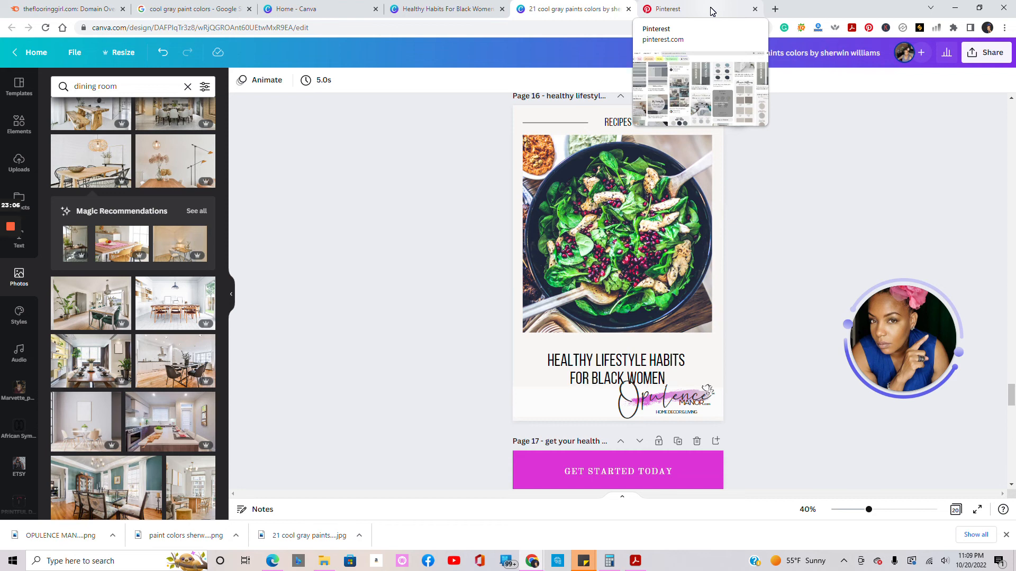
pyautogui.click(712, 11)
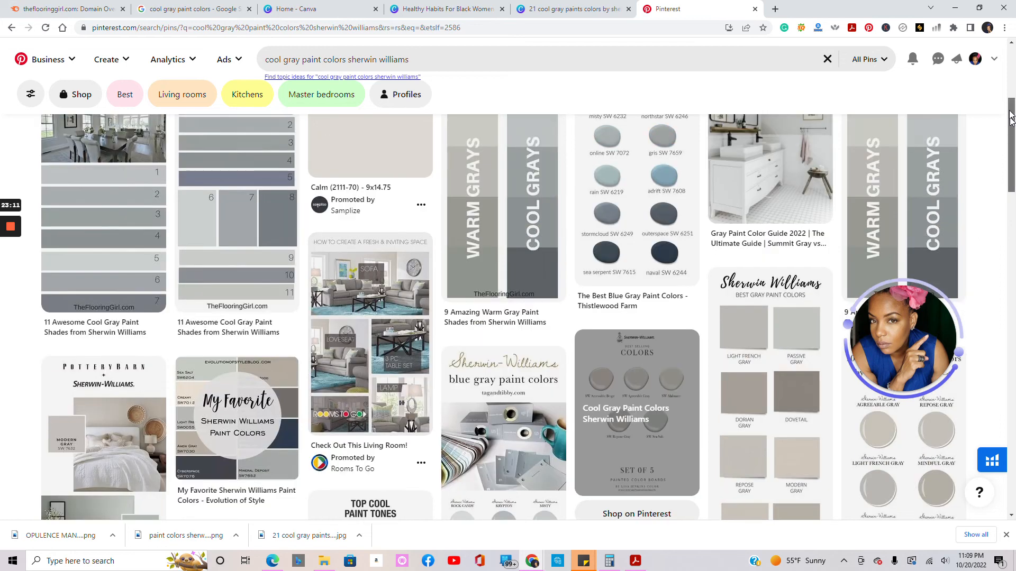
pyautogui.moveTo(1010, 139); pyautogui.dragTo(1011, 95)
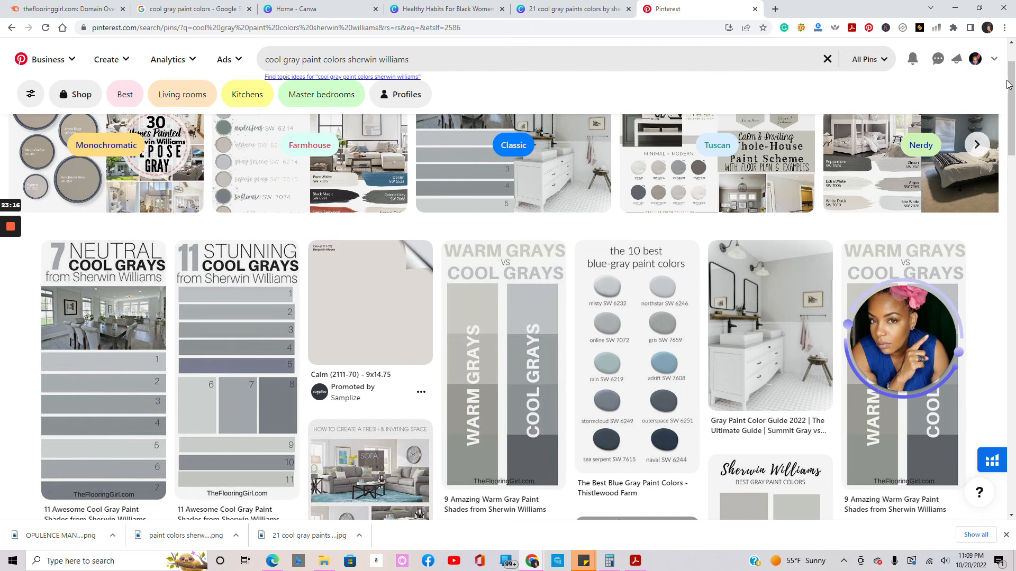
pyautogui.moveTo(1012, 81)
pyautogui.mouseDown()
pyautogui.moveTo(1013, 125)
pyautogui.moveTo(1013, 63)
pyautogui.mouseUp()
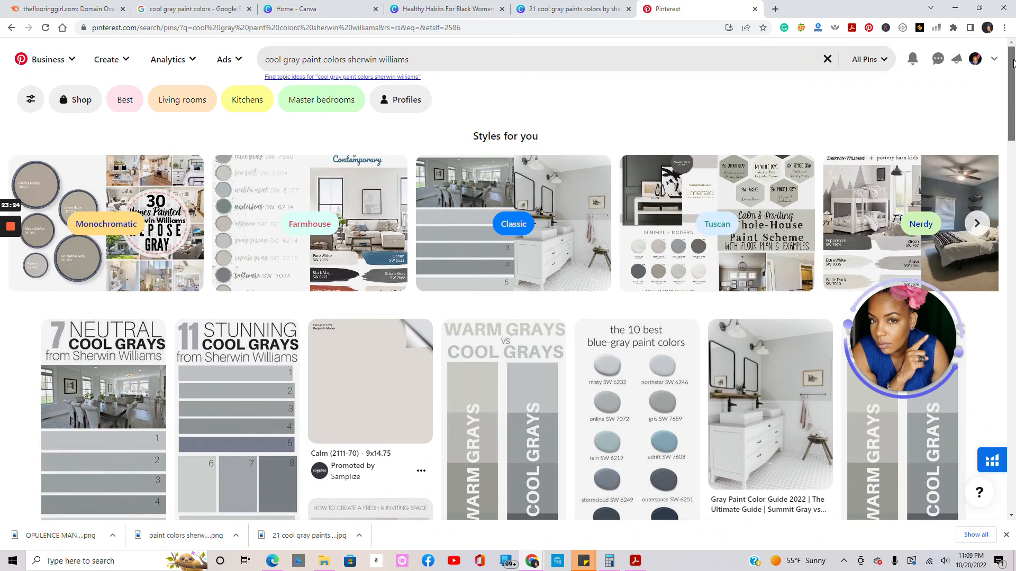
pyautogui.moveTo(1013, 64); pyautogui.dragTo(1014, 159)
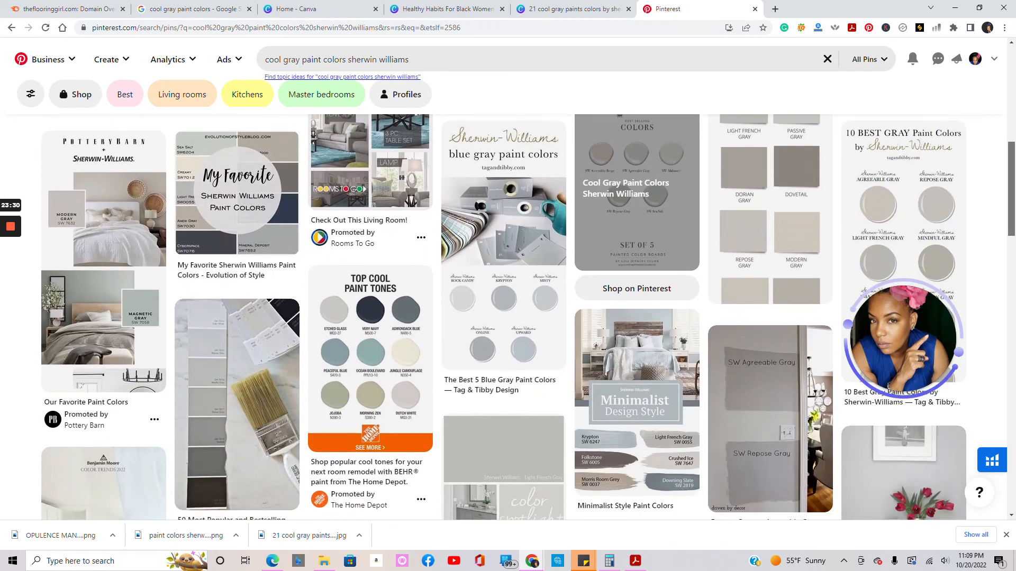
pyautogui.scroll(-5, 508, 317)
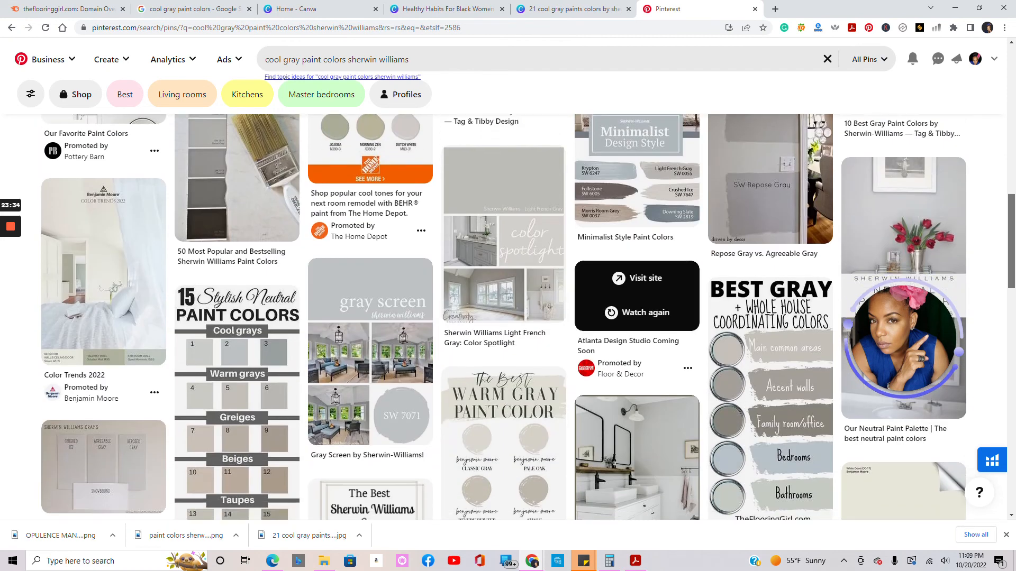
pyautogui.scroll(-1, 508, 317)
pyautogui.scroll(-1, 508, 318)
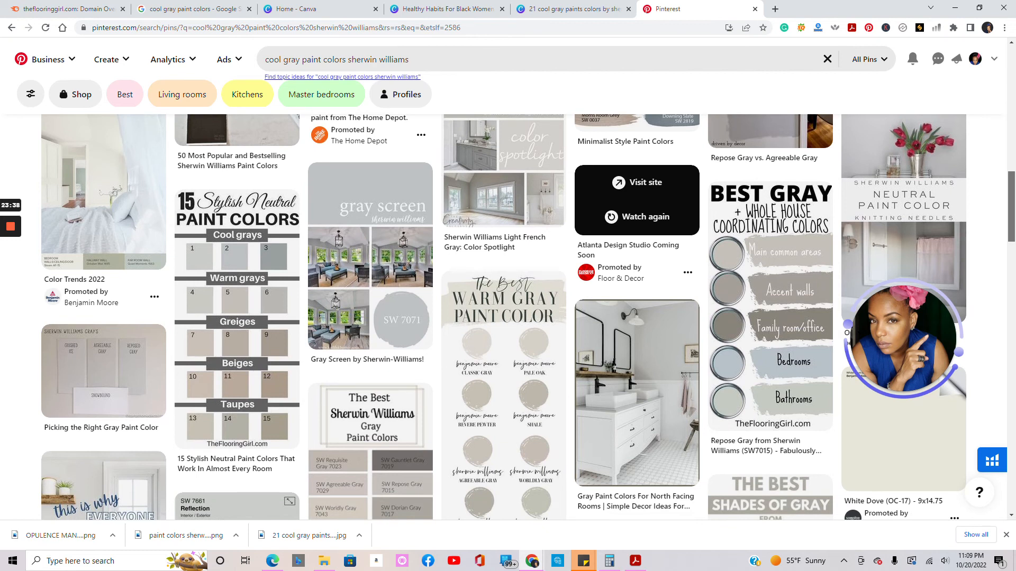
pyautogui.scroll(-2, 370, 344)
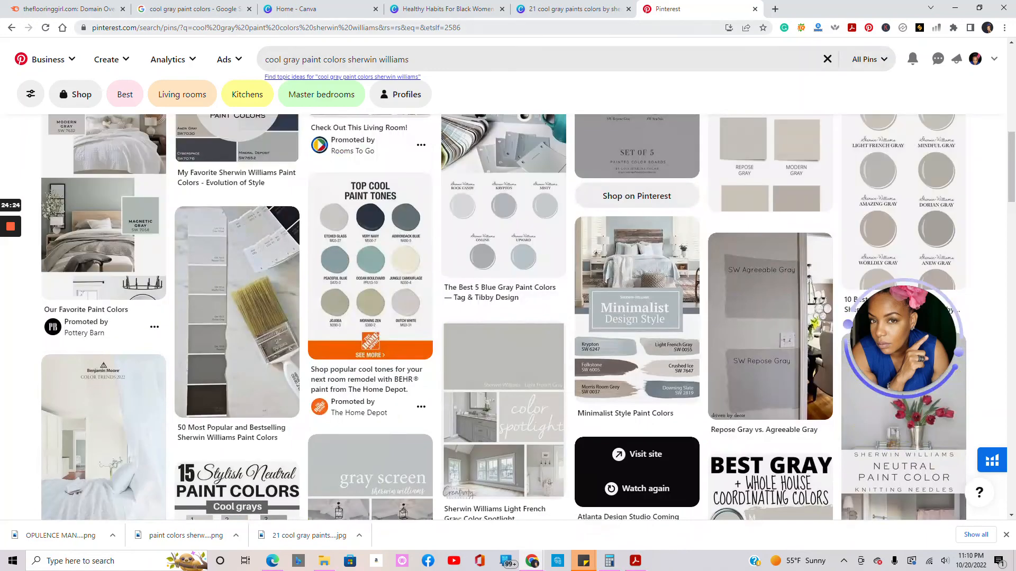
# - Search Google for "cool gray paint colors" and open the preview of the "16 Gorgeous Sherwin Williams Cool Gray Paint Colors" image
pyautogui.hotkey('ctrl', 'l')
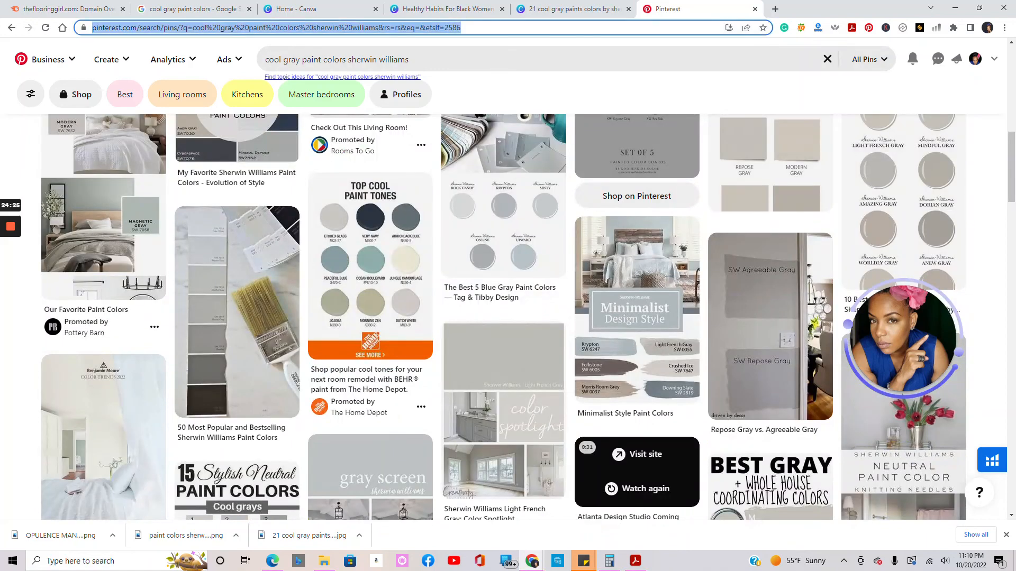
pyautogui.write('google')
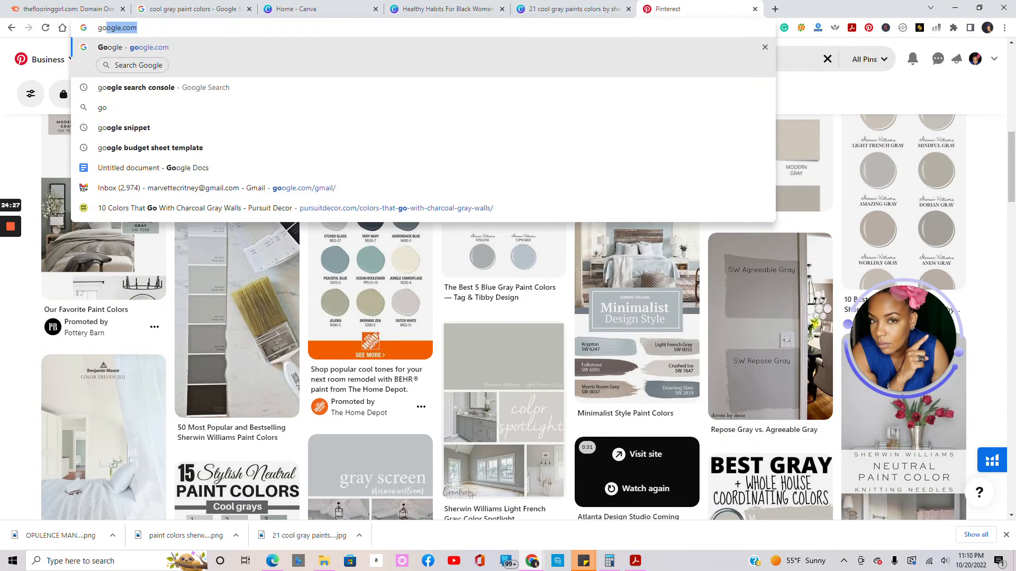
pyautogui.press('Return')
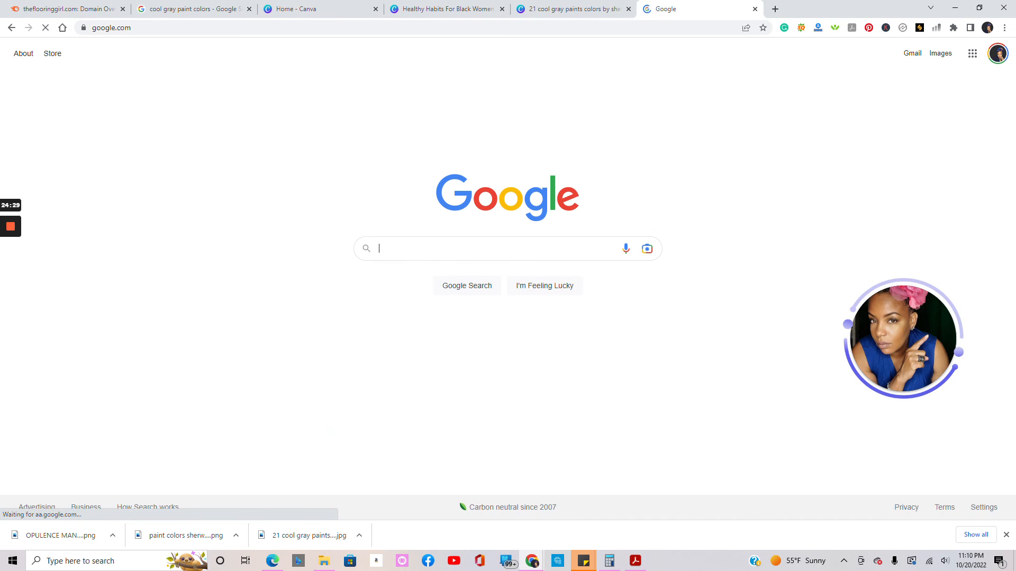
pyautogui.click(408, 251)
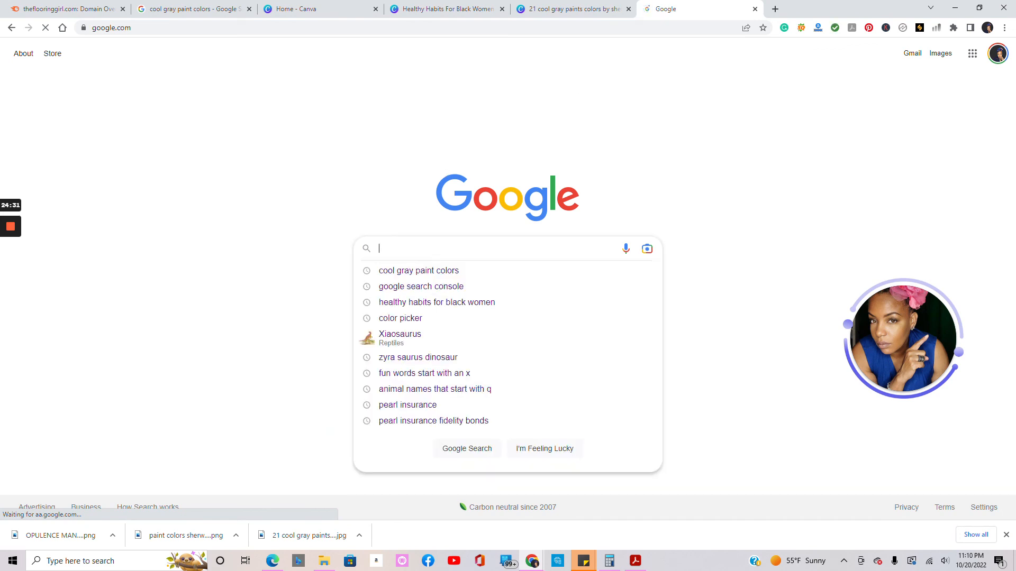
pyautogui.click(405, 270)
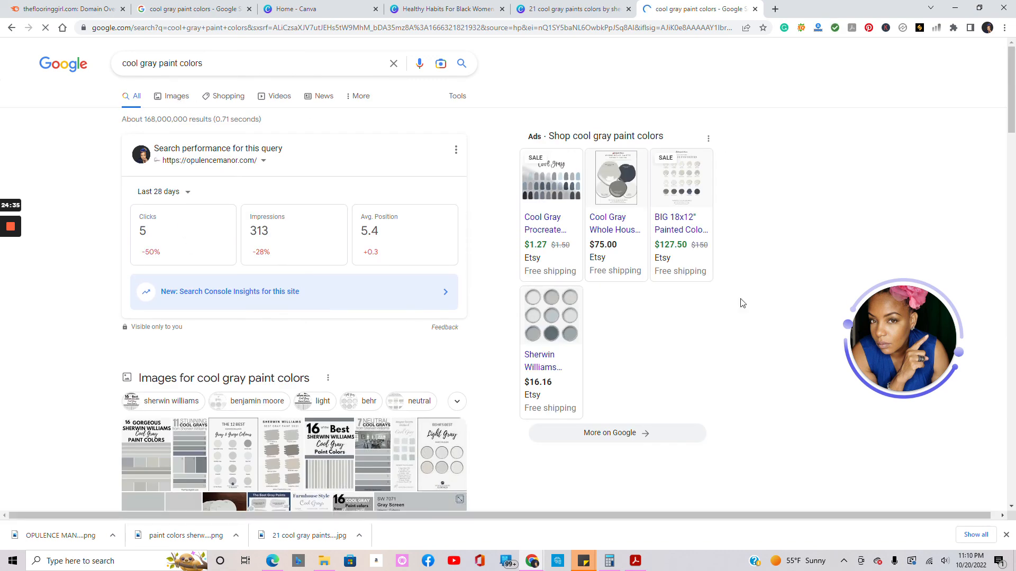
pyautogui.moveTo(1010, 99); pyautogui.dragTo(1012, 150)
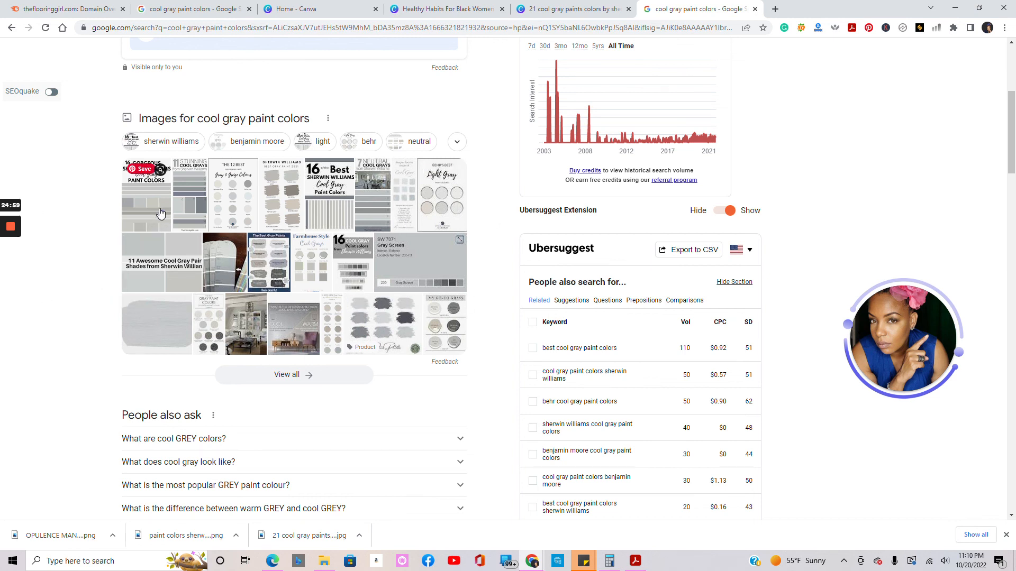
pyautogui.click(160, 212)
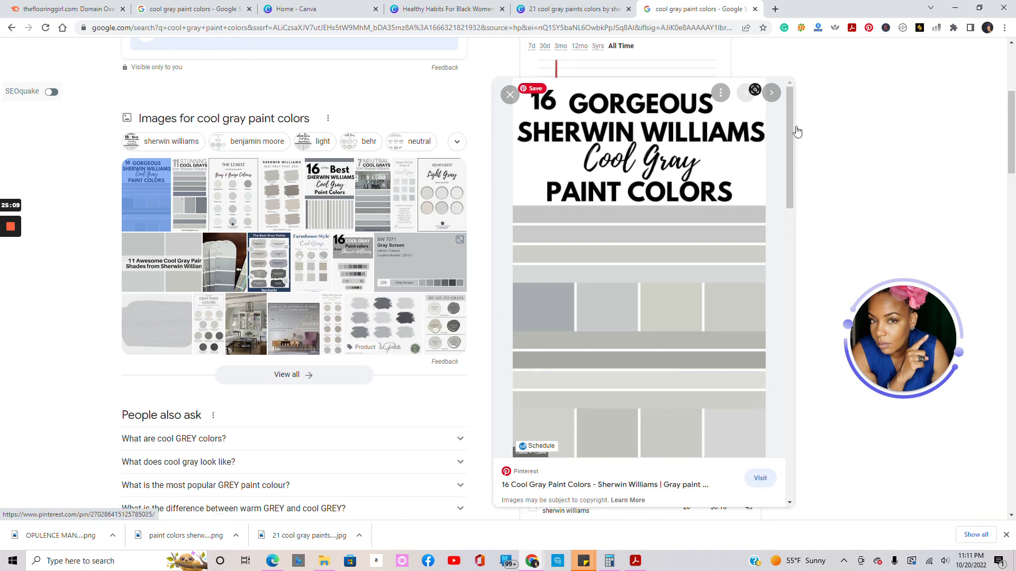
pyautogui.moveTo(1011, 107); pyautogui.dragTo(1013, 120)
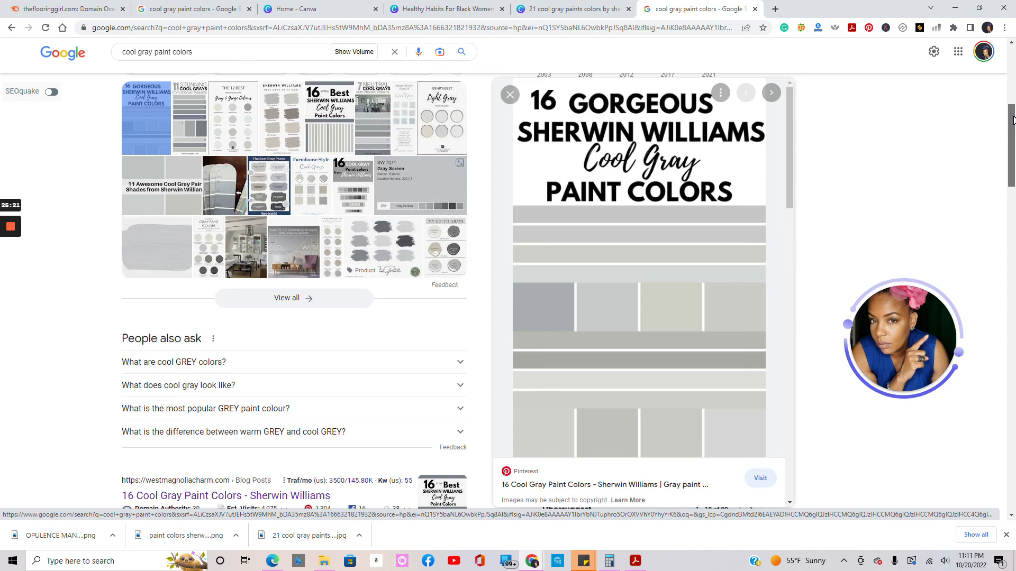
pyautogui.scroll(5, 1012, 114)
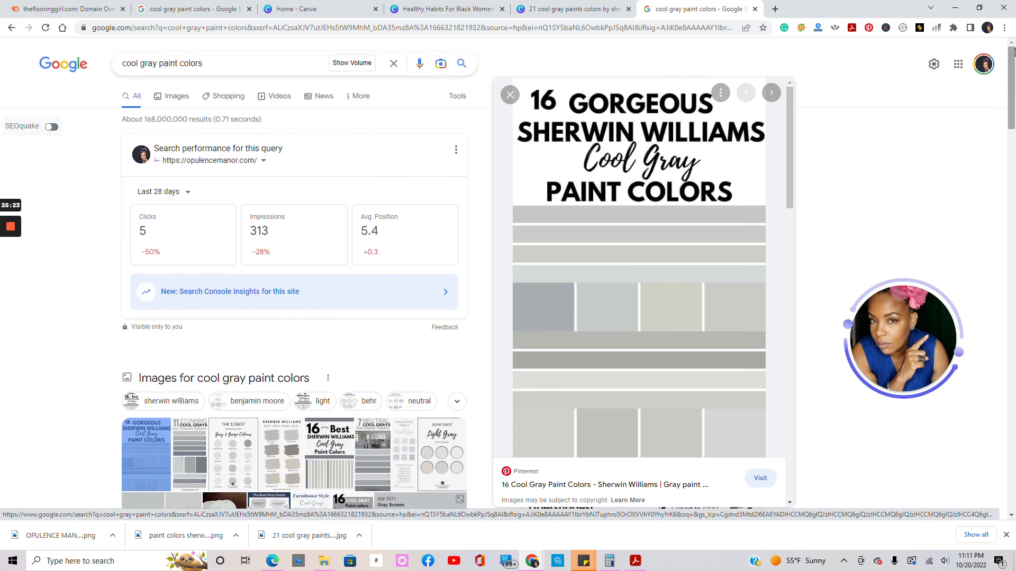
# - Switch to the Canva design and add a page after page 20 using the "5 Fresh Summer Cocktails" pin template
pyautogui.click(571, 9)
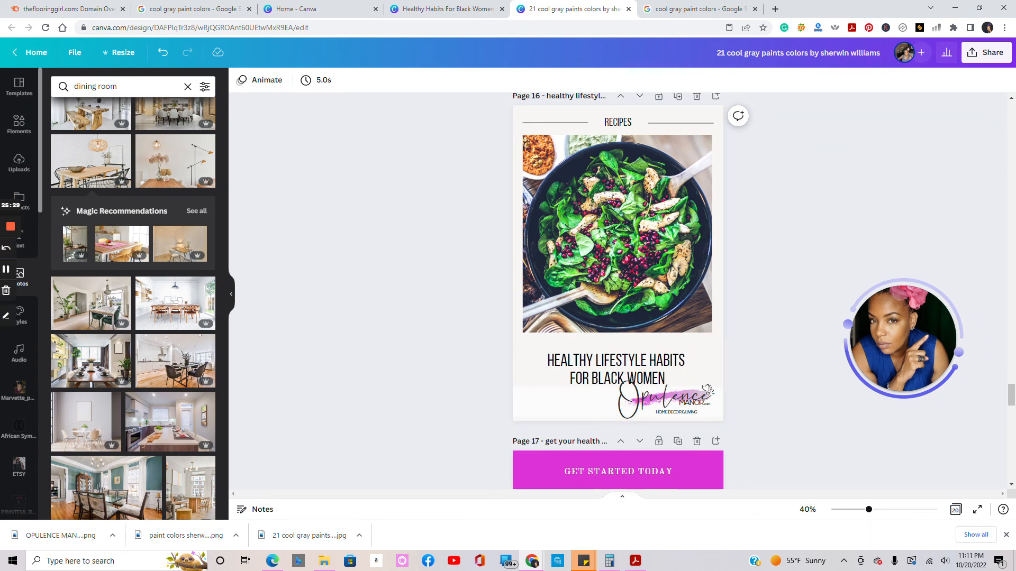
pyautogui.click(19, 86)
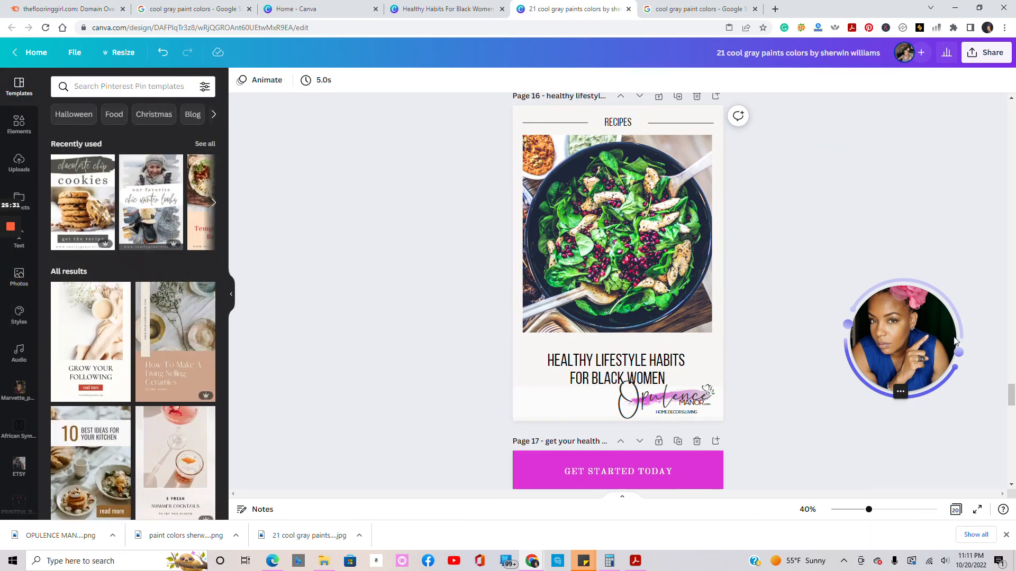
pyautogui.moveTo(1013, 390); pyautogui.dragTo(1014, 465)
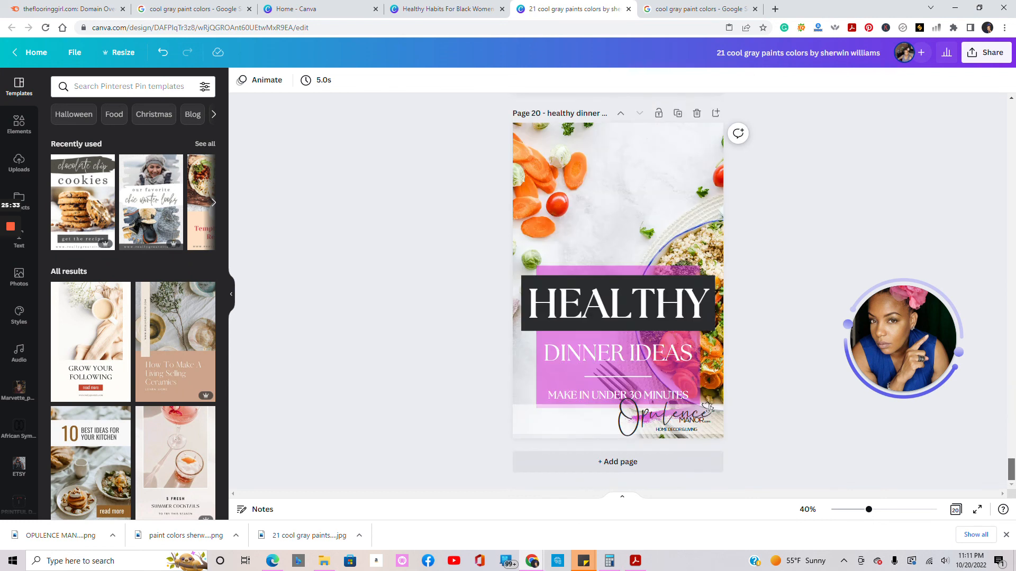
pyautogui.click(567, 464)
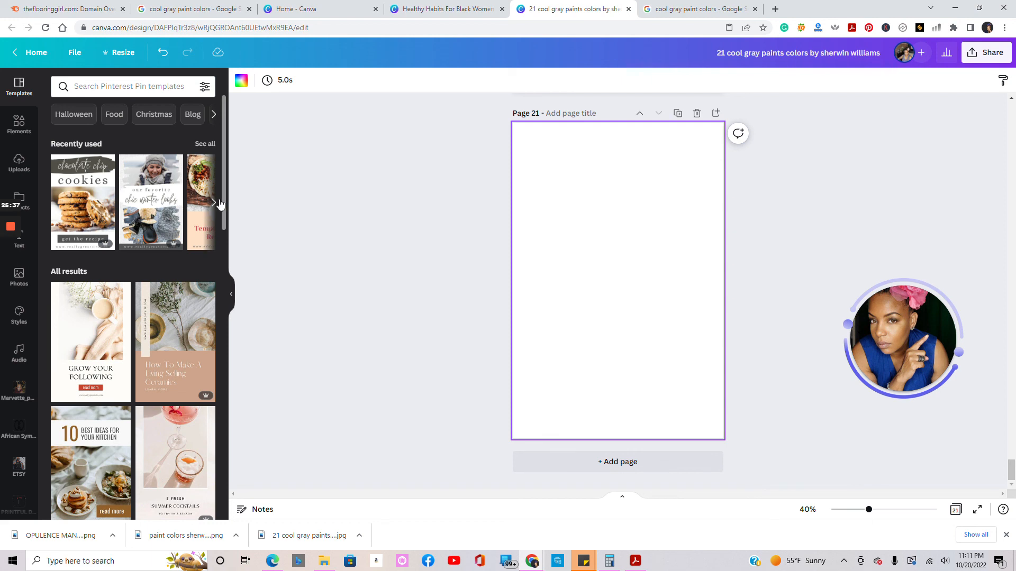
pyautogui.moveTo(223, 199); pyautogui.dragTo(229, 252)
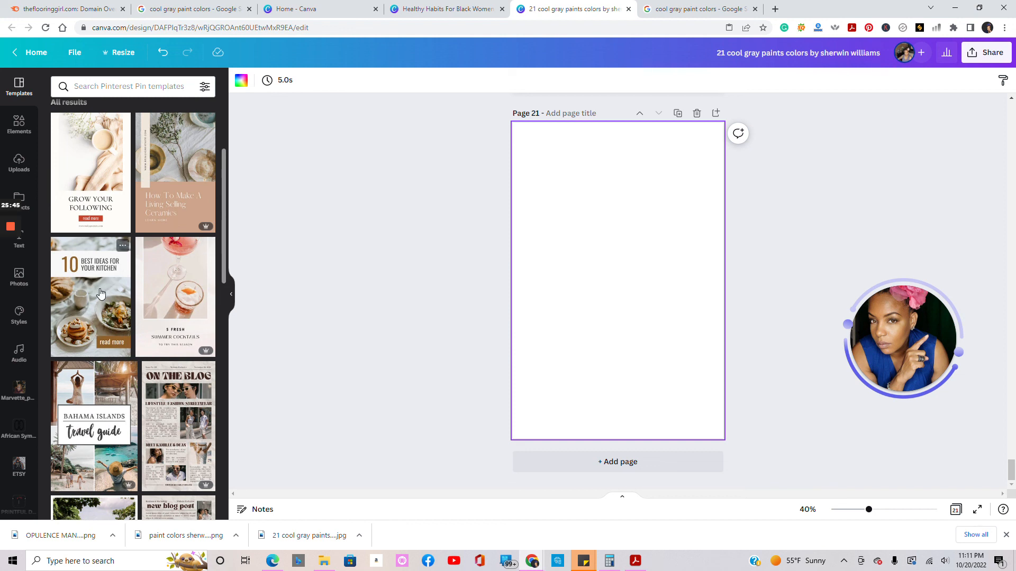
pyautogui.scroll(-2, 159, 233)
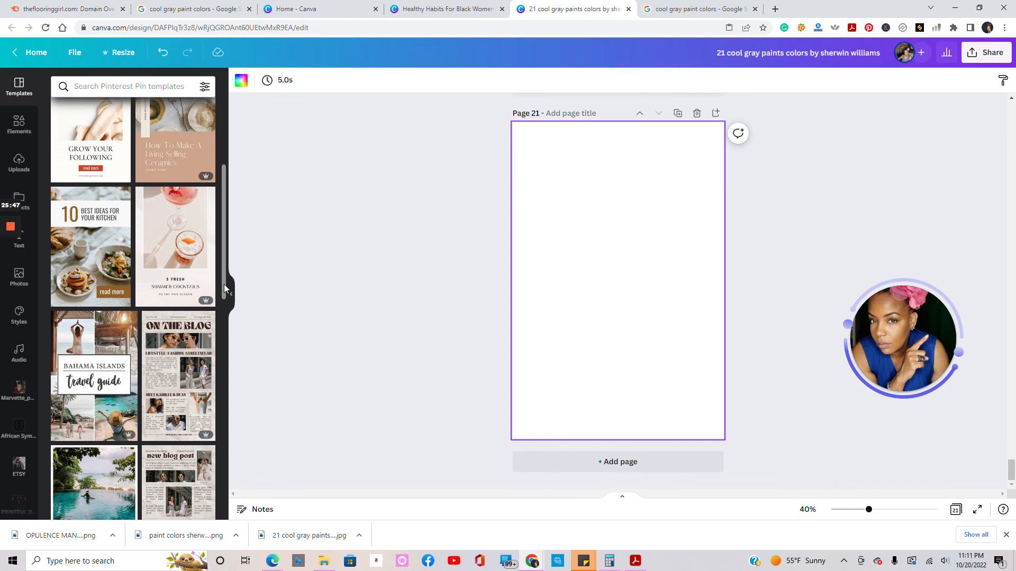
pyautogui.click(157, 229)
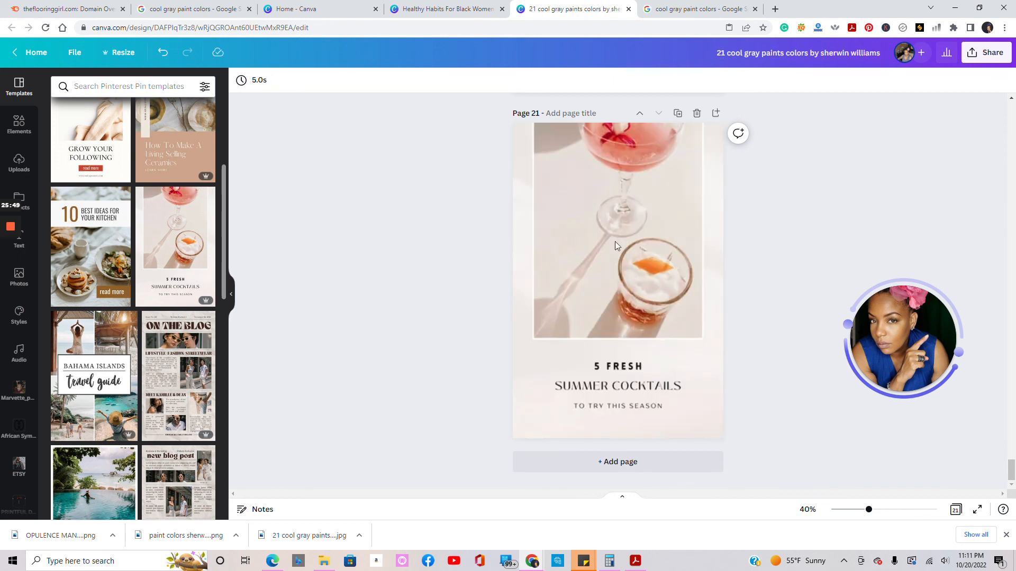
# - Add page 22 and apply the "Bahama Islands travel guide" pin template to it
pyautogui.click(602, 466)
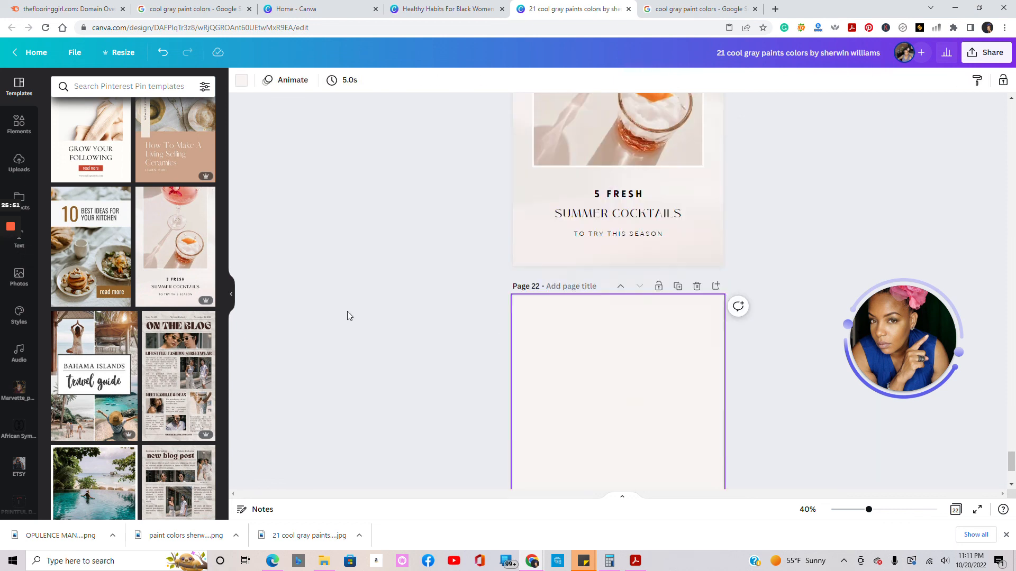
pyautogui.moveTo(224, 291); pyautogui.dragTo(235, 341)
pyautogui.click(97, 253)
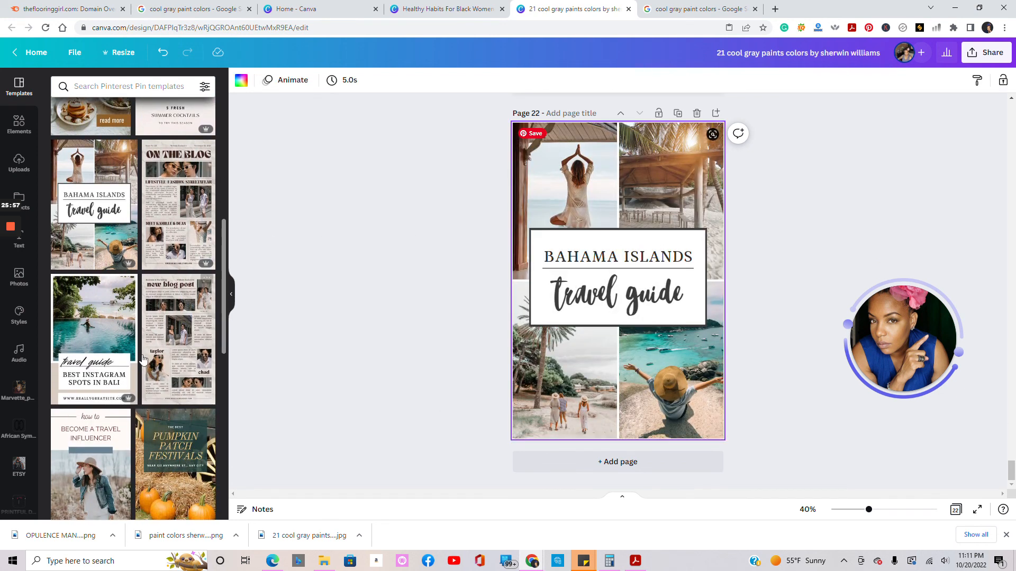
# - Add page 23 and fill it with the "10 delicious dessert recipes for summer" pin template
pyautogui.moveTo(222, 297); pyautogui.dragTo(232, 352)
pyautogui.click(562, 462)
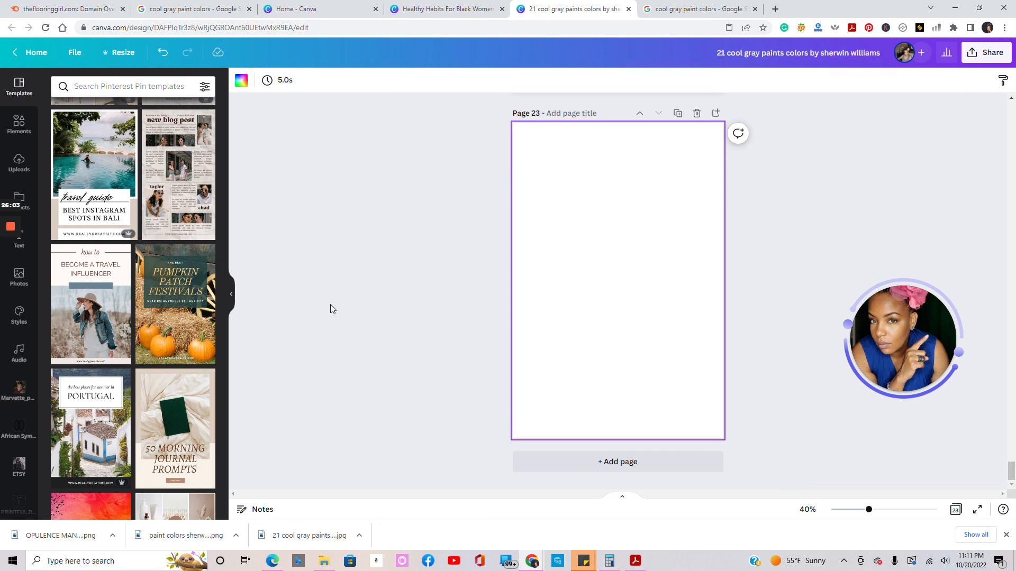
pyautogui.moveTo(222, 342); pyautogui.dragTo(237, 401)
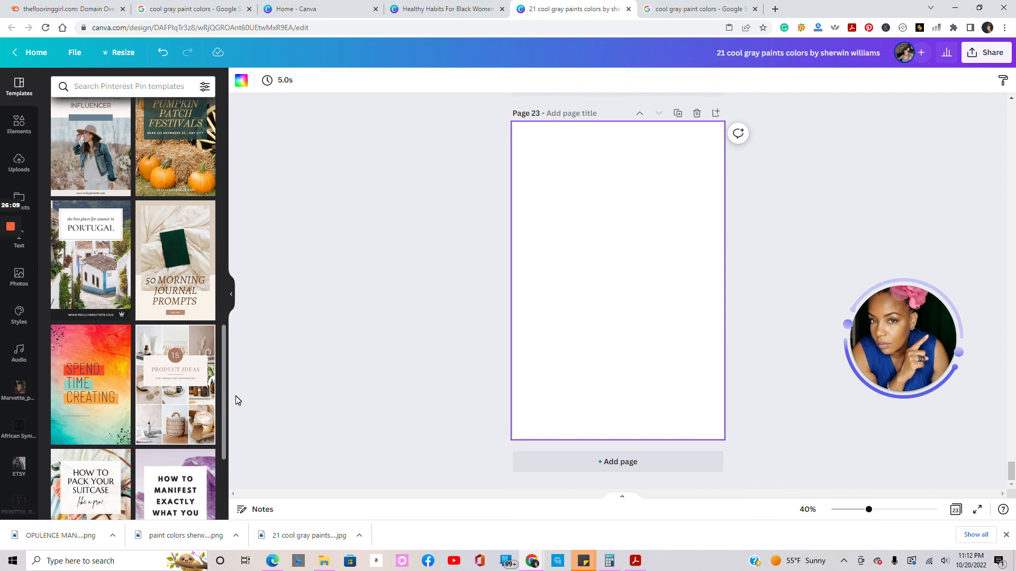
pyautogui.moveTo(238, 400); pyautogui.dragTo(243, 482)
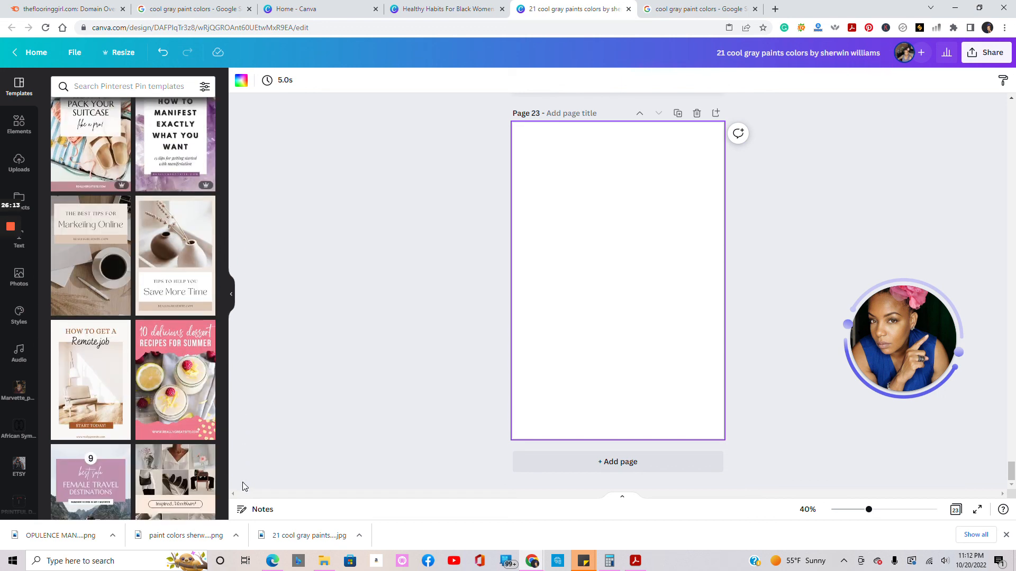
pyautogui.click(174, 370)
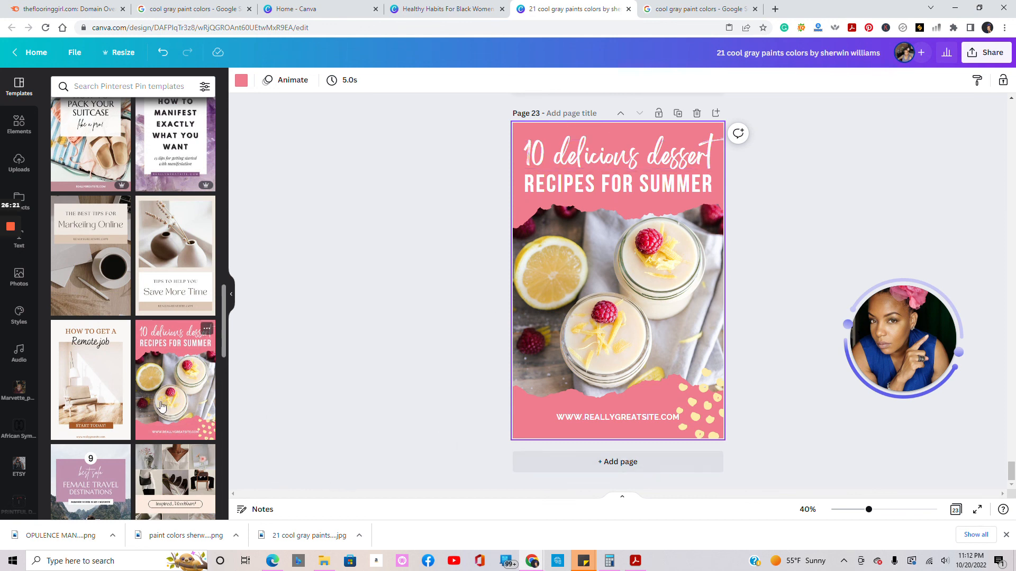
# - Add page 24 with the "9 best solo female travel destinations" pin template and leave nothing selected
pyautogui.click(592, 465)
pyautogui.click(126, 474)
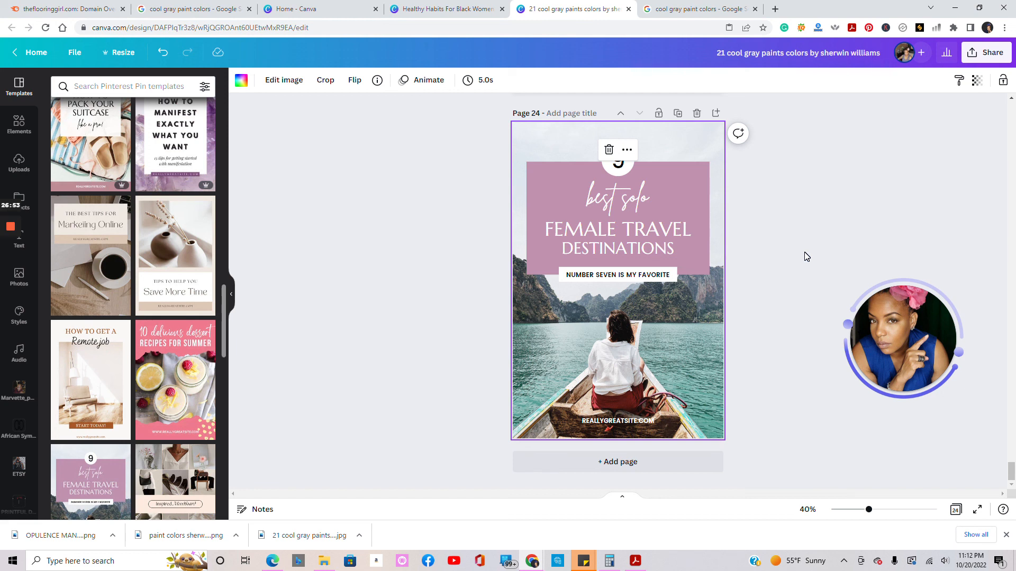
pyautogui.click(784, 172)
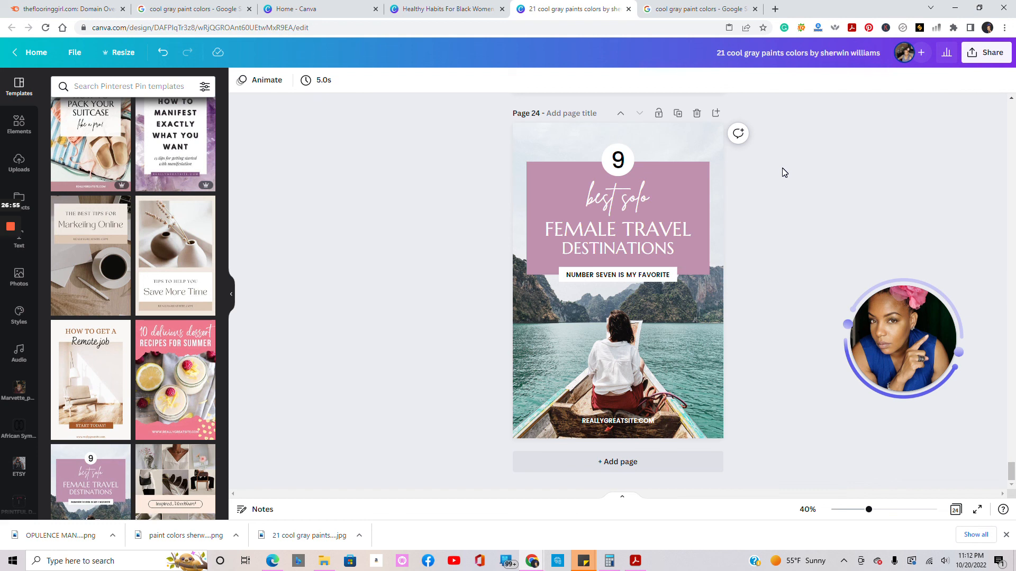